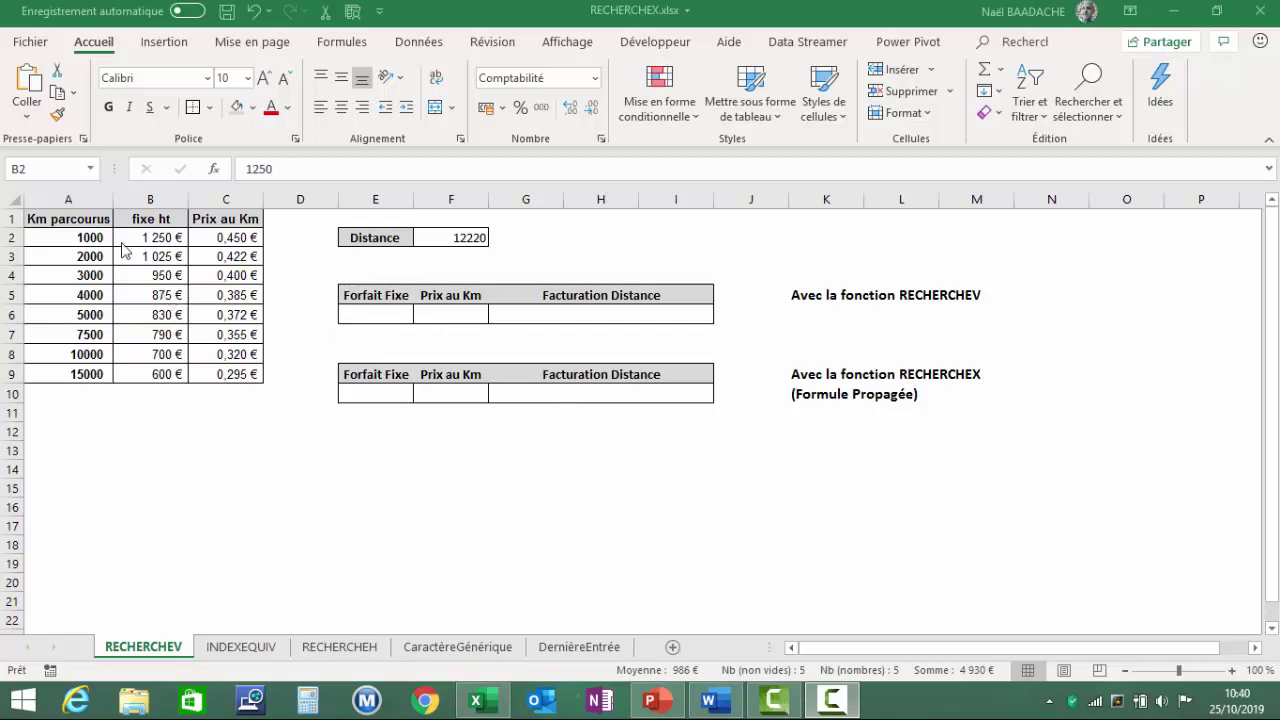
Review the pricing table's fixe ht and Prix au Km values and the 12220 distance in F2.
left_click_drag(90, 237, 216, 336)
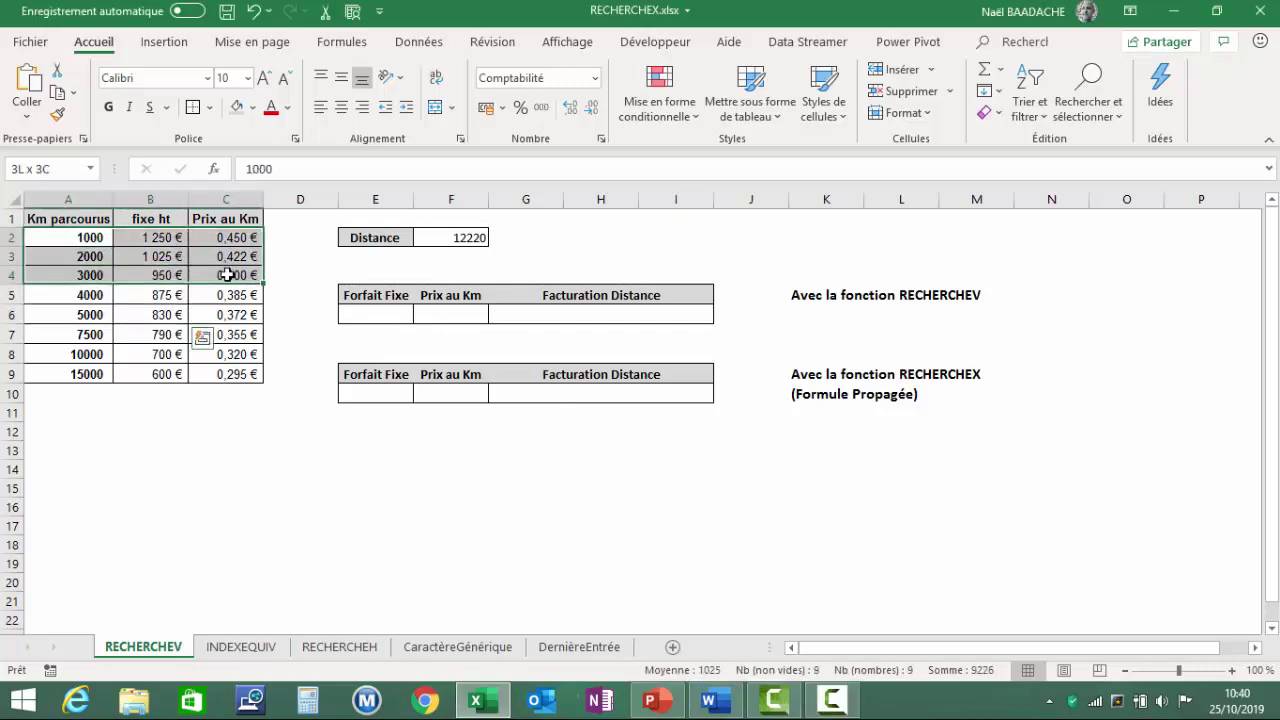
left_click(220, 314)
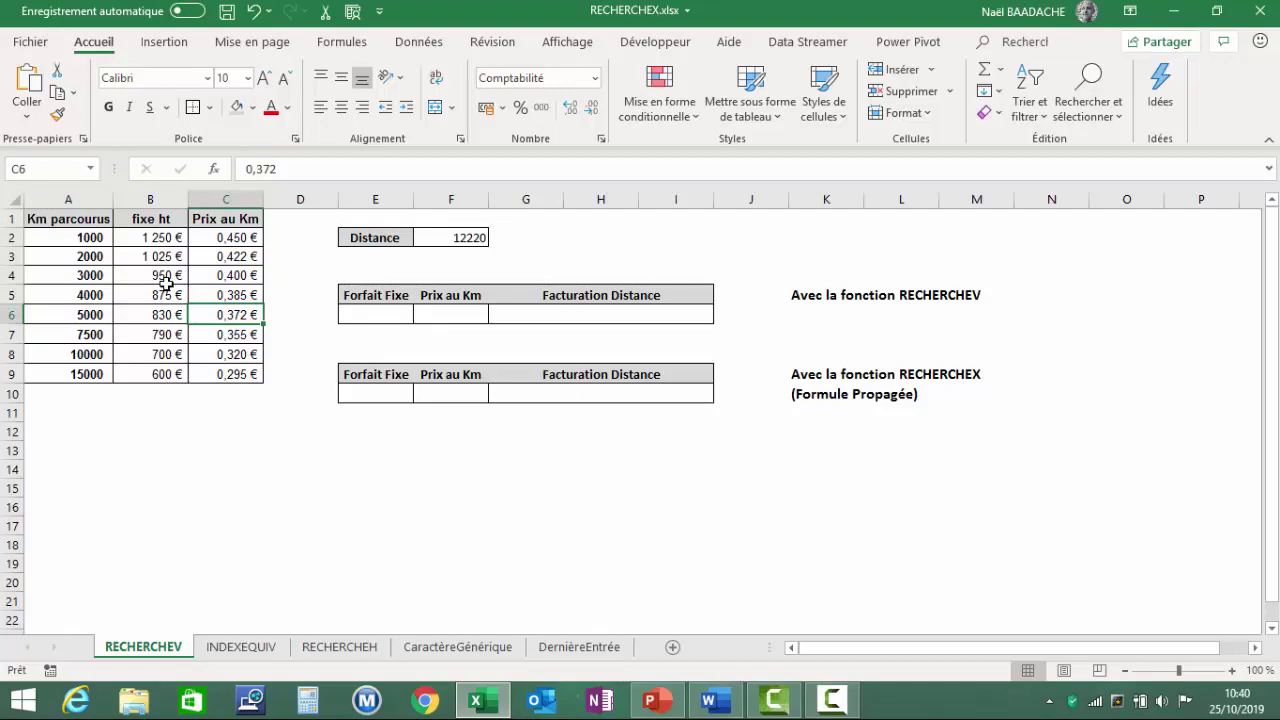
left_click_drag(146, 219, 118, 354)
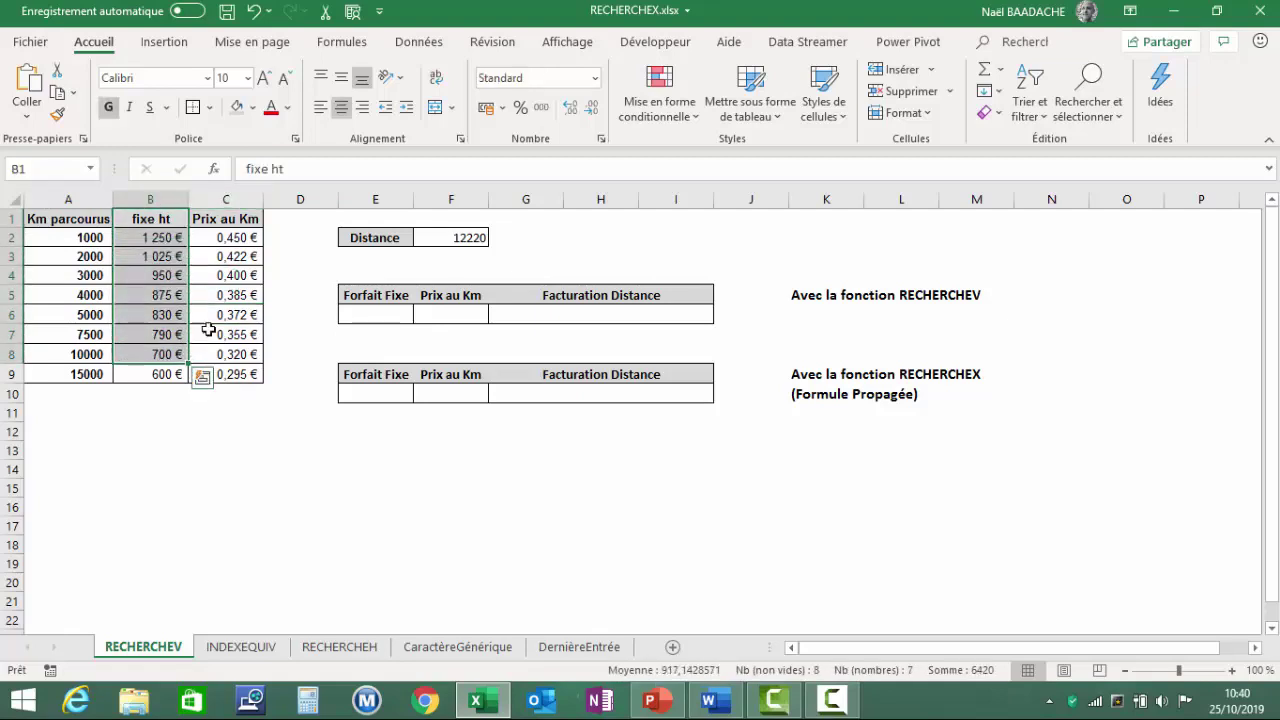
left_click_drag(238, 243, 210, 356)
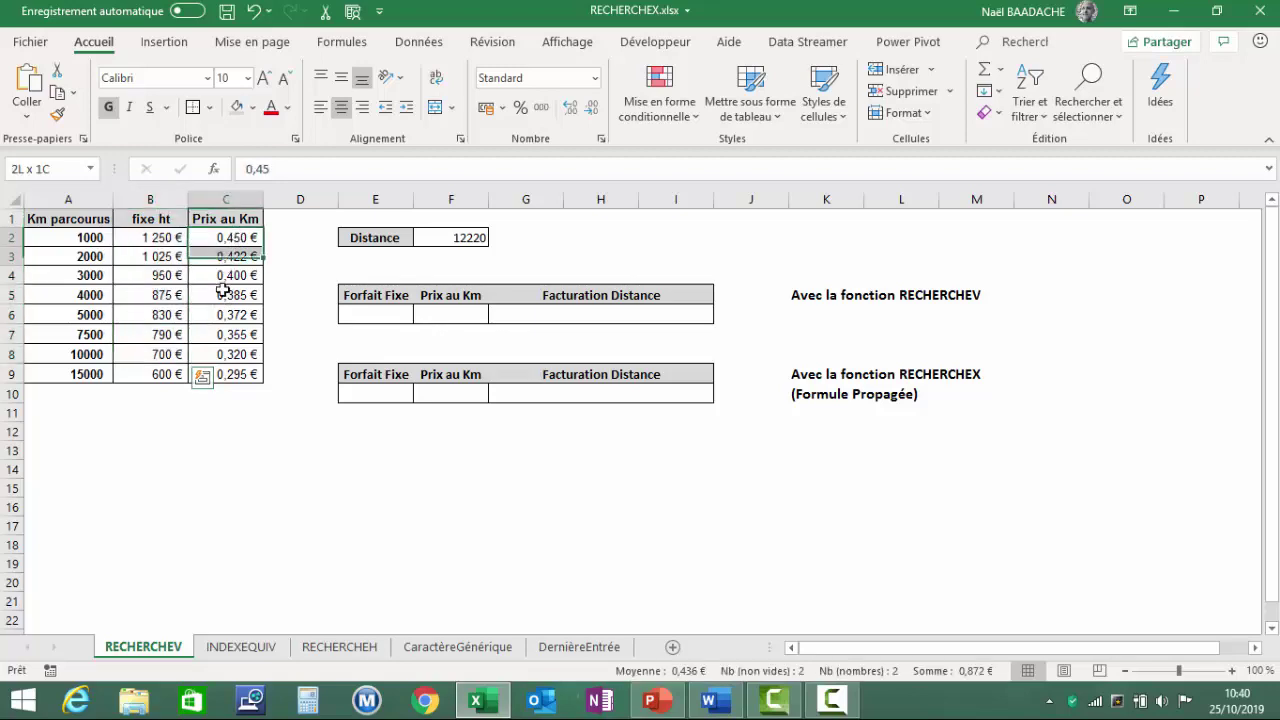
left_click(222, 376)
left_click(451, 237)
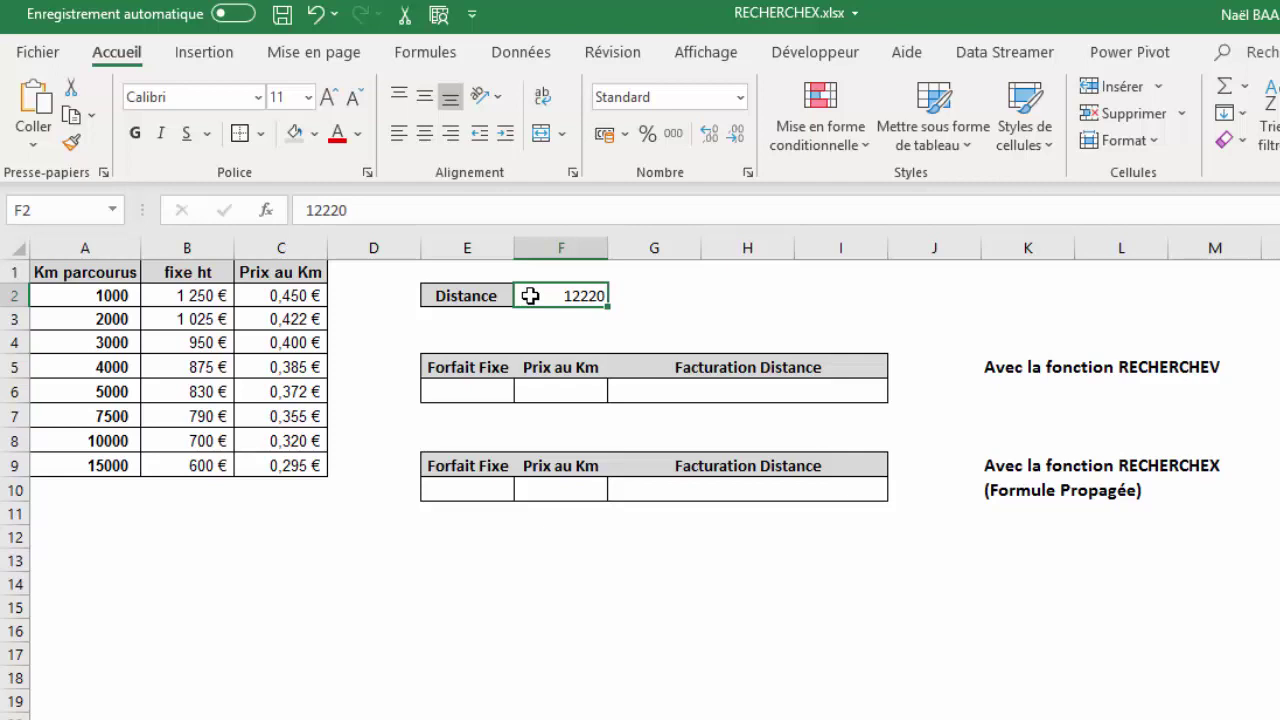
left_click(476, 390)
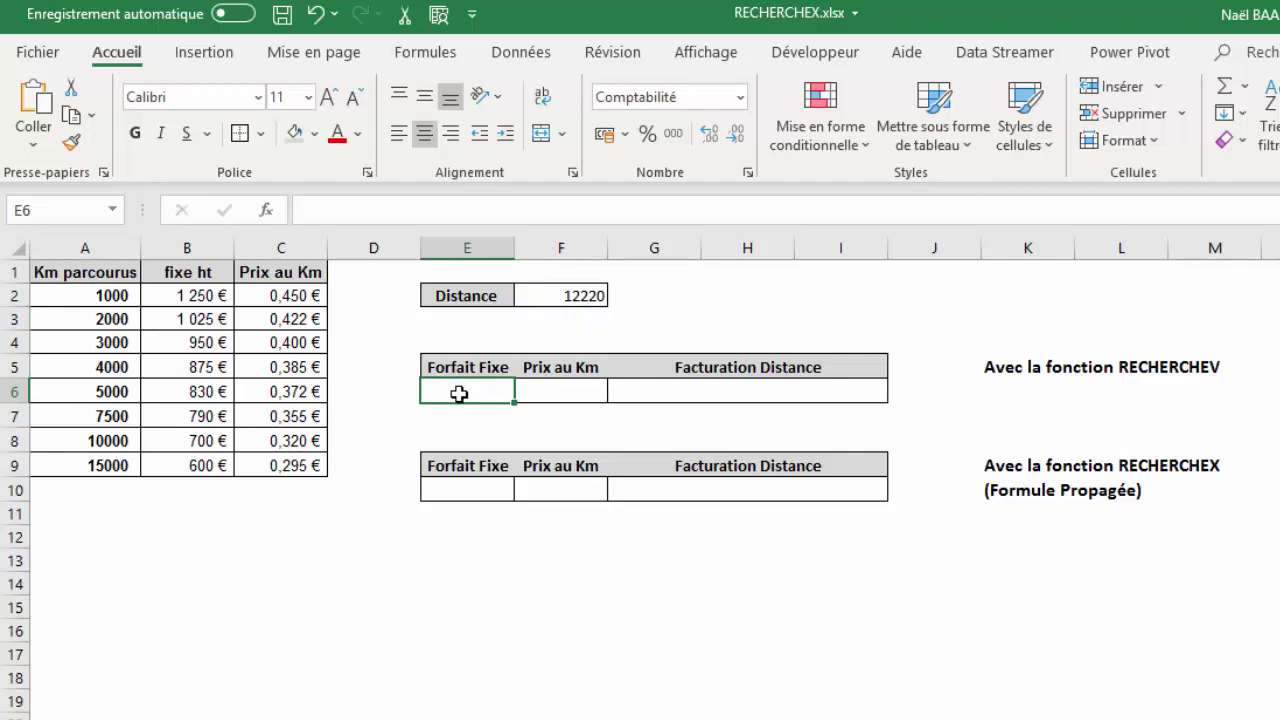
Enter =RECHERCHEV(F2;A2:B9;2;VRAI) in E6 to return the 700,00 € fixed fee.
double_click(459, 394)
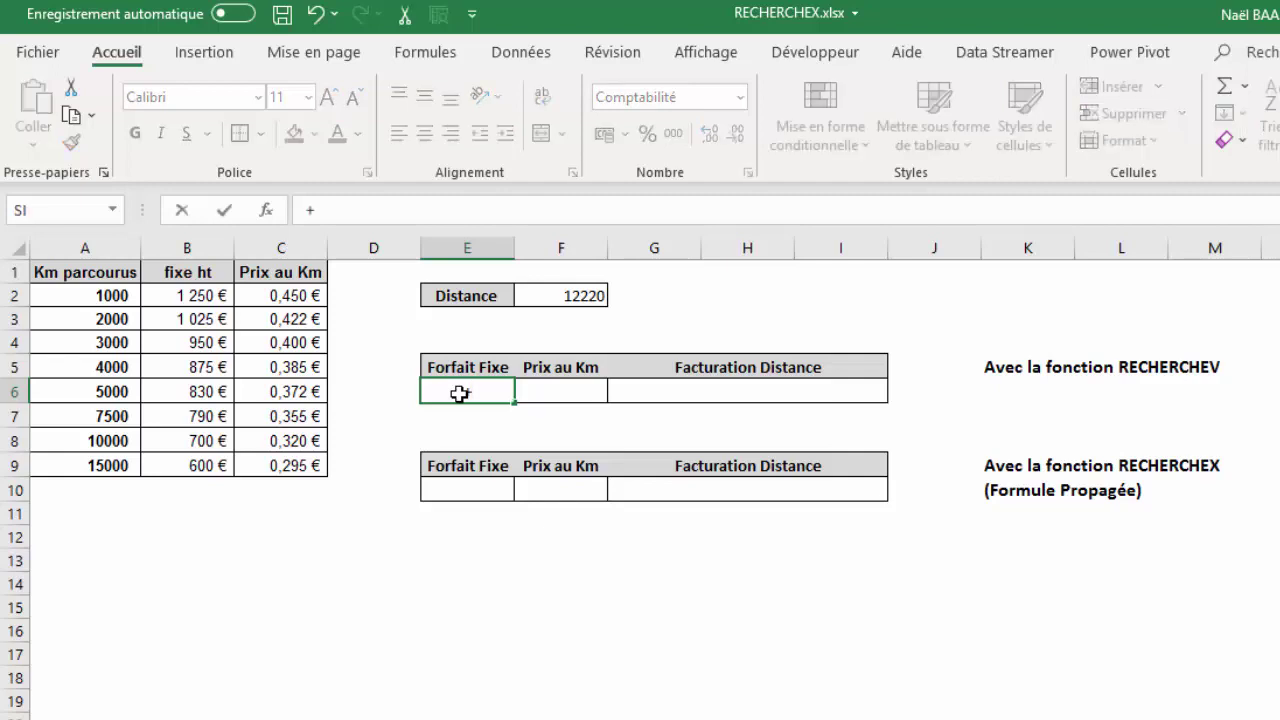
type("=rech")
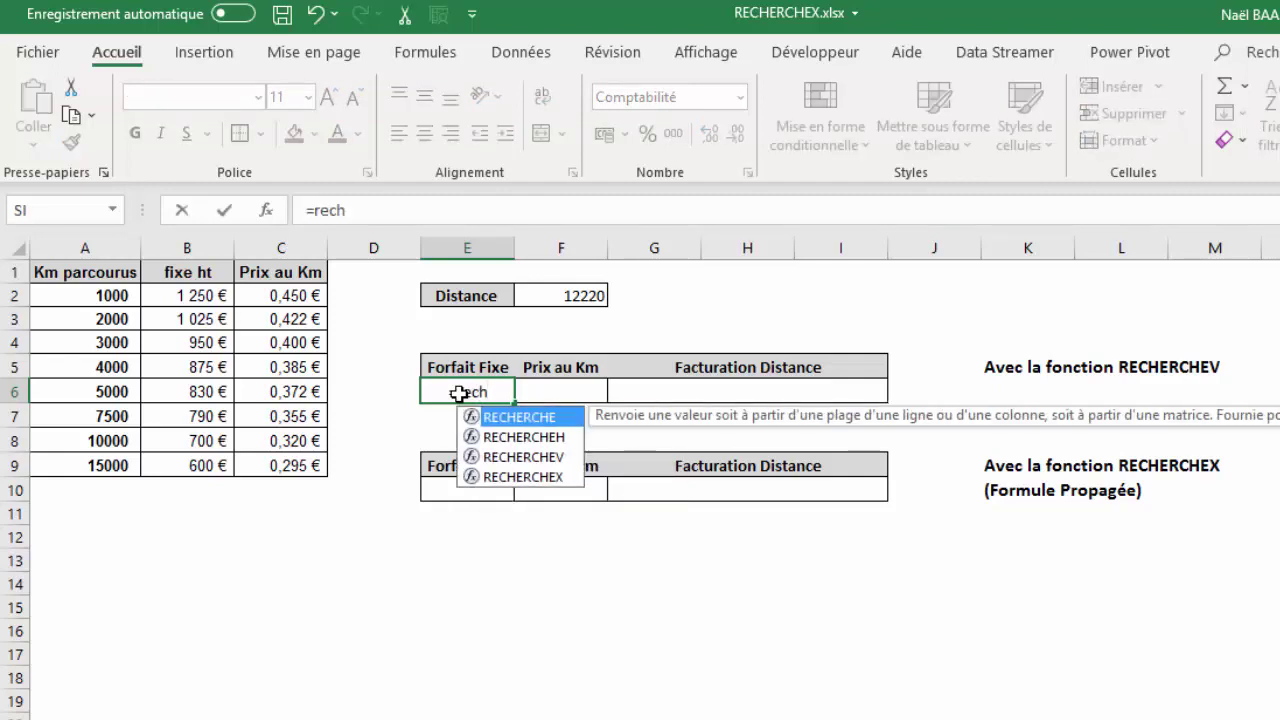
double_click(556, 457)
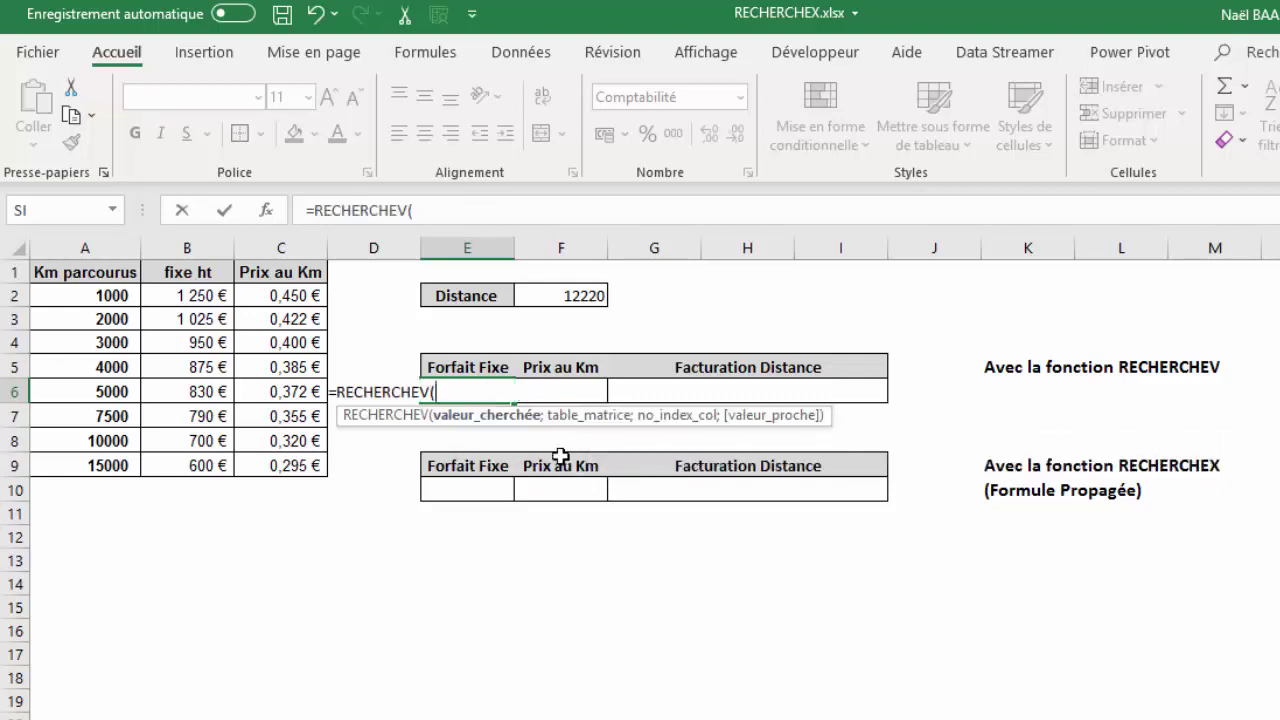
left_click(585, 296)
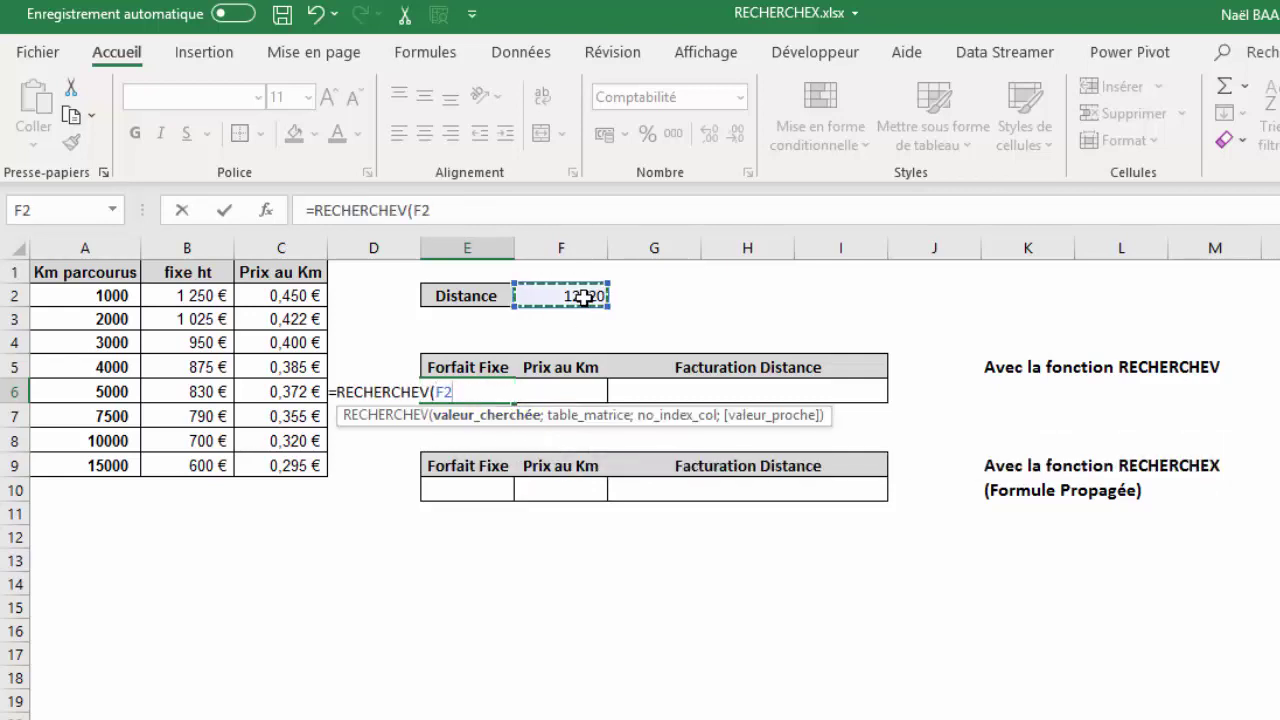
type(";")
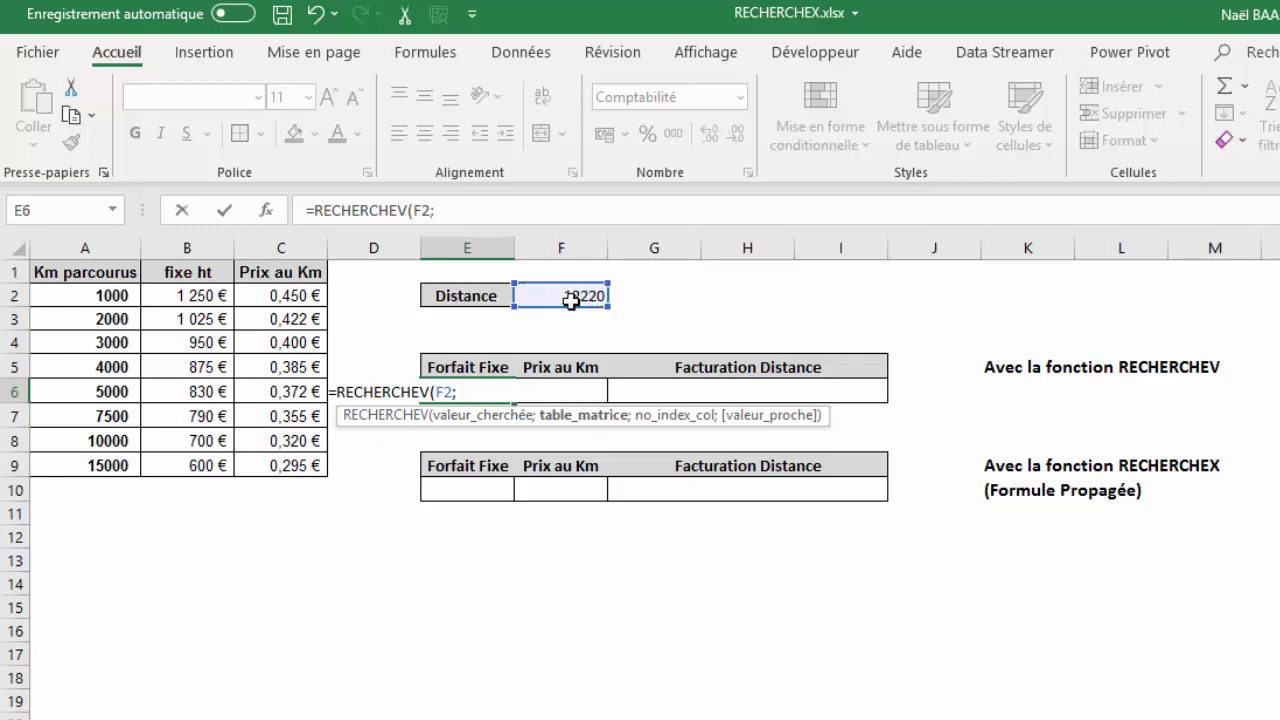
left_click_drag(65, 294, 181, 467)
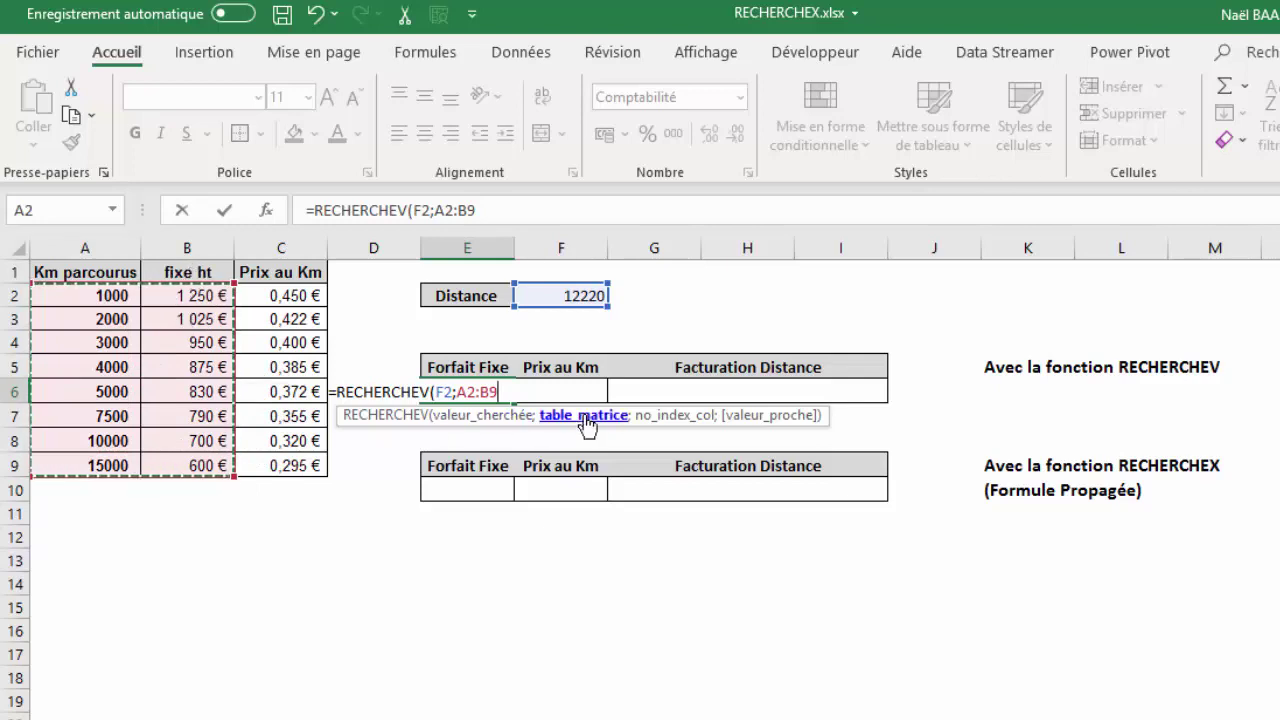
type(";")
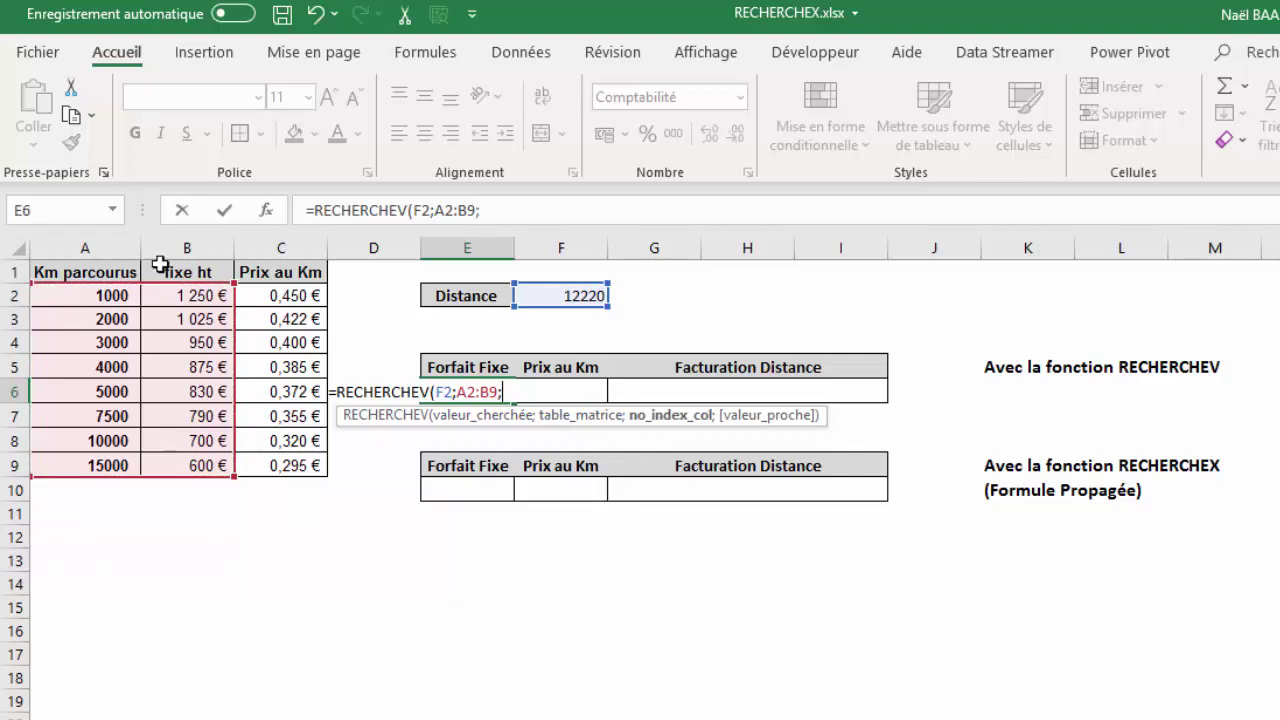
type("2")
type(";")
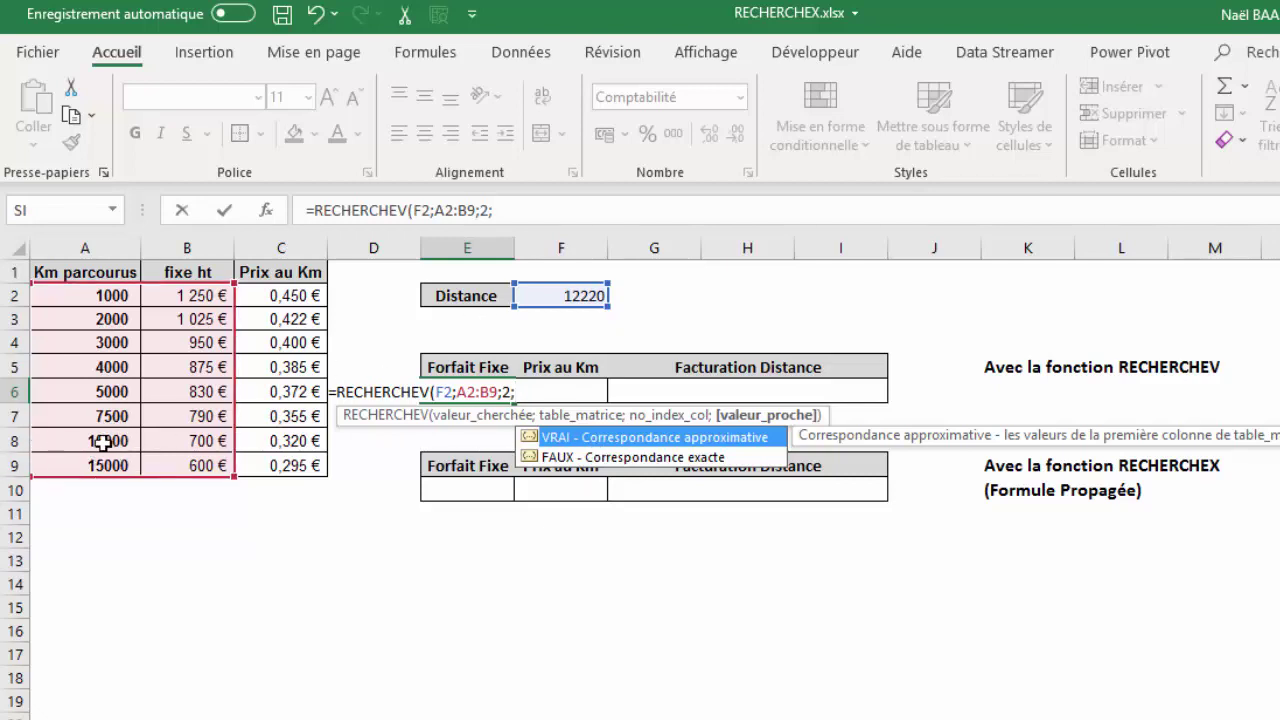
type(";")
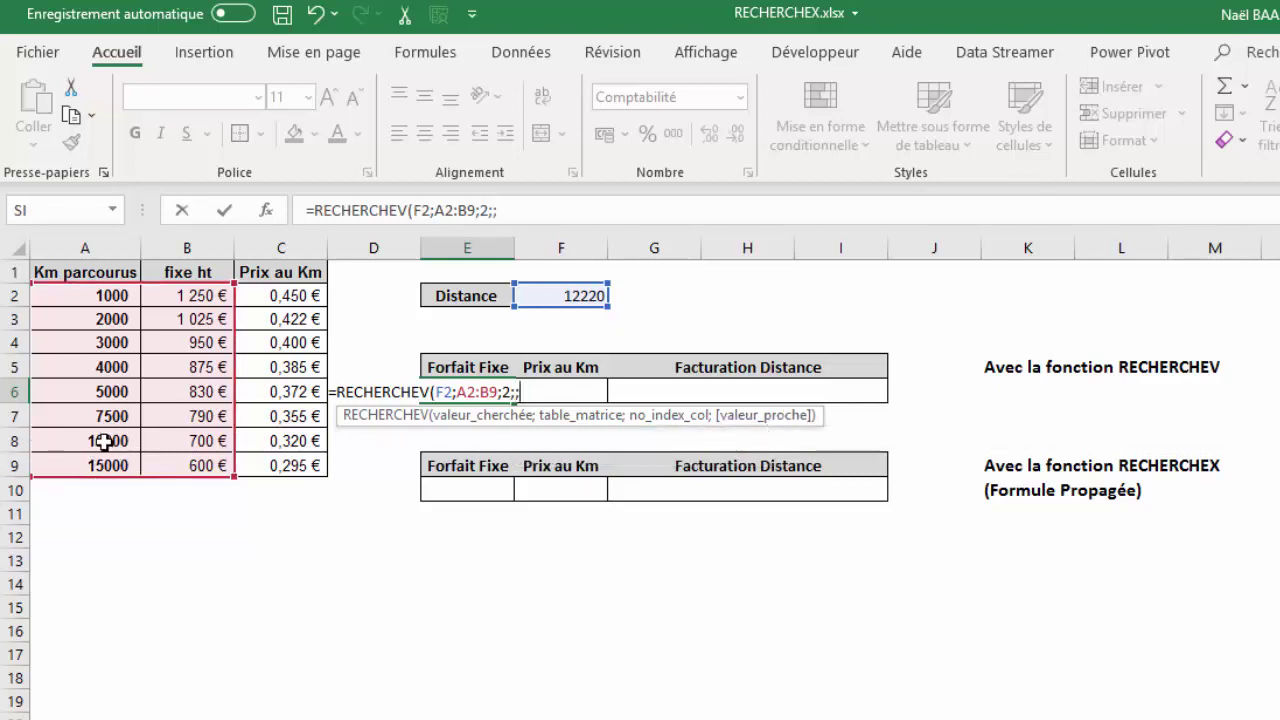
key("BackSpace")
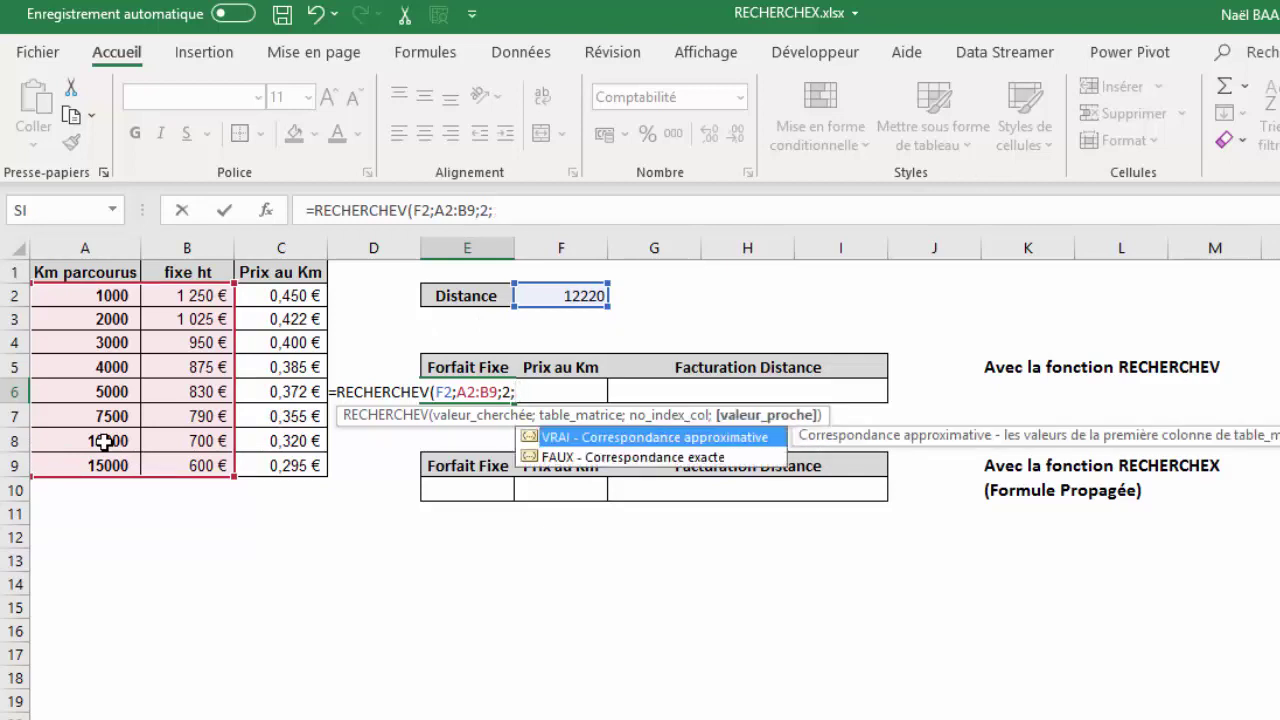
type("vrai")
type(")")
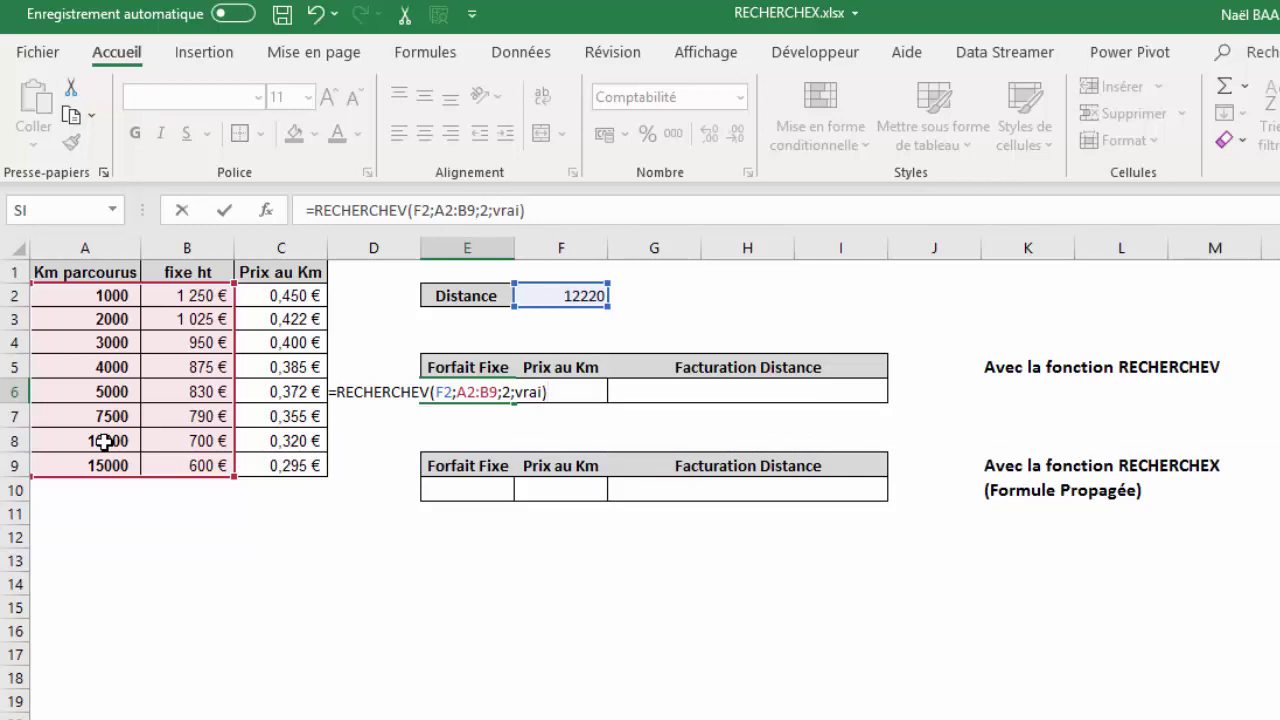
key("Return")
key("Up")
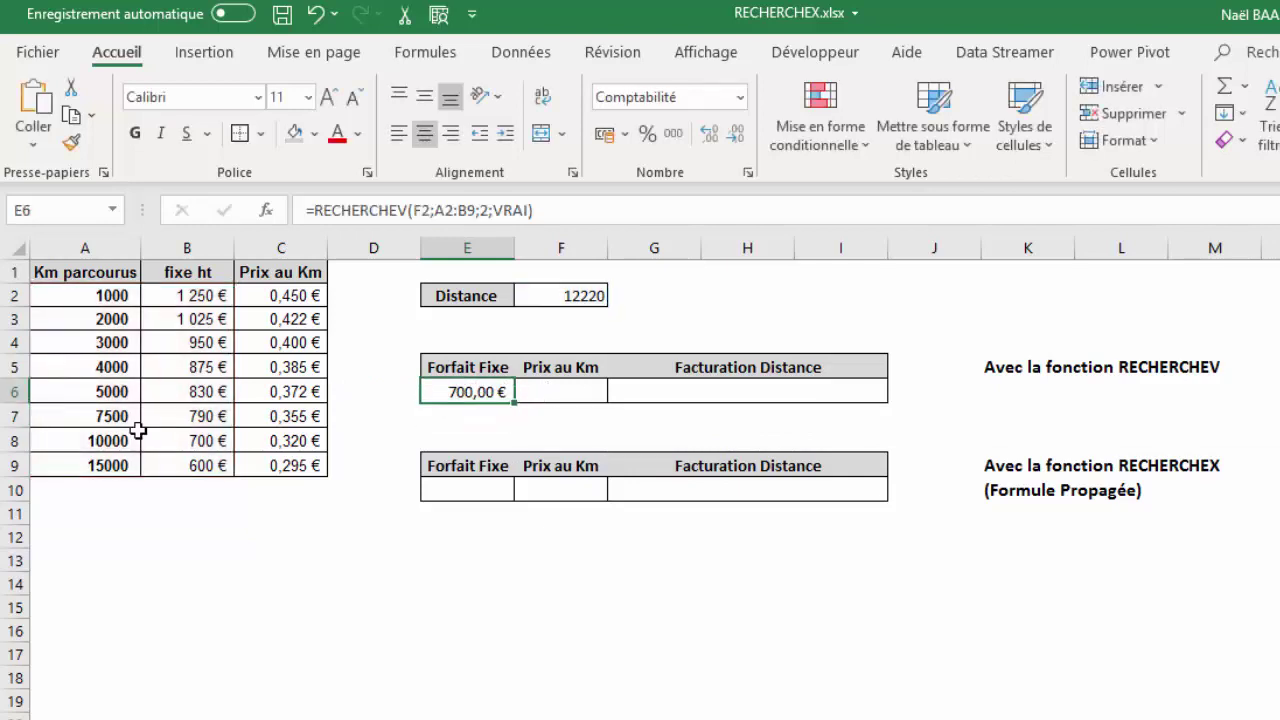
Start a RECHERCHEV in Prix au Km cell F6 with the distance F2 as lookup value.
left_click(594, 296)
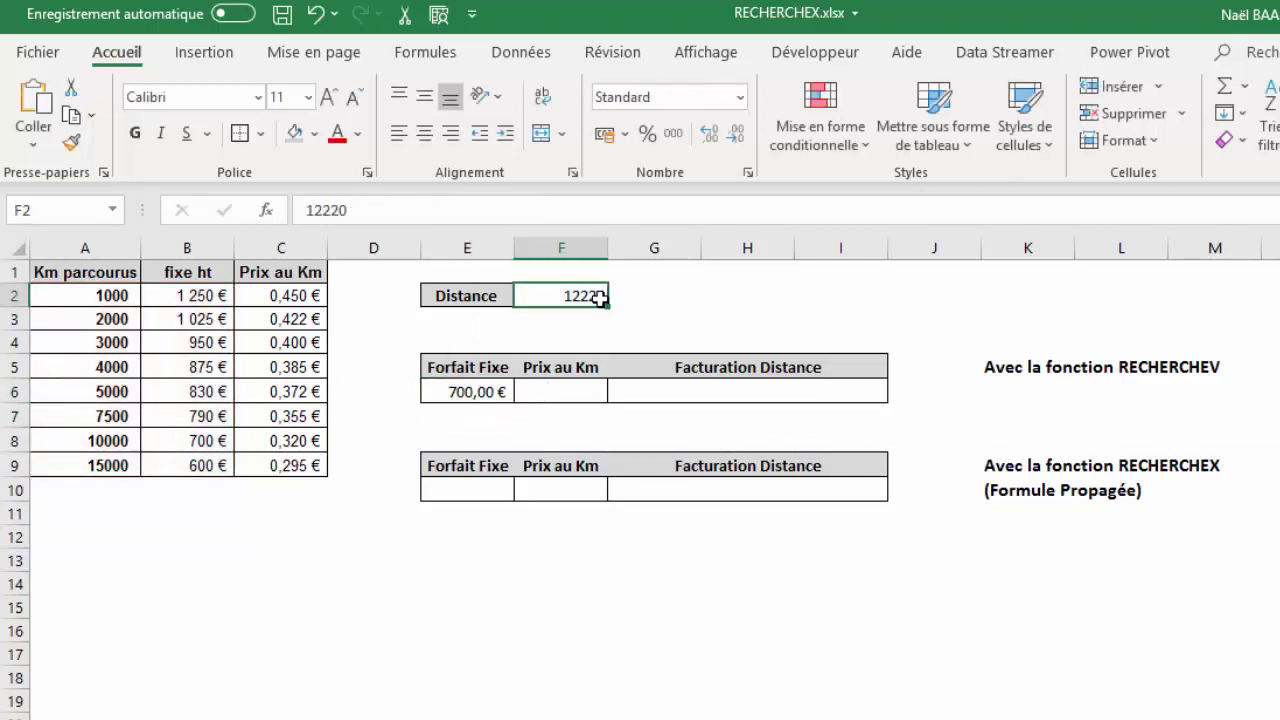
left_click(105, 441)
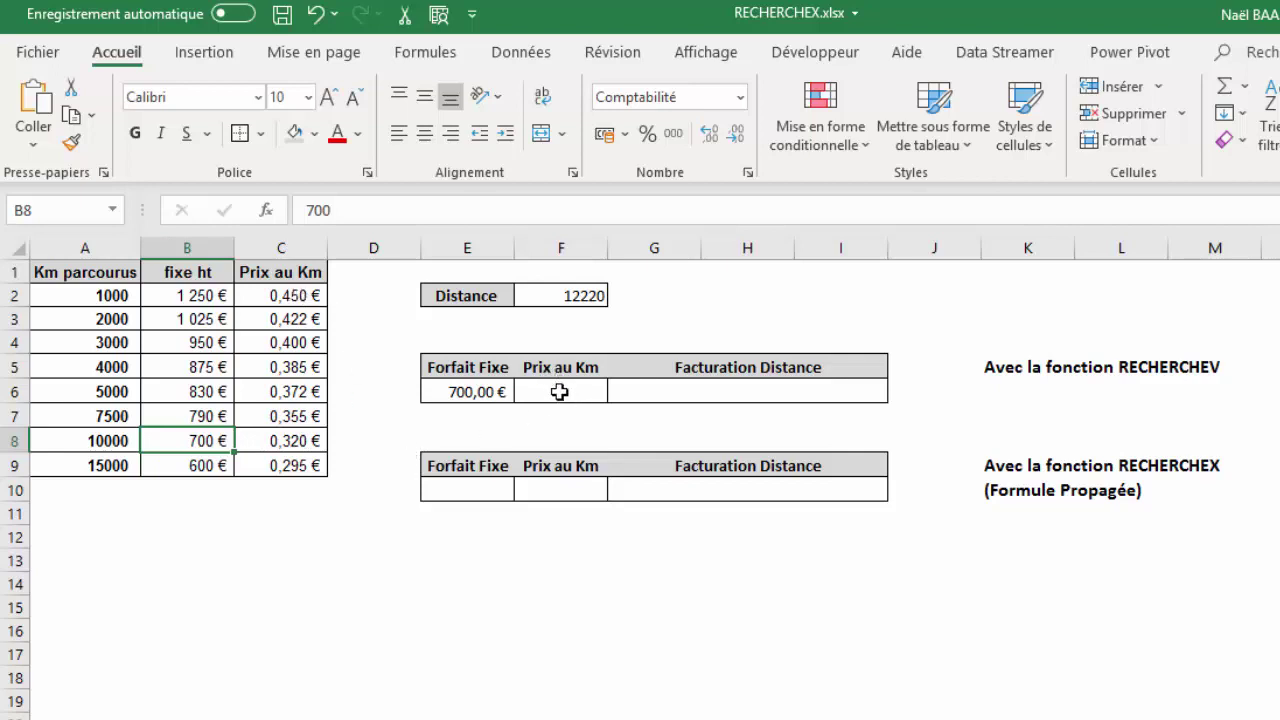
left_click(560, 392)
type("=re")
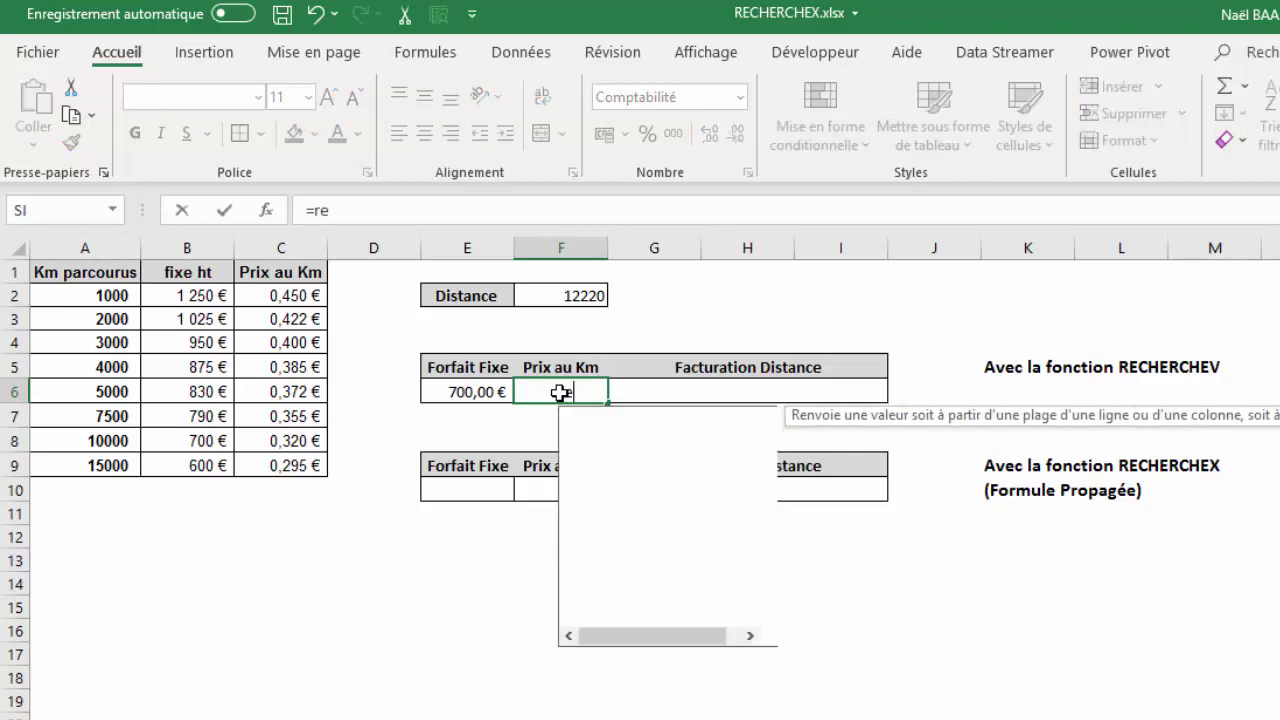
type("cherche")
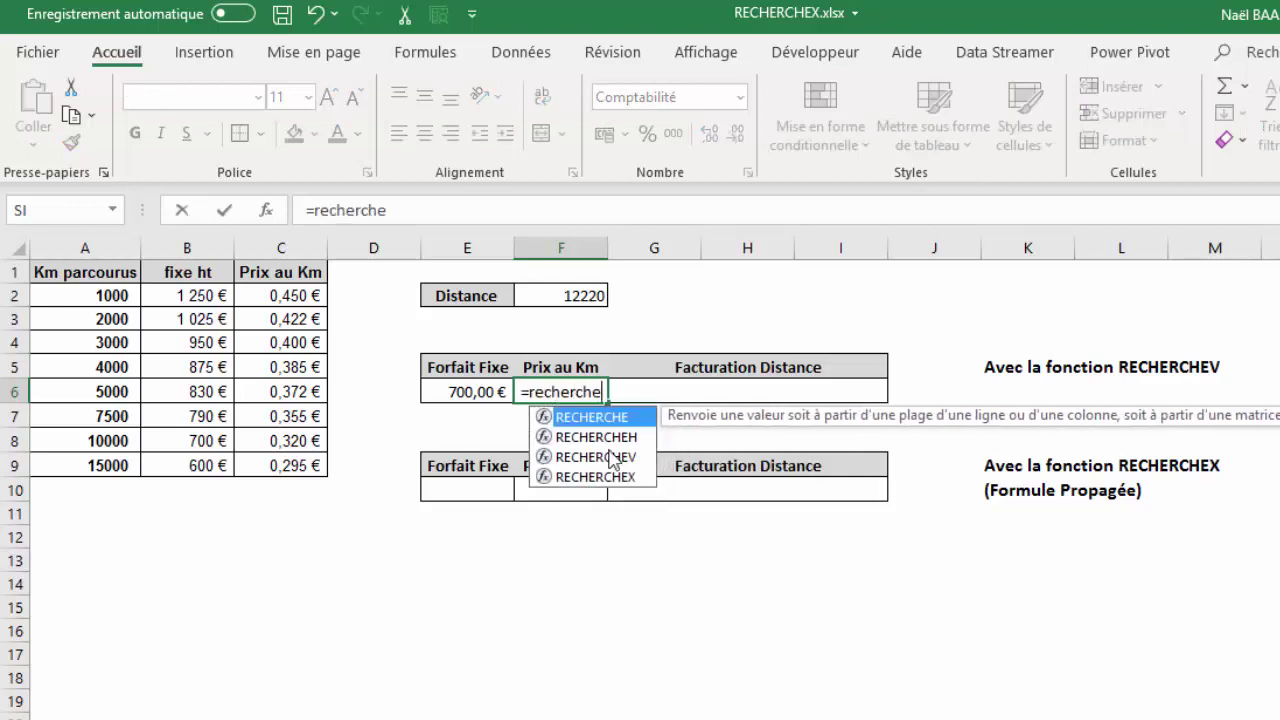
double_click(613, 458)
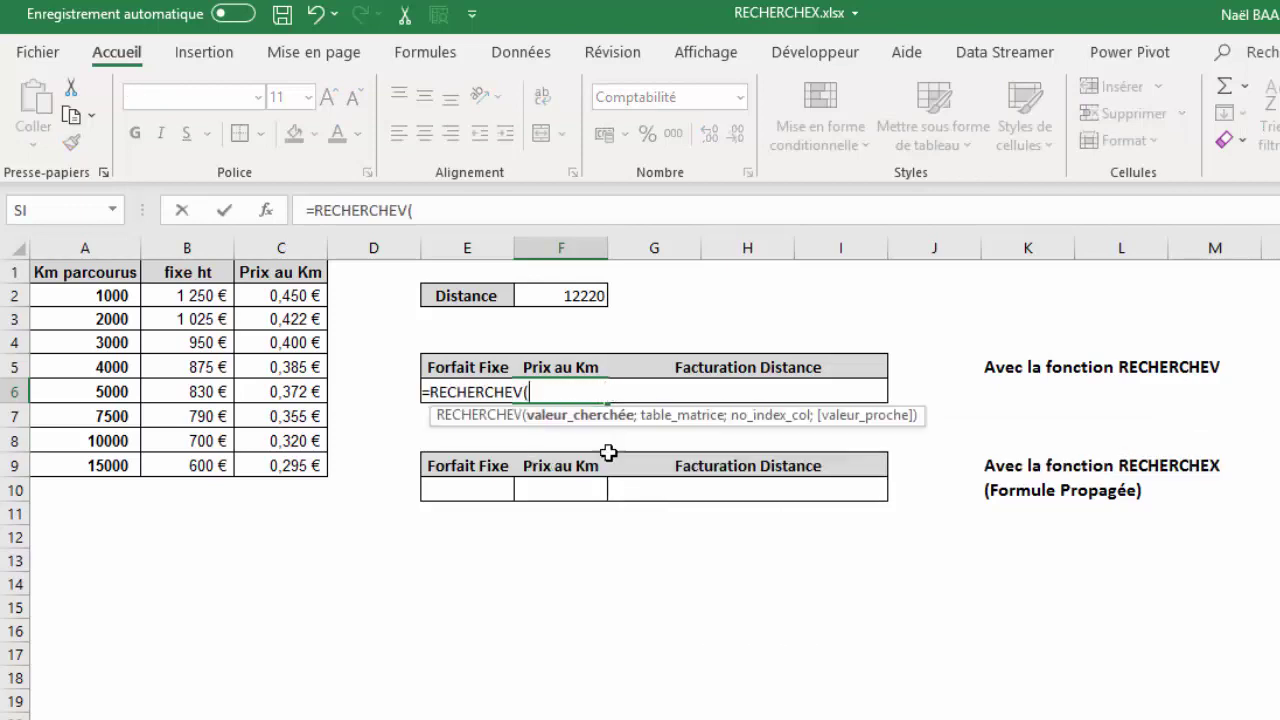
left_click(568, 295)
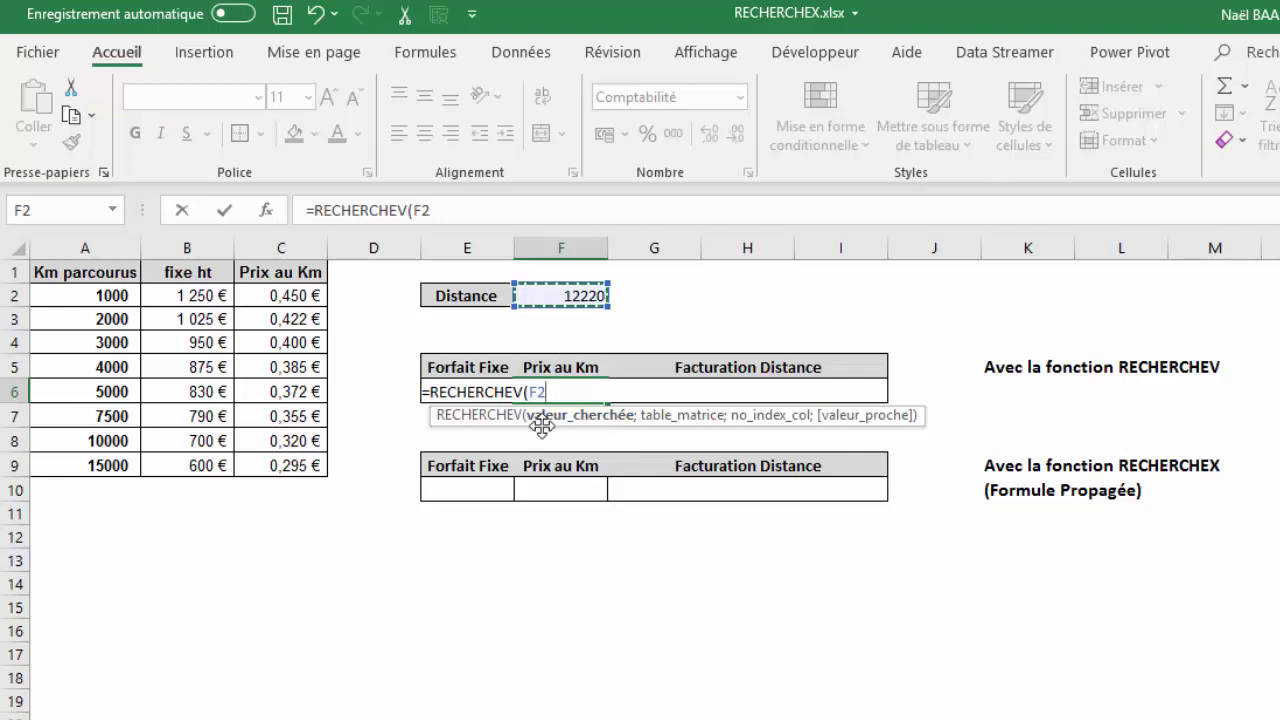
type(";")
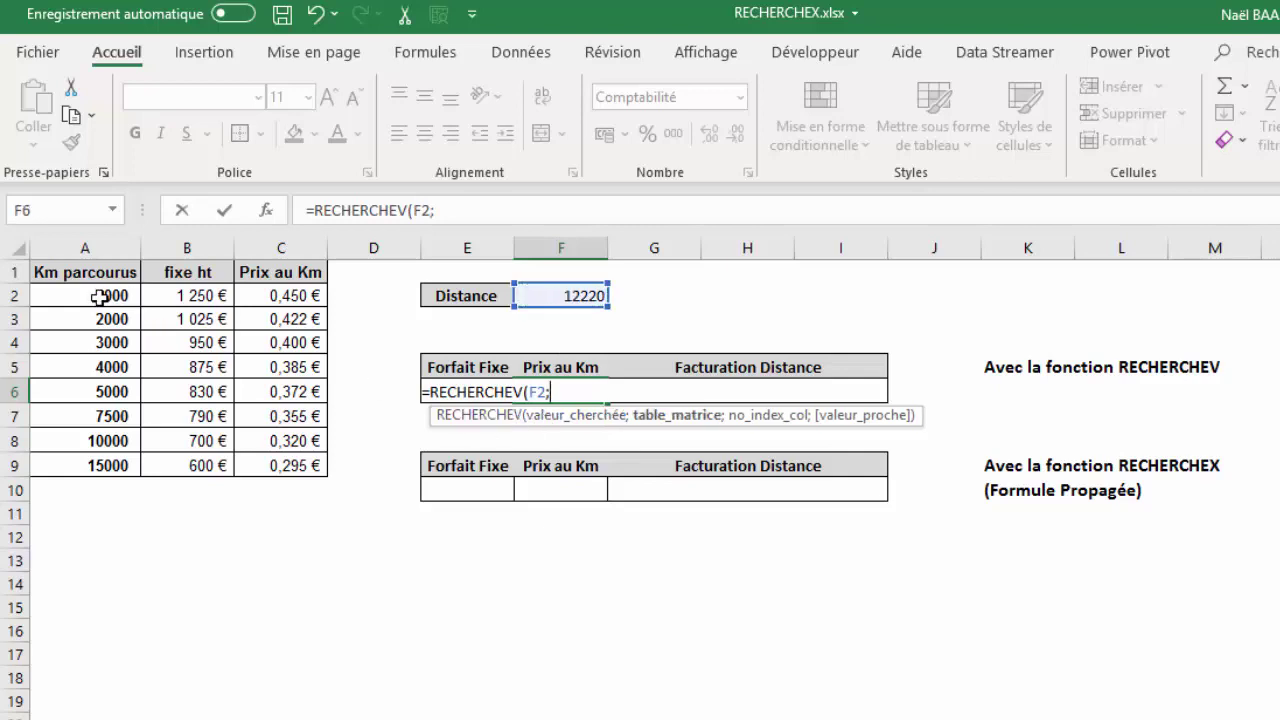
Complete F6's formula with table A2:C9, column 3 and VRAI, returning 0,32 €.
left_click(80, 295)
left_click_drag(133, 300, 291, 467)
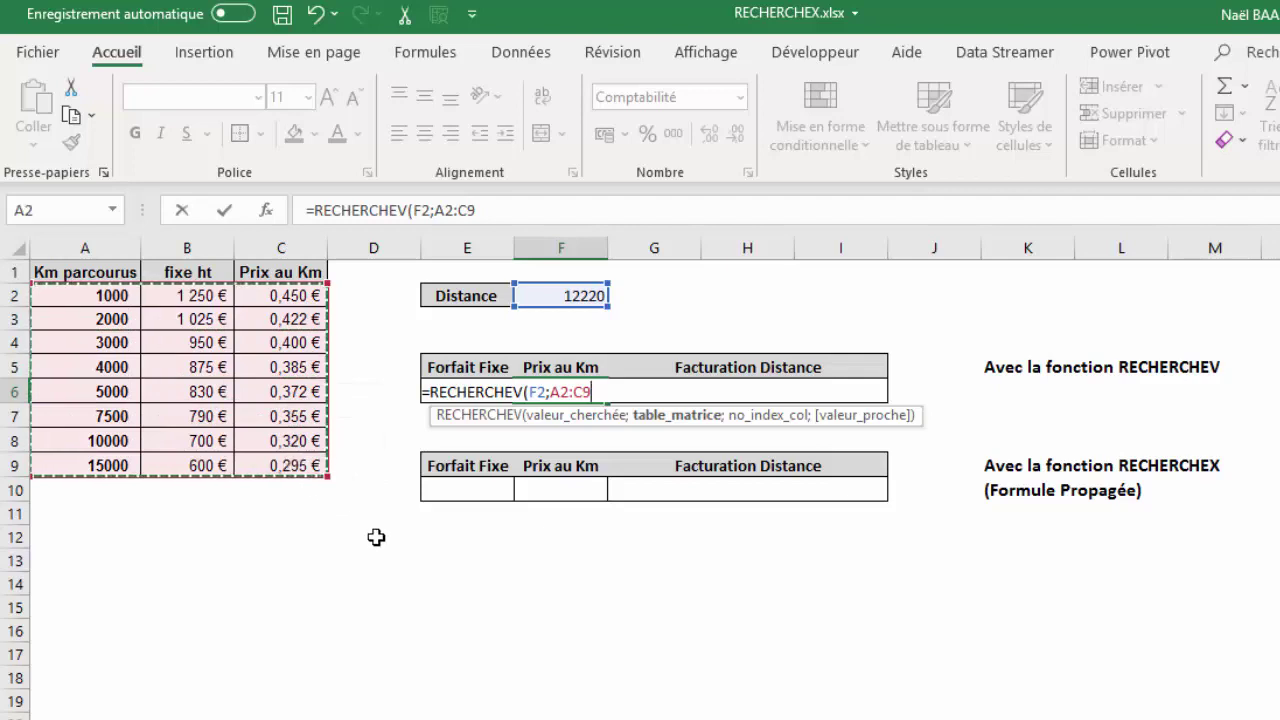
type(";3")
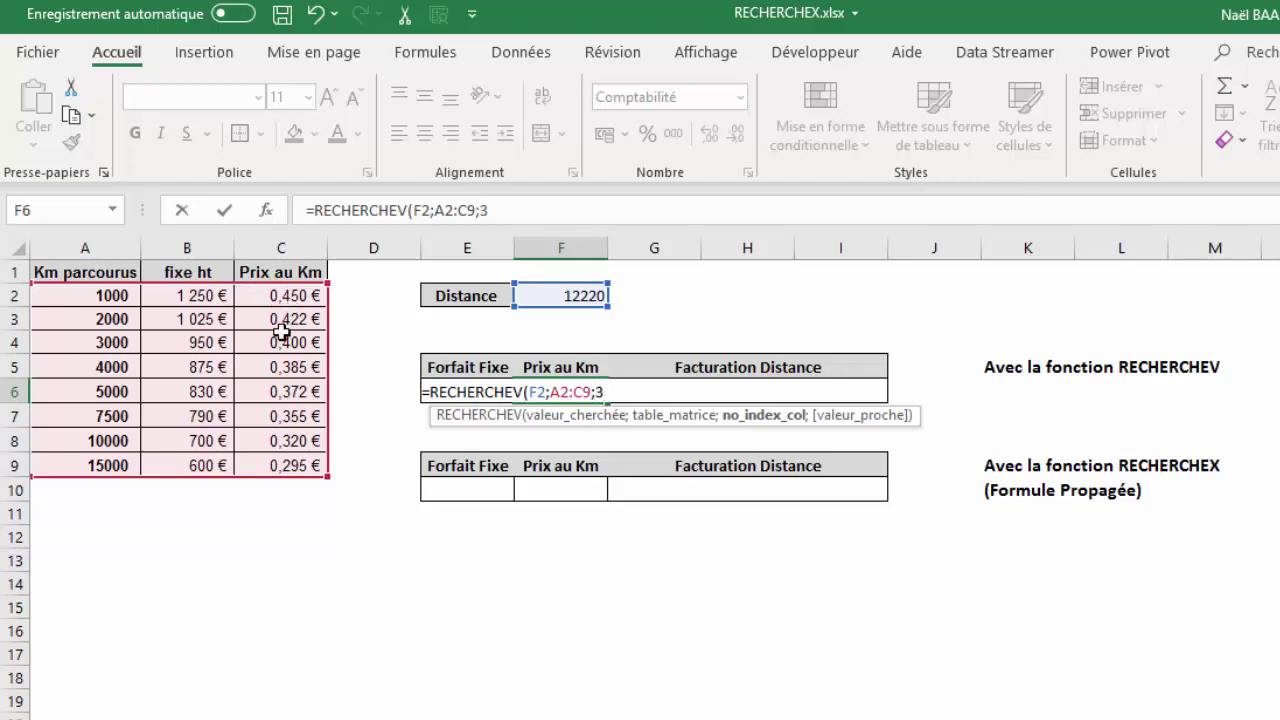
type(";")
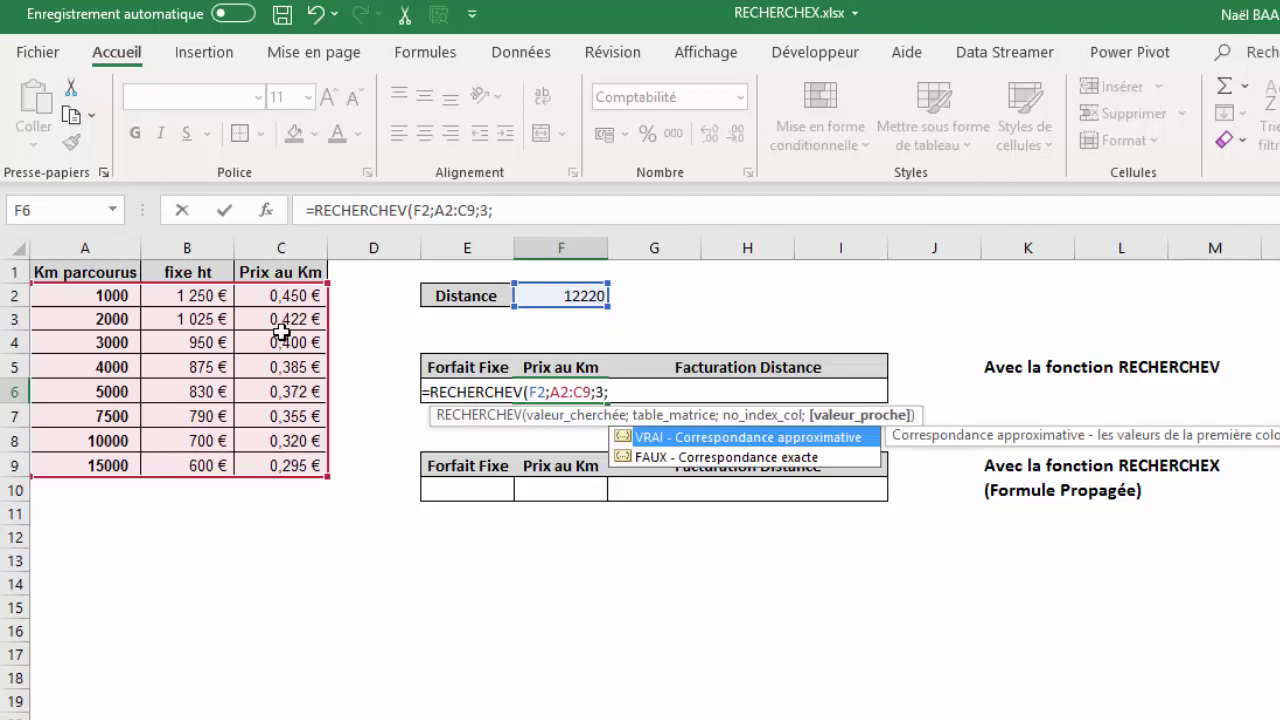
type("vrai")
type(")")
key("Return")
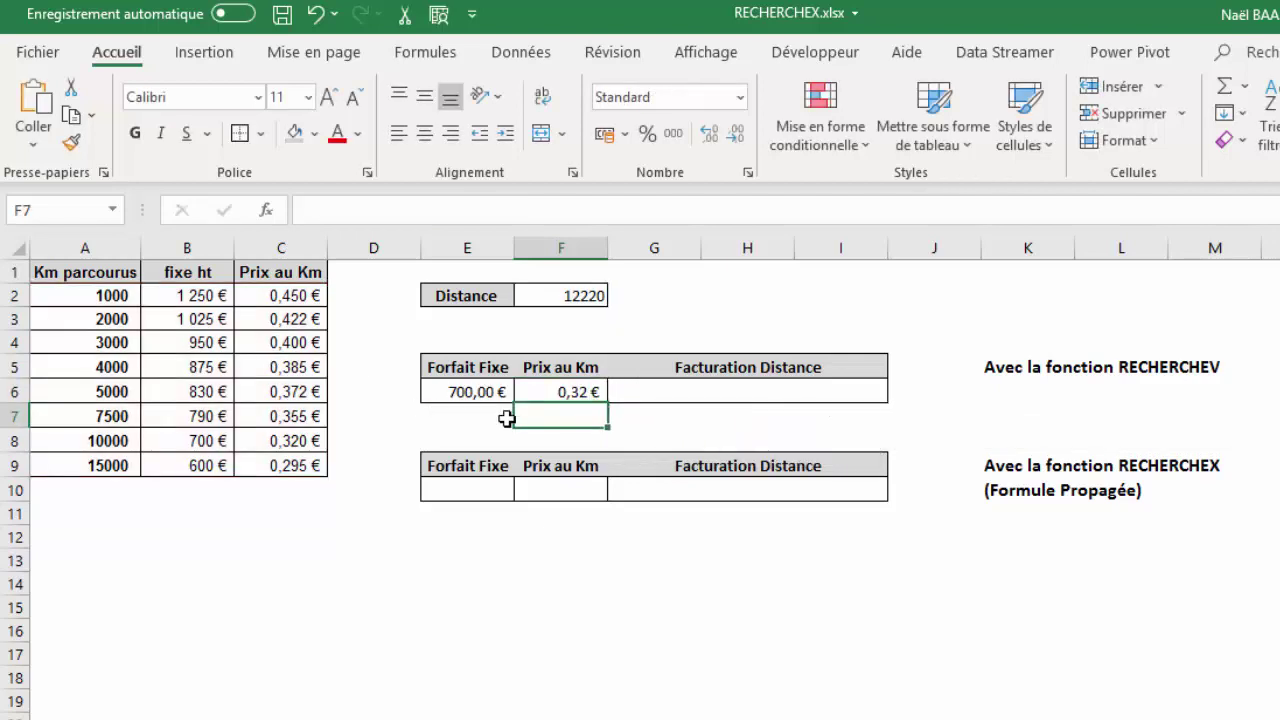
left_click(583, 390)
left_click(204, 438)
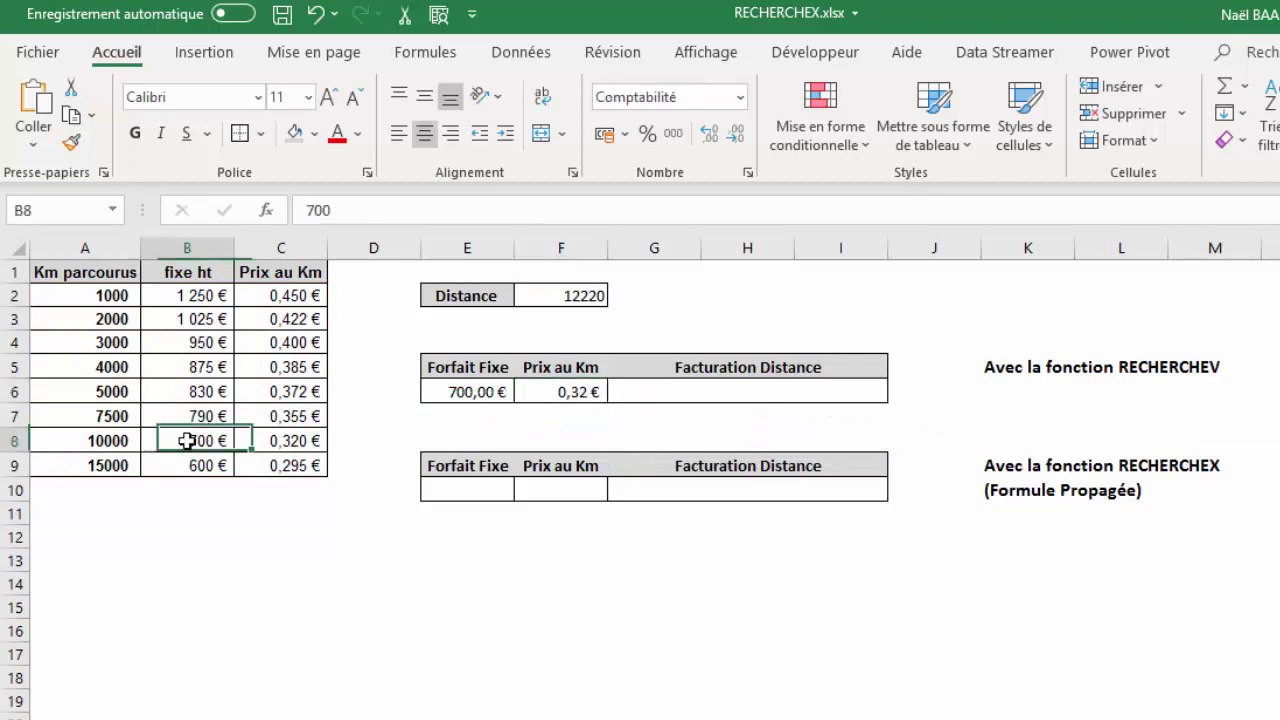
Enter =E6+(F6*F2) in H6 to compute the 4 610,40 € distance billing.
left_click(288, 442)
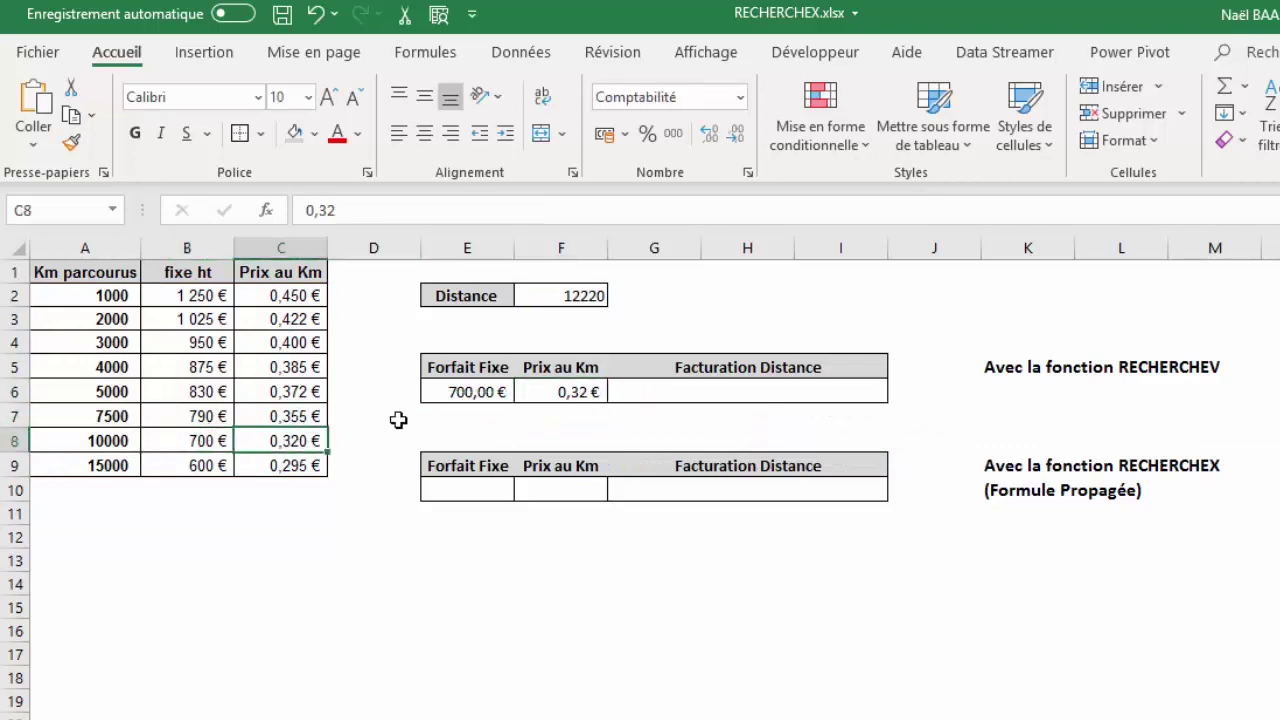
left_click(738, 390)
type("=")
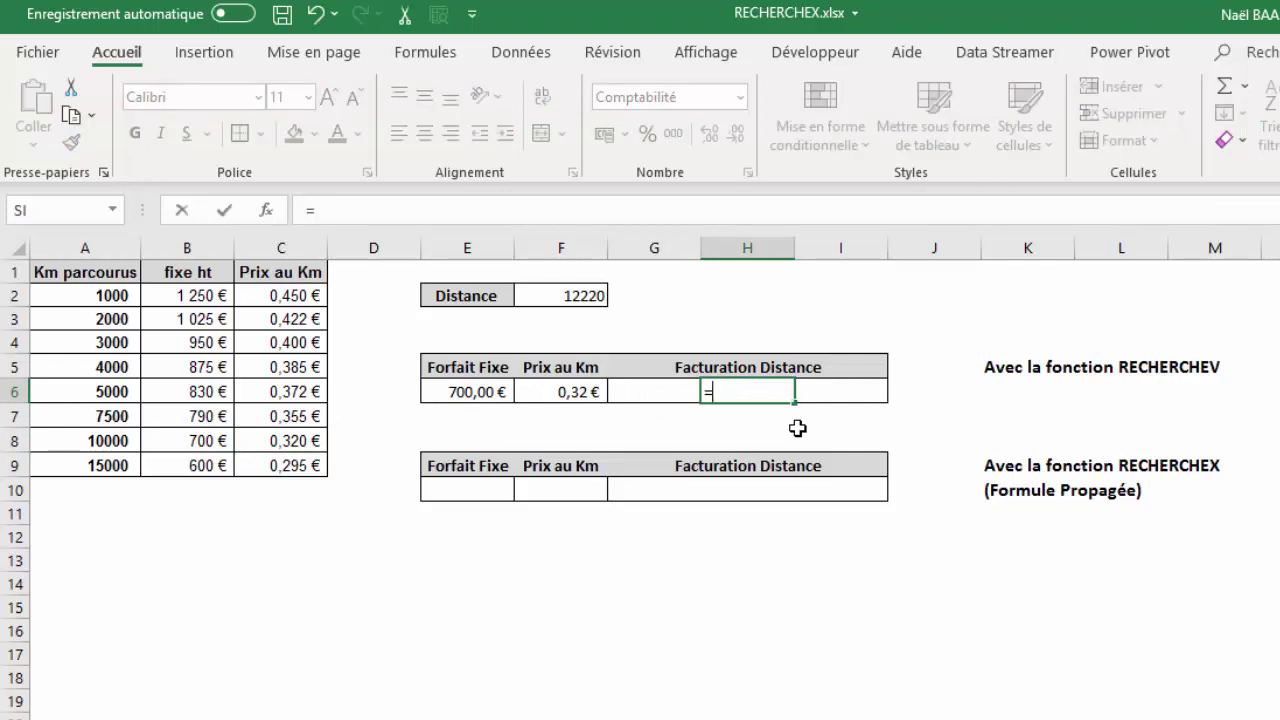
left_click(465, 392)
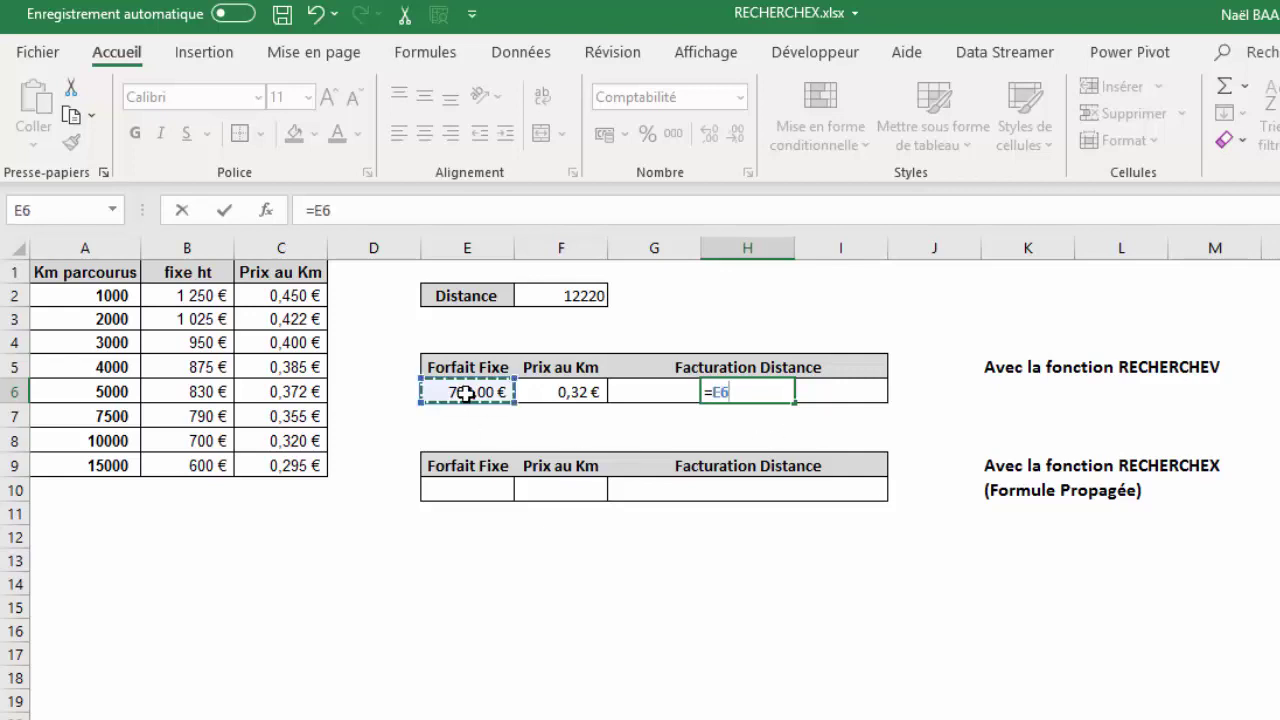
type("+")
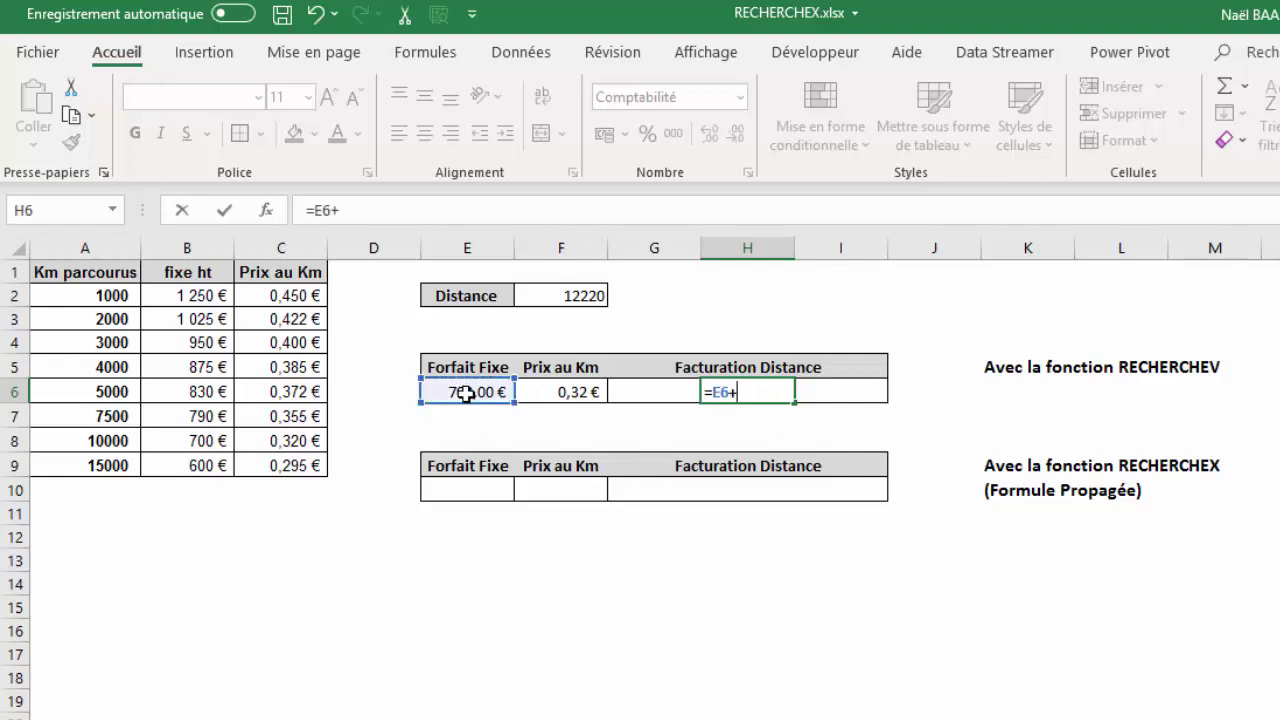
type("(")
left_click(572, 394)
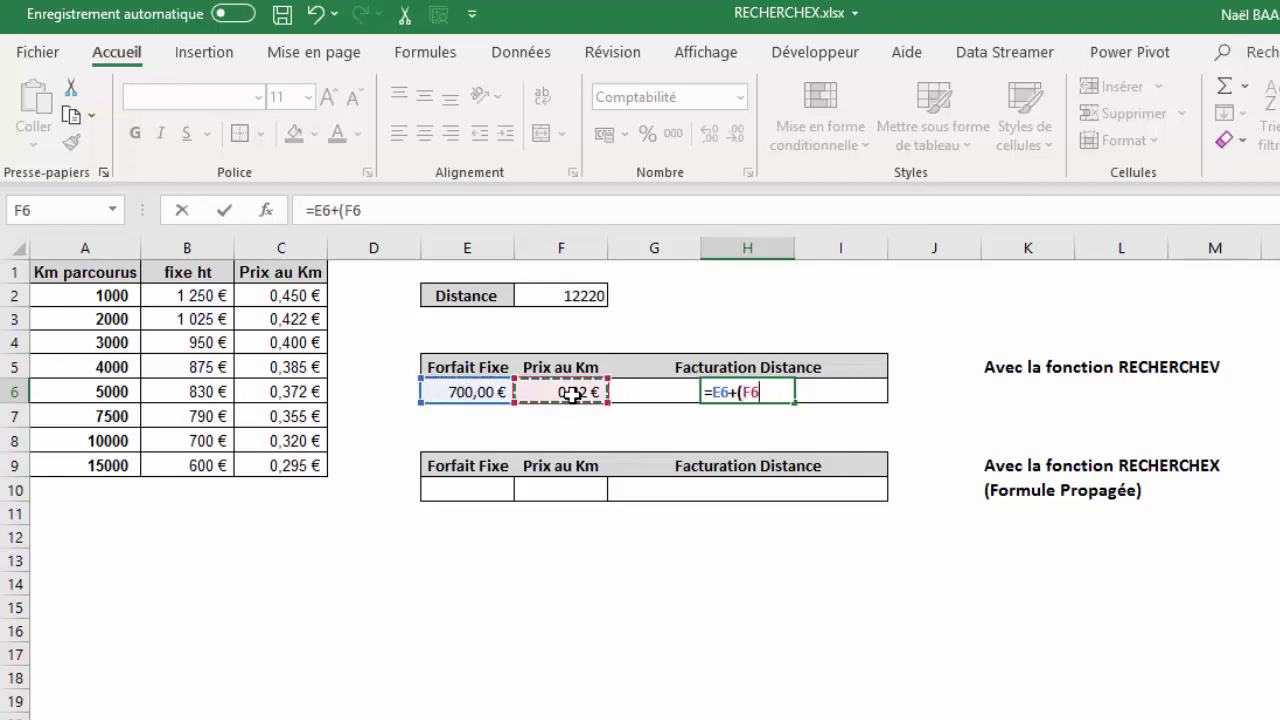
type("*")
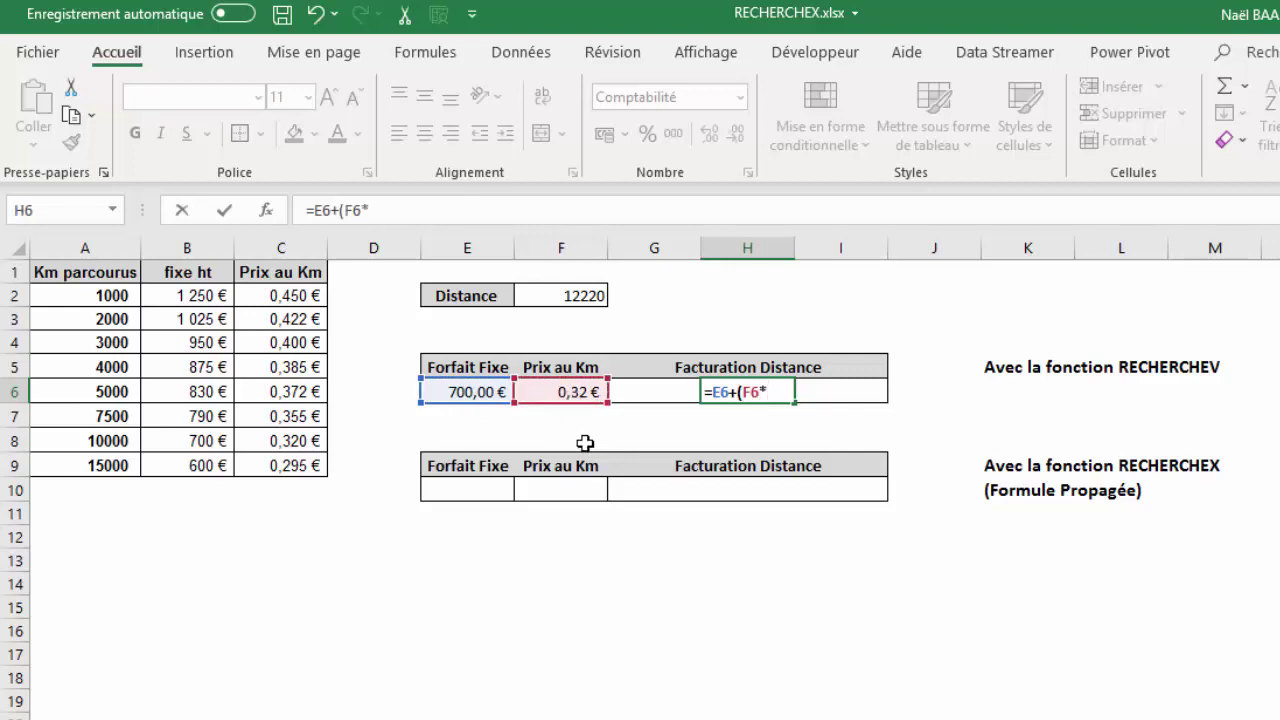
left_click(582, 295)
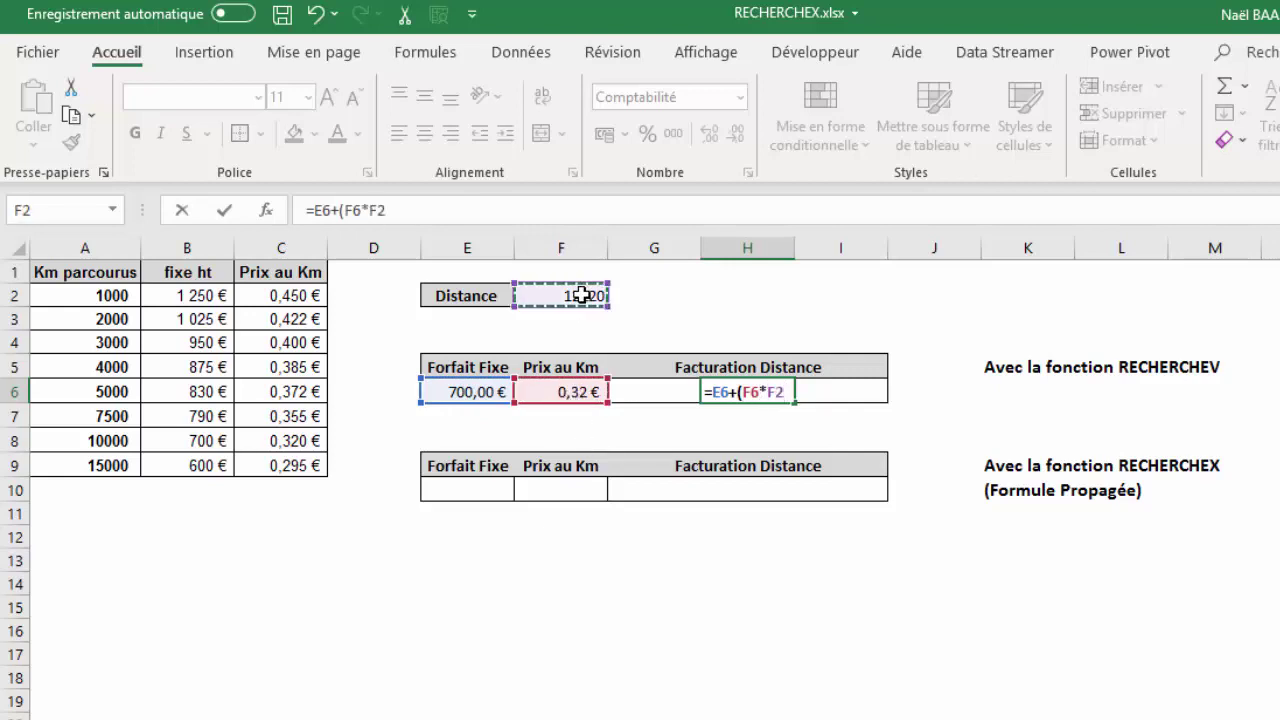
key("Return")
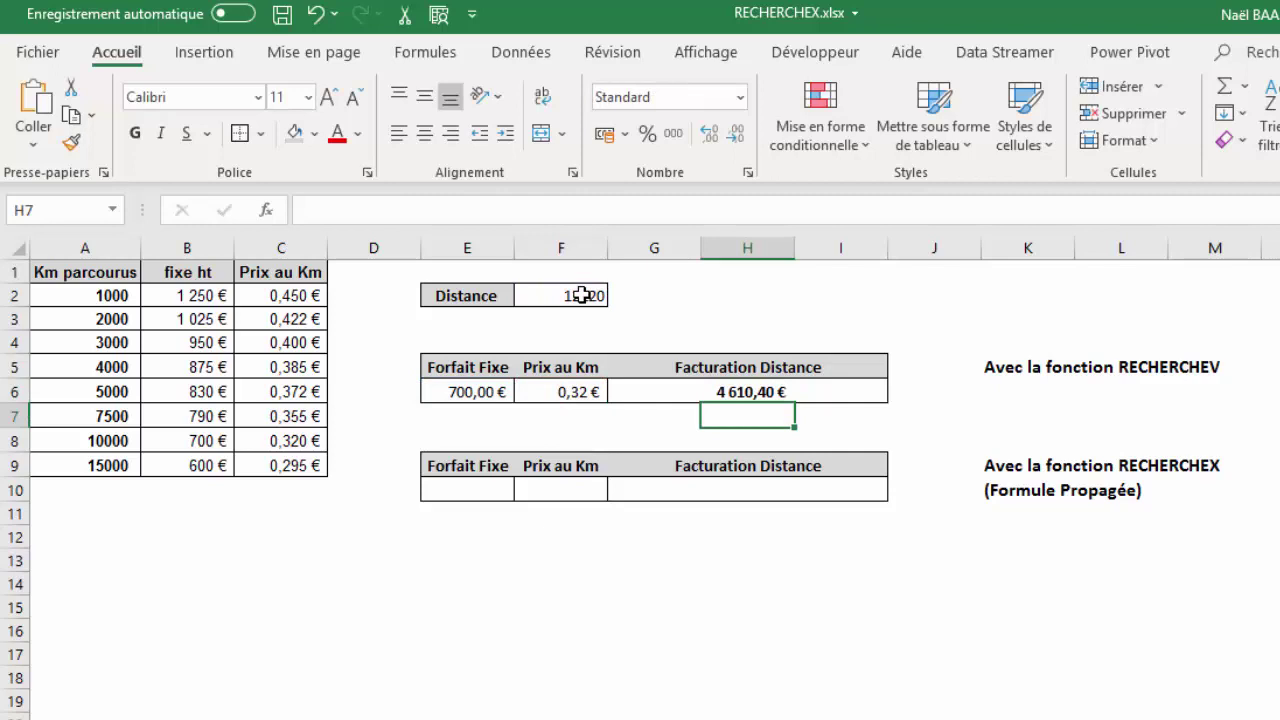
key("Up")
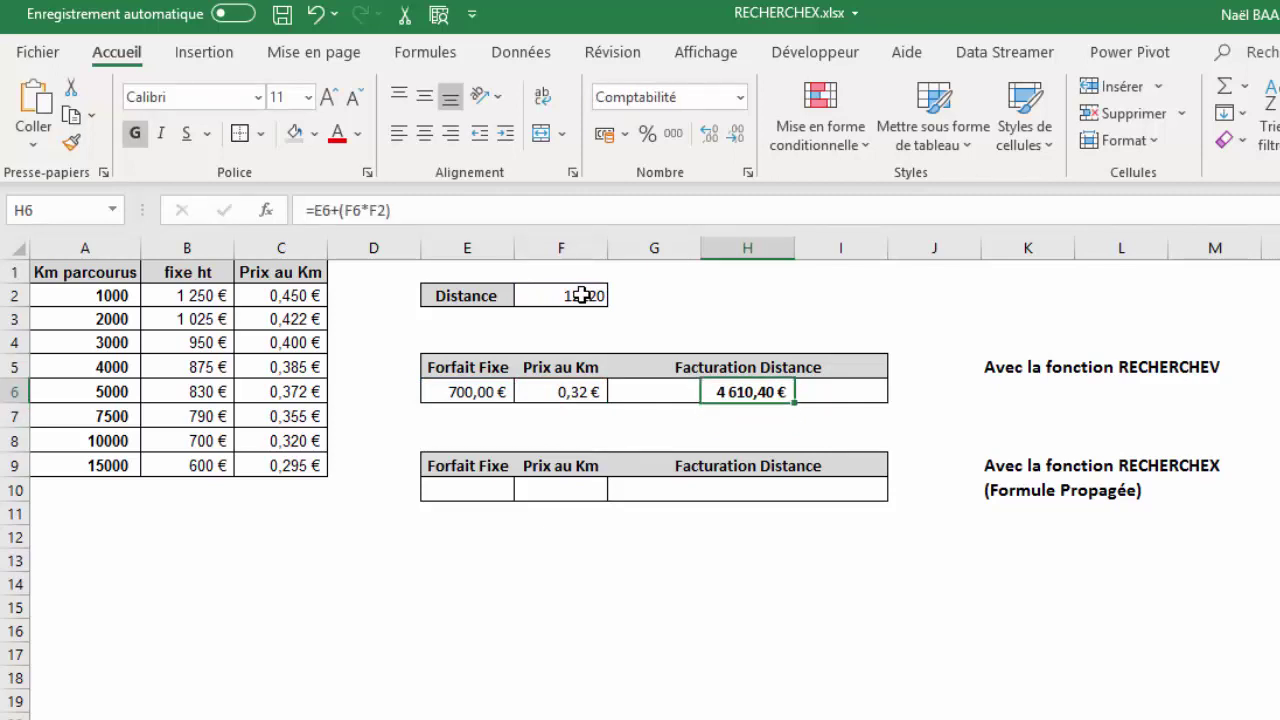
Move to cell E10 under Forfait Fixe in the second results table.
key("Down")
key("Down")
key("Down")
key("Down")
key("Left")
key("Left")
key("Left")
key("Left")
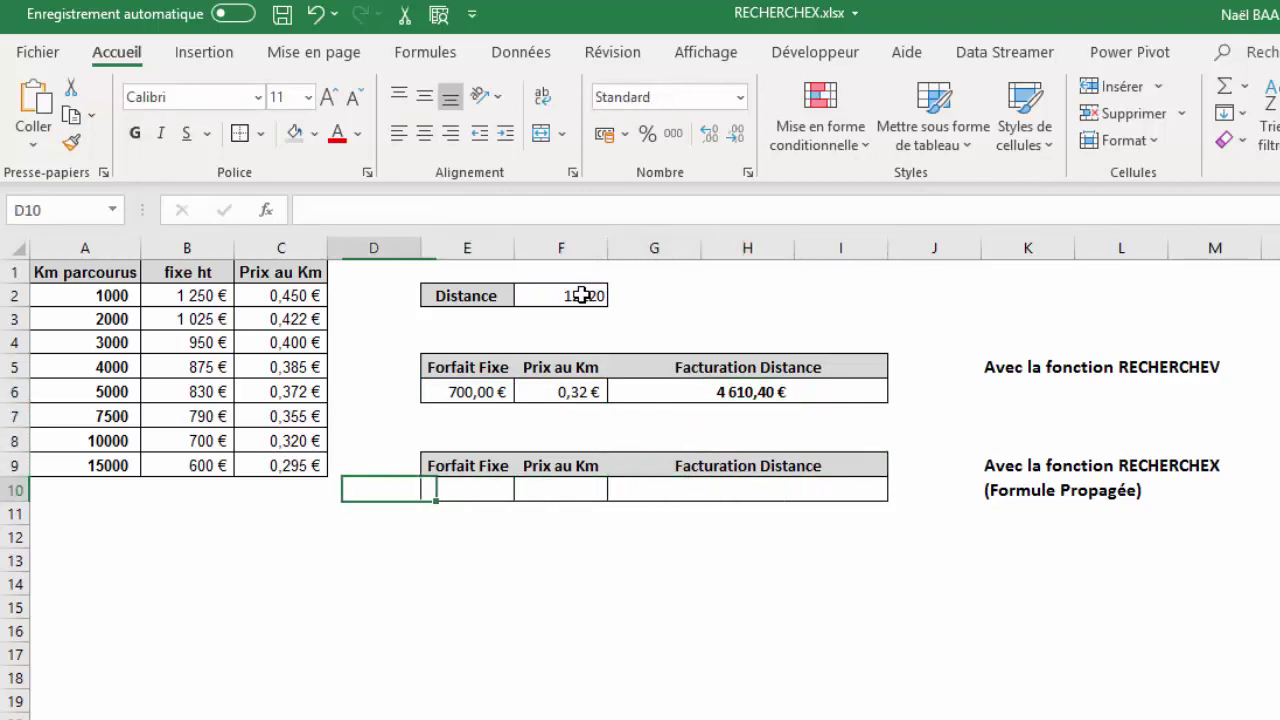
key("Right")
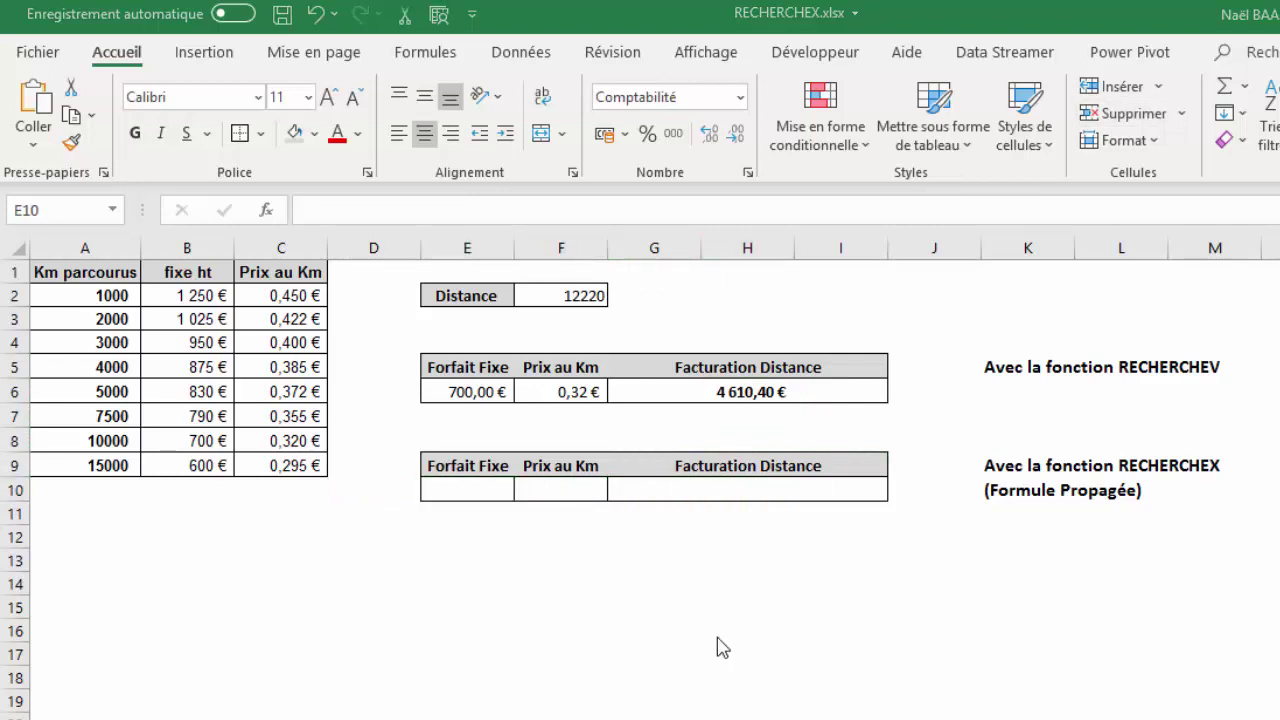
left_click(470, 494)
Type =RECHERCHEX(F2;A2:A9;B2:B9 in E10, using A2:A9 as lookup and B2:B9 as return range.
type("=")
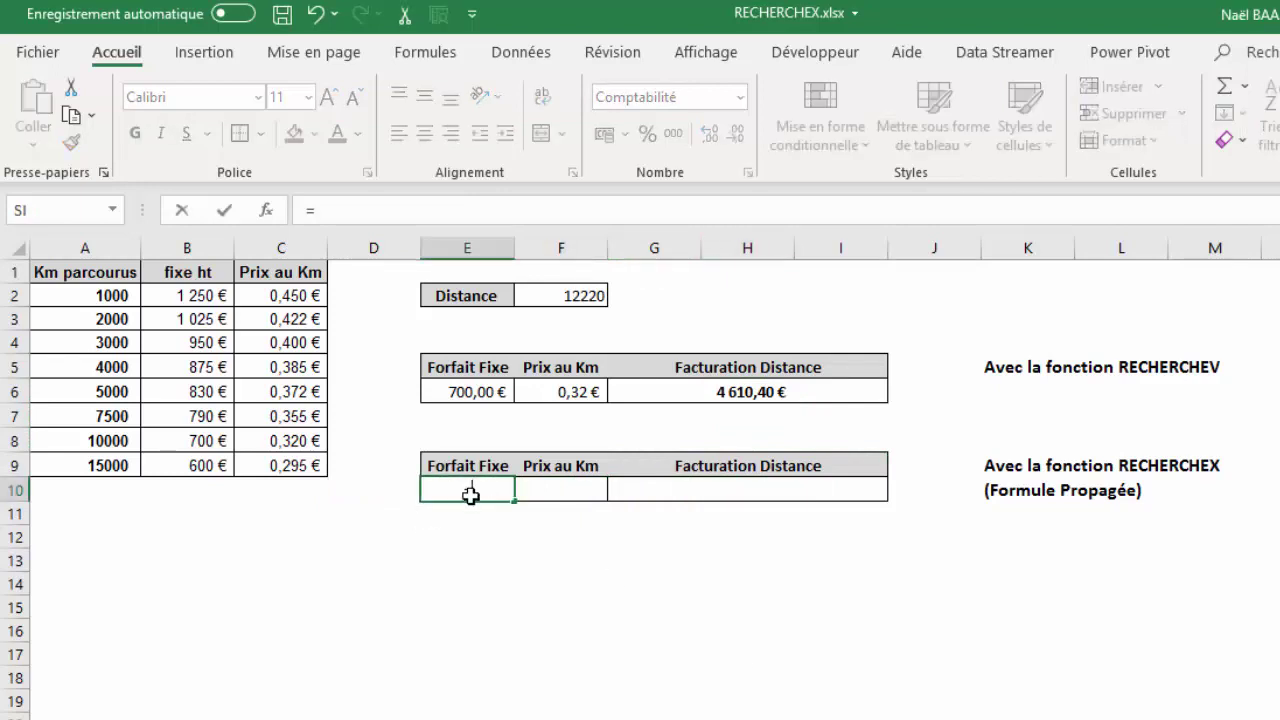
type("receh")
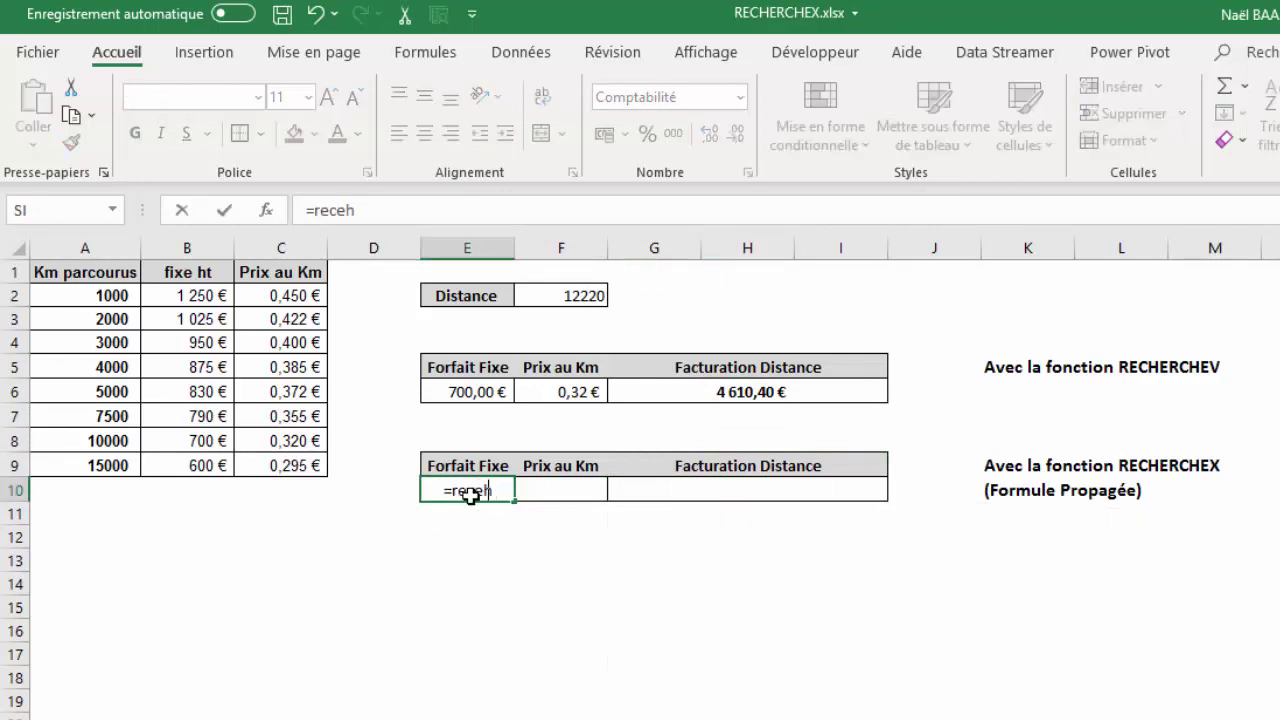
key("BackSpace")
key("BackSpace")
type("h")
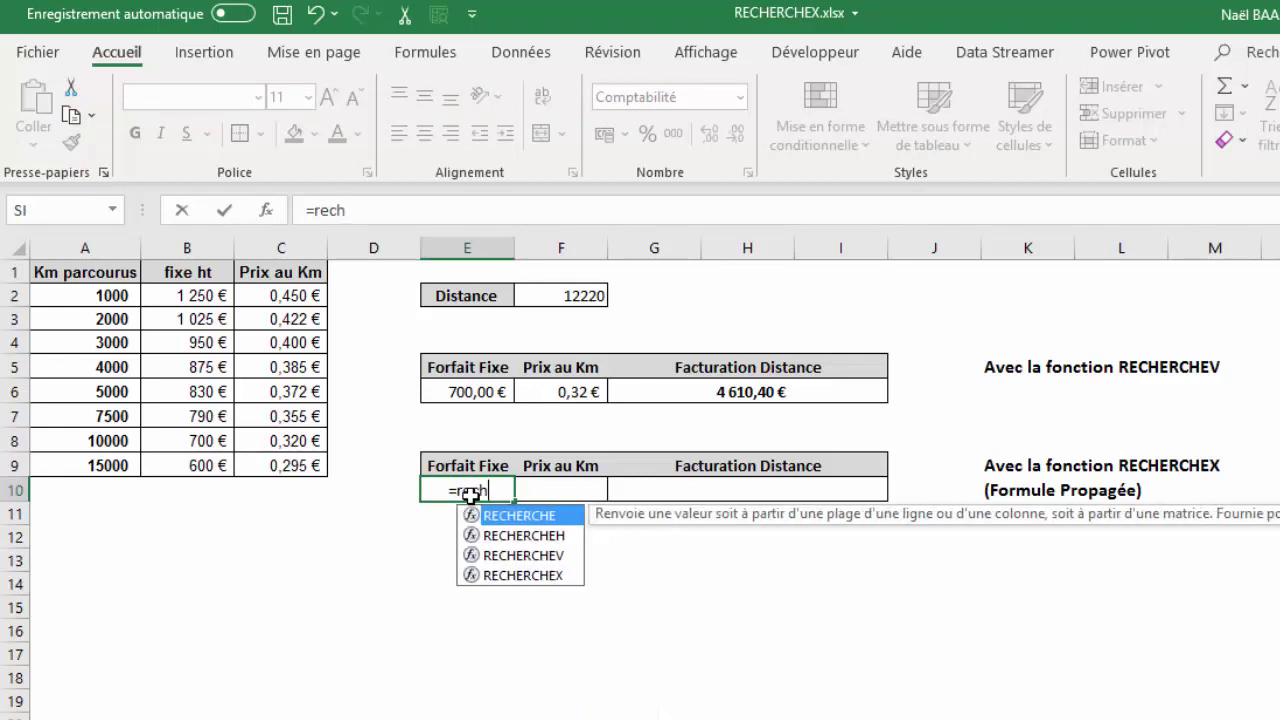
double_click(543, 575)
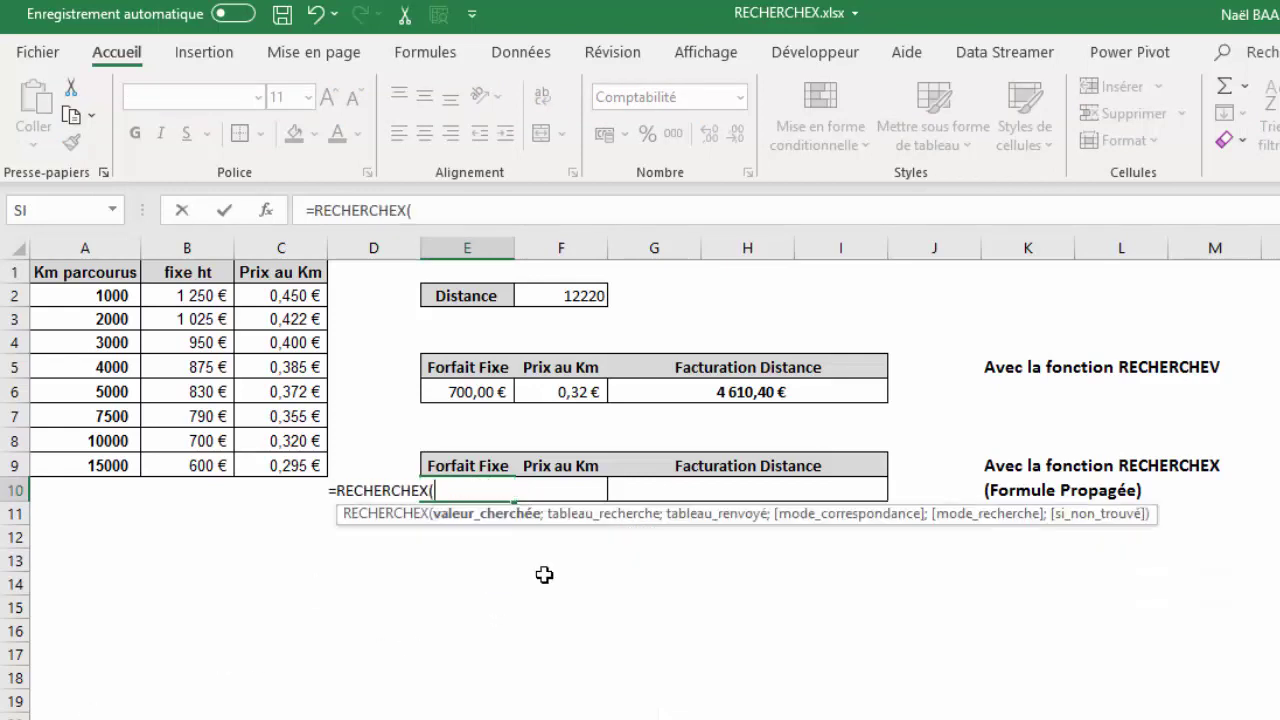
left_click(568, 298)
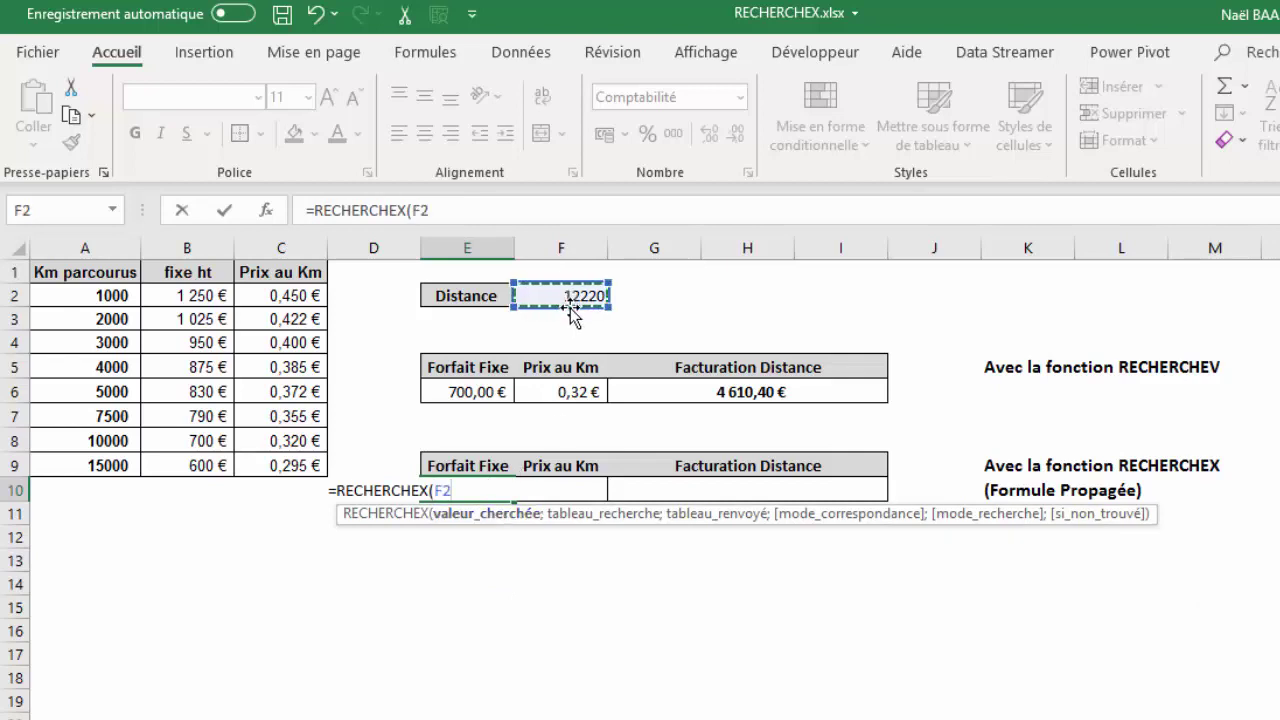
type(";")
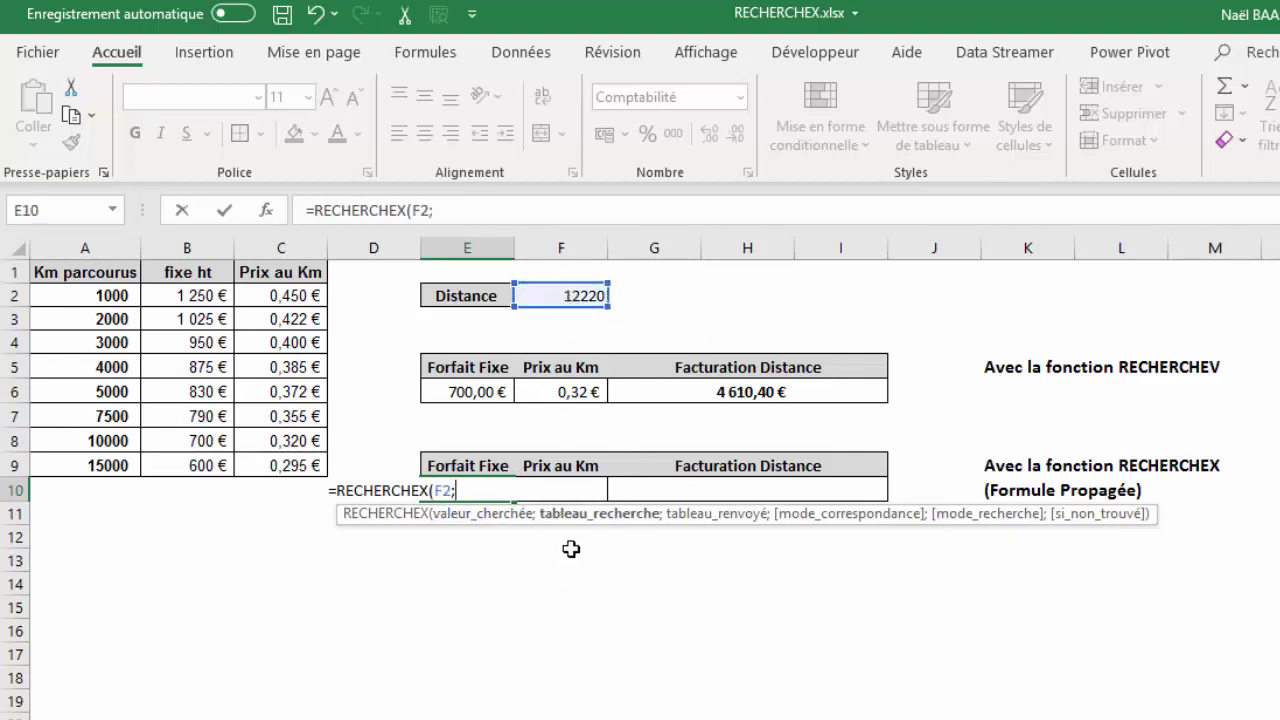
left_click(78, 306)
left_click_drag(78, 306, 66, 466)
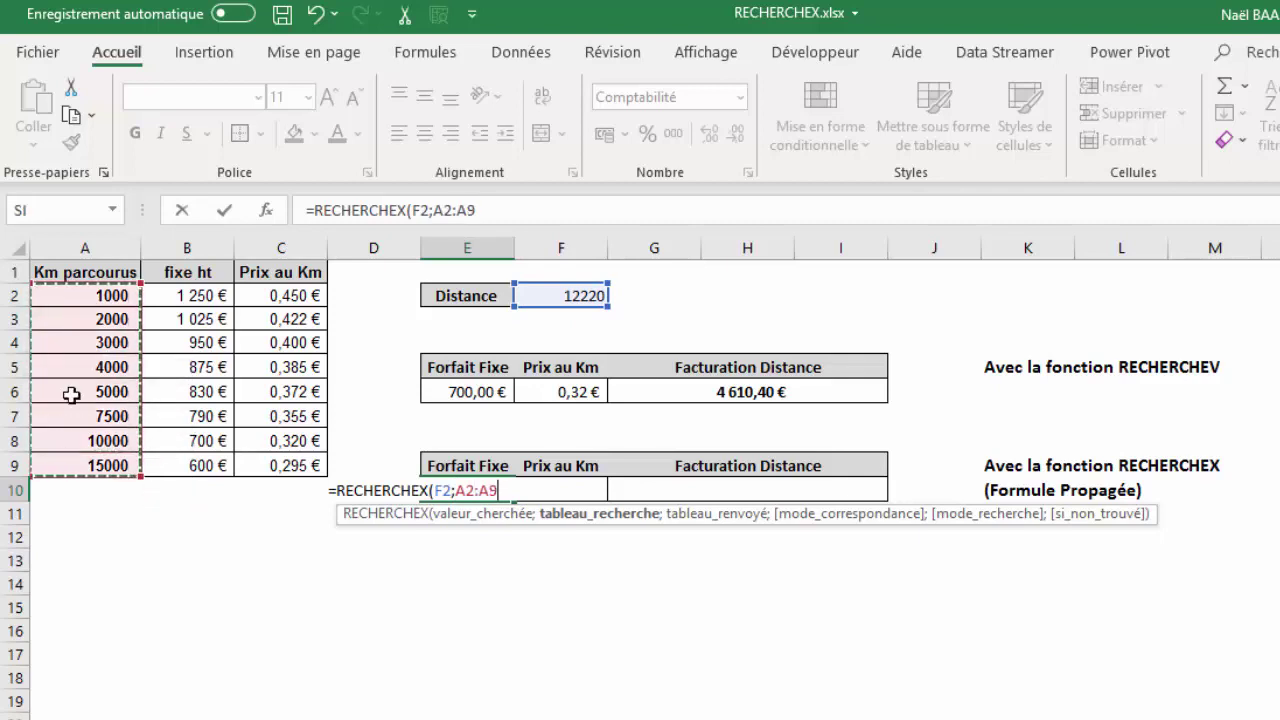
type(";")
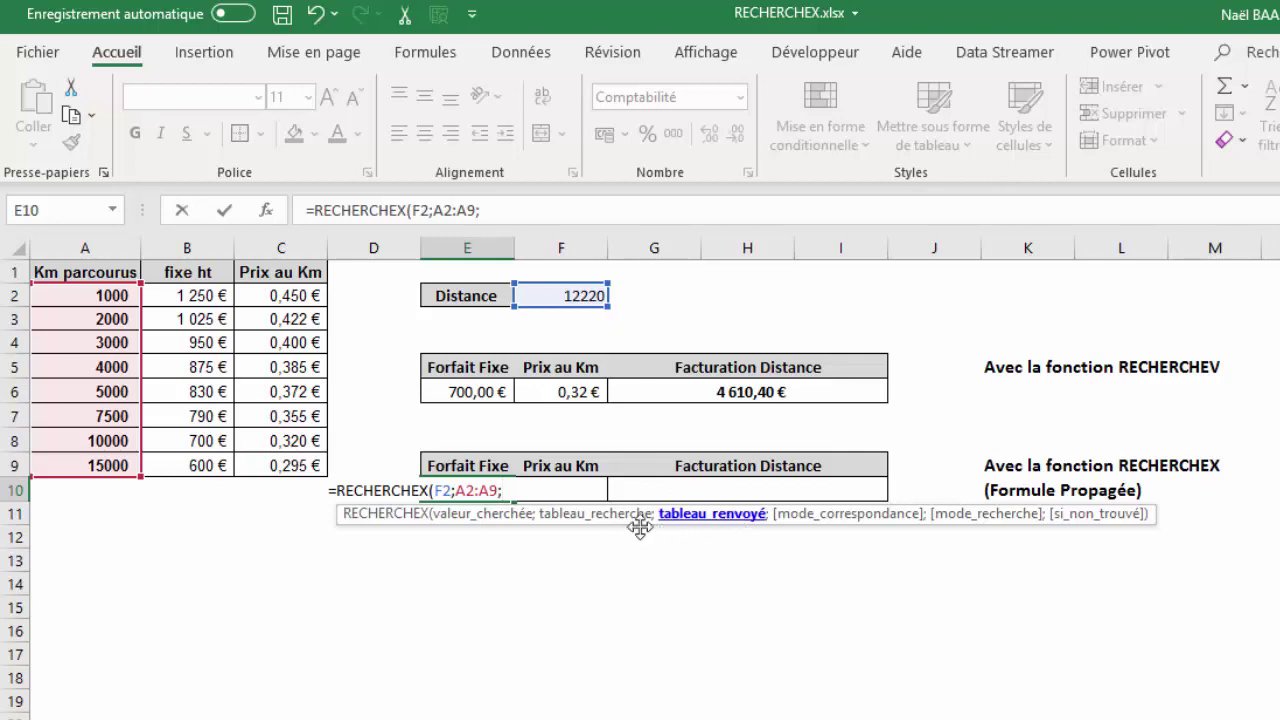
left_click(192, 300)
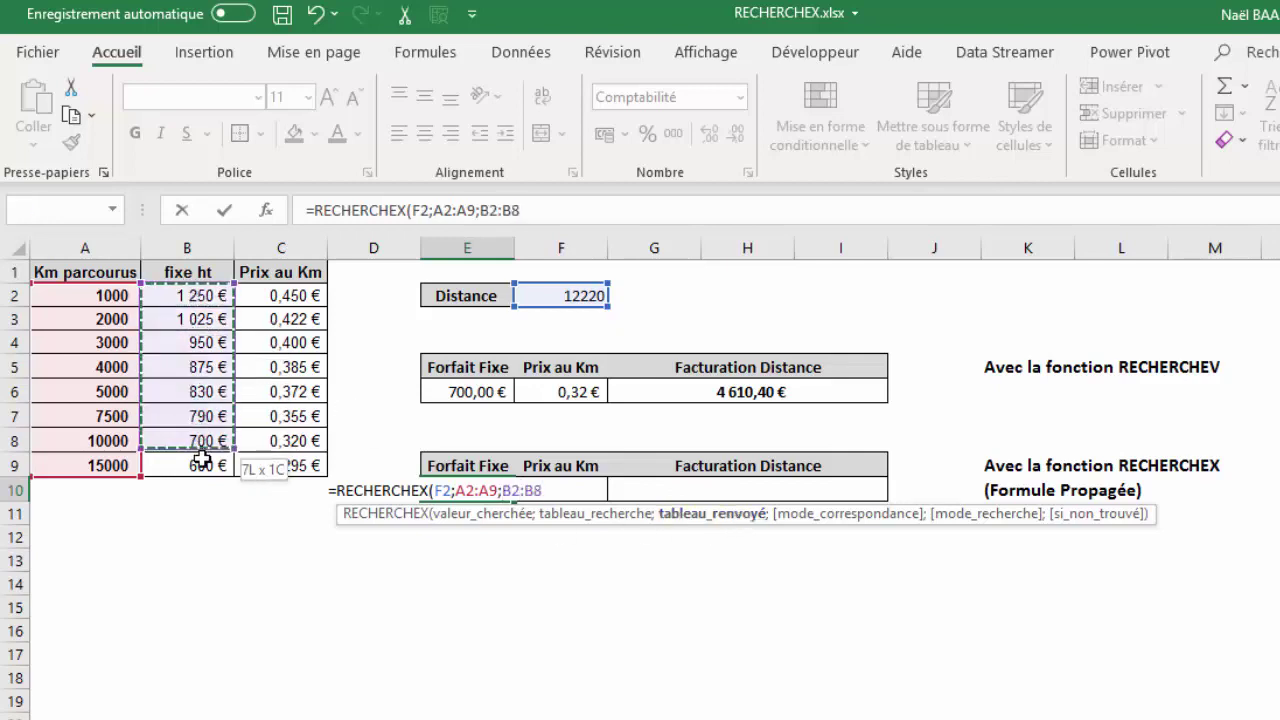
left_click_drag(196, 320, 202, 468)
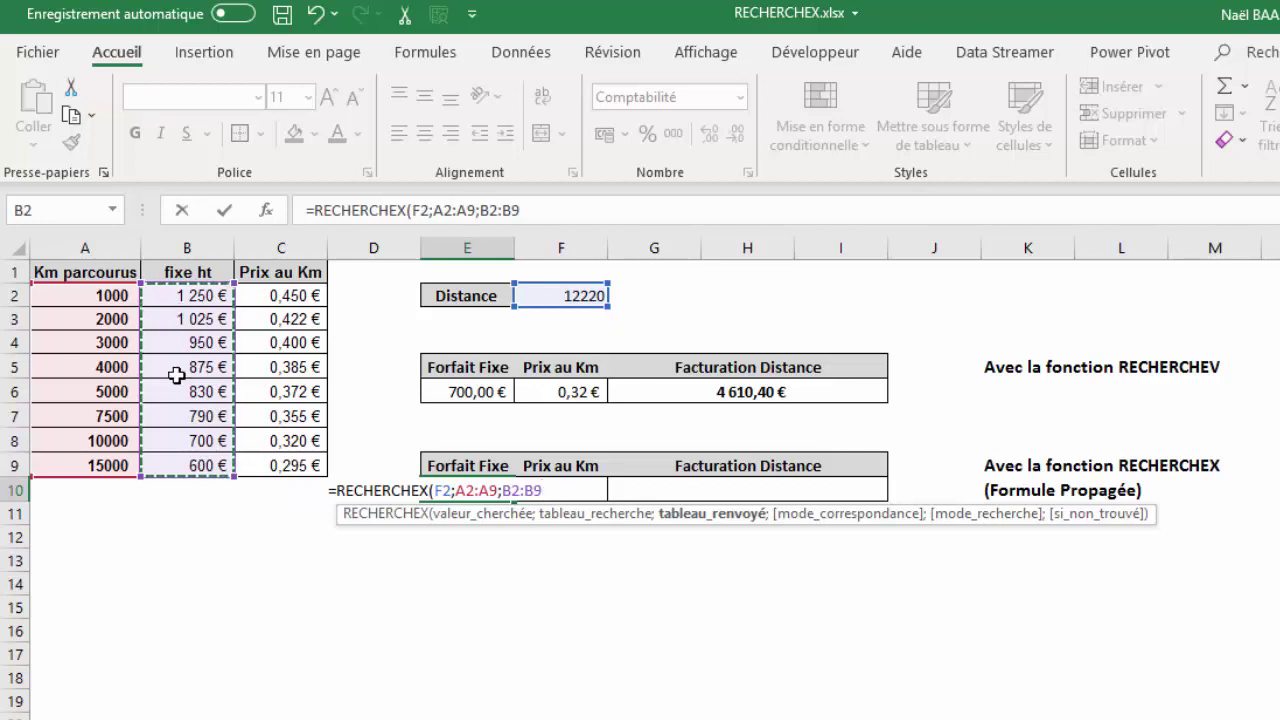
Close and commit the RECHERCHEX formula in E10, which shows #N/A.
type(")")
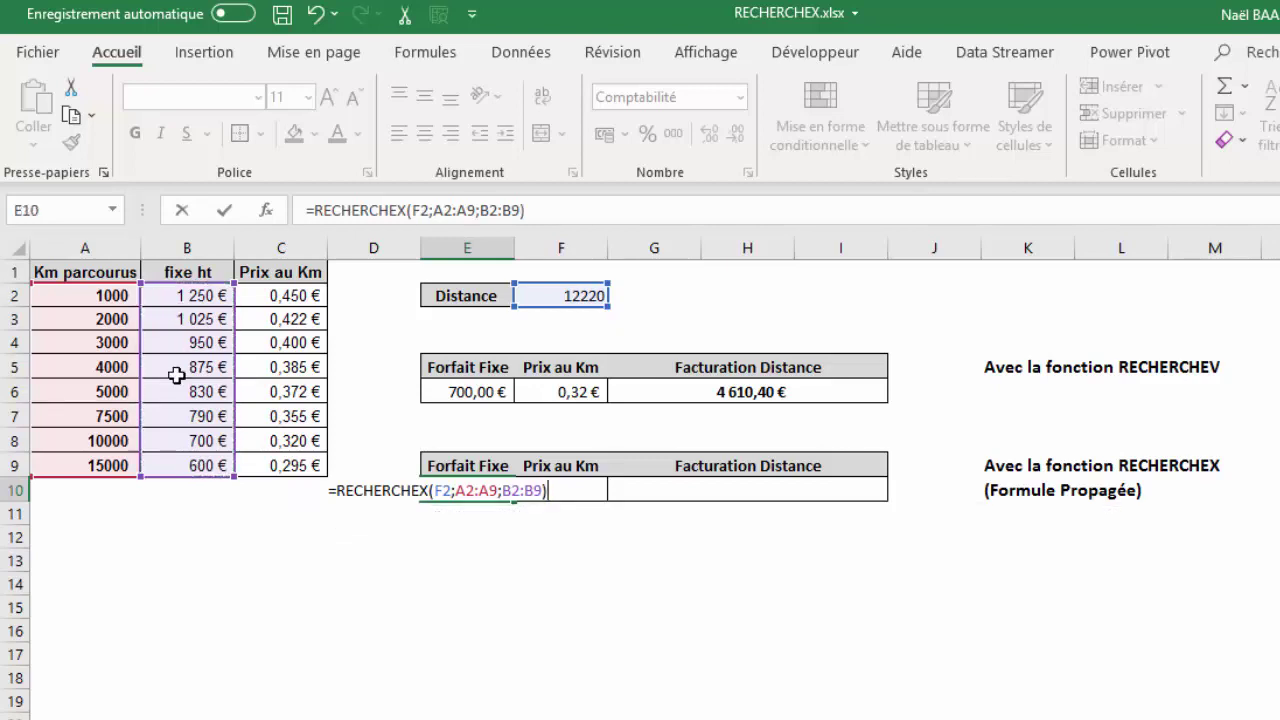
key("Return")
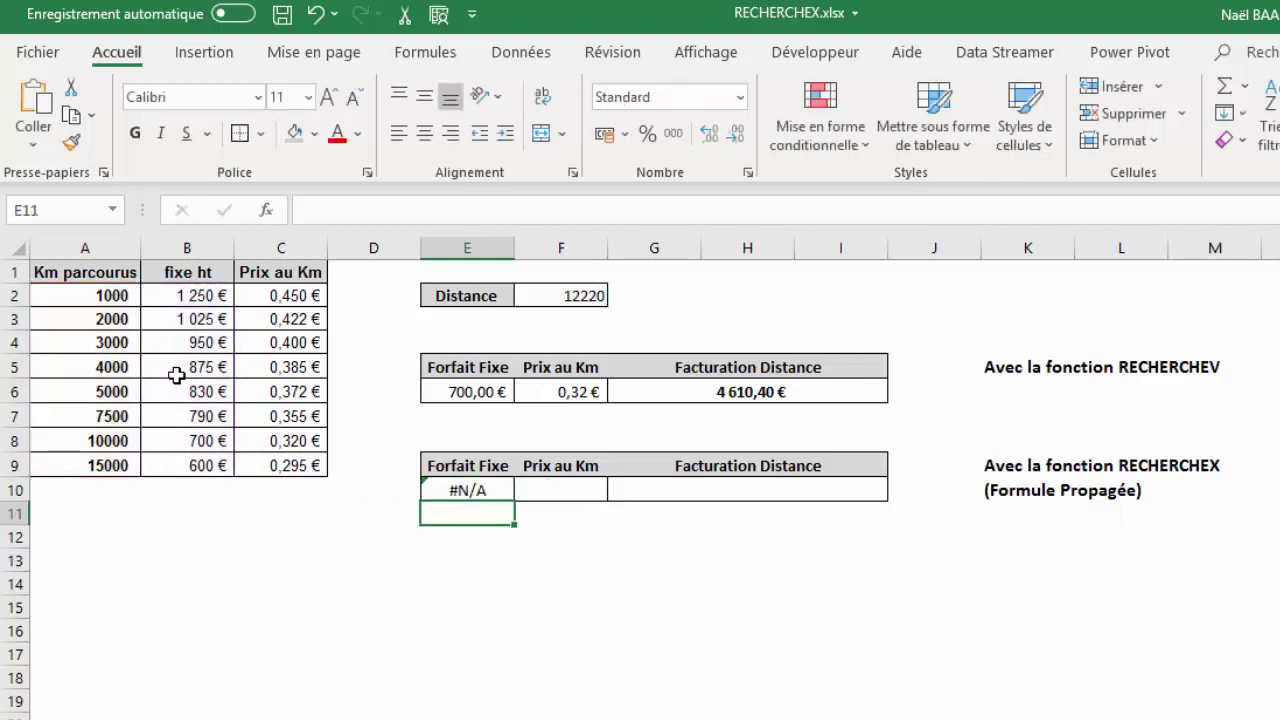
key("Up")
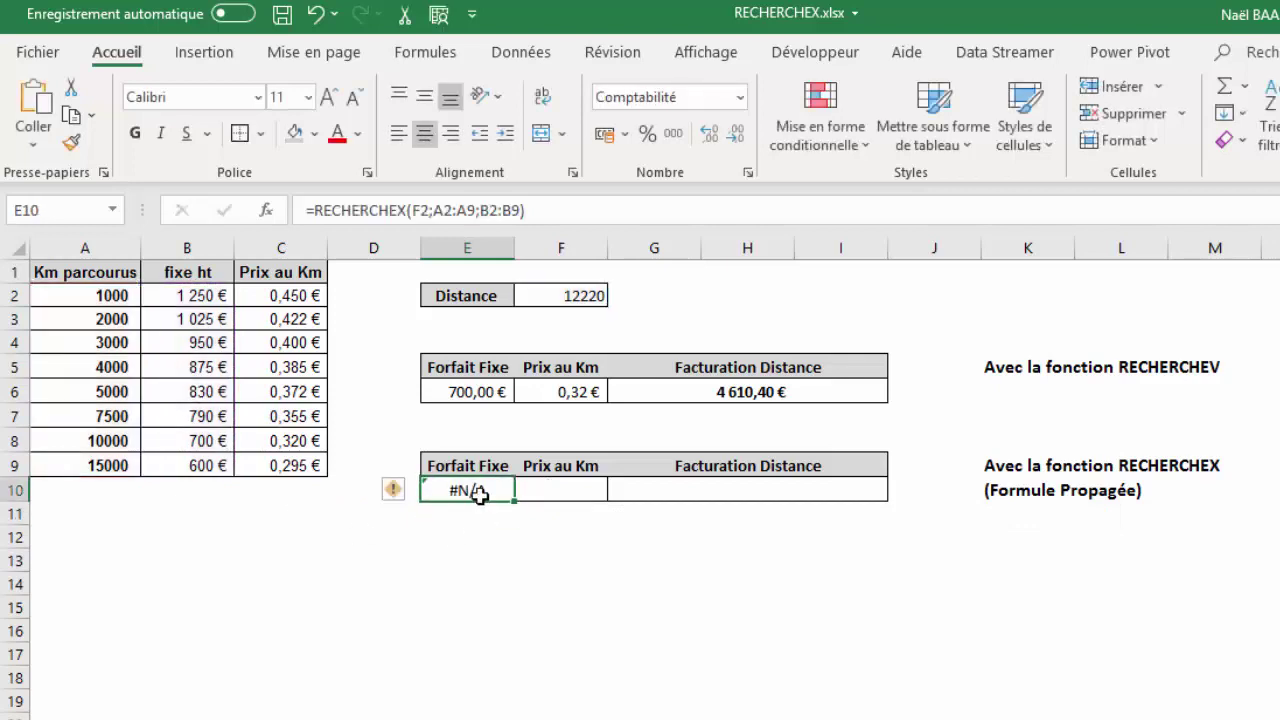
Add -1 as the match mode to E10's formula and accept Excel's suggested correction.
double_click(474, 491)
left_click(544, 490)
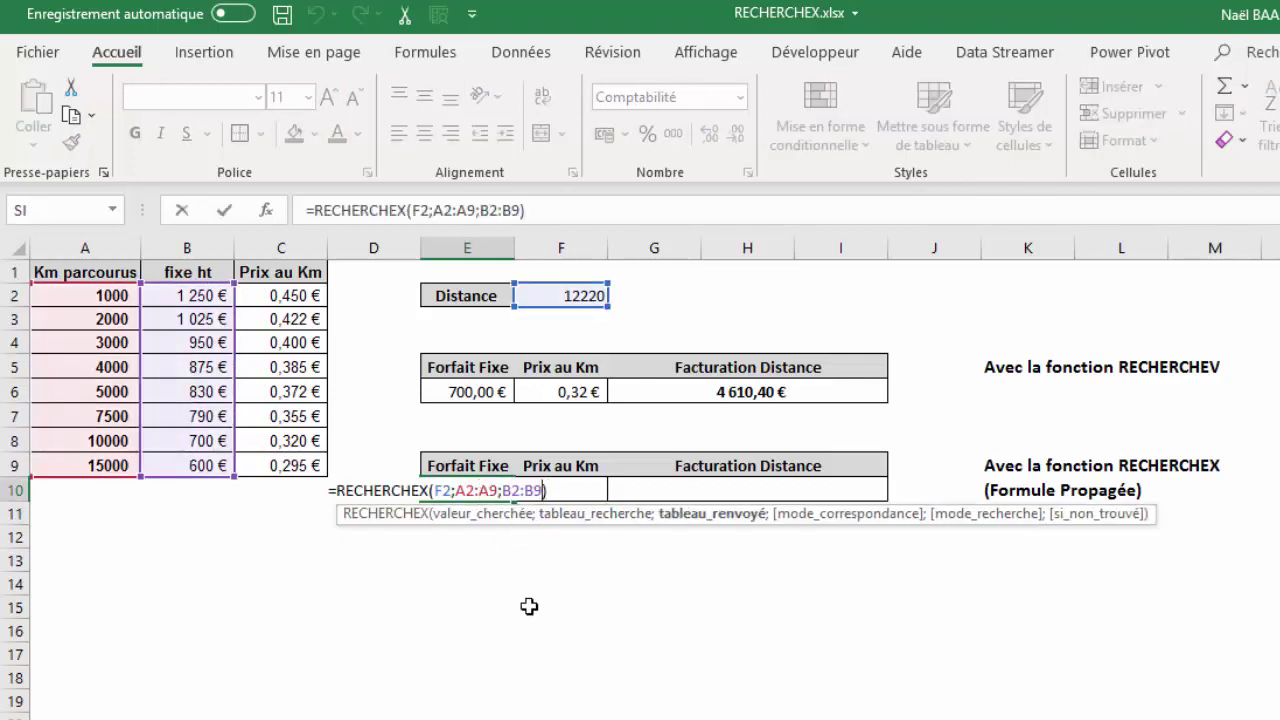
type(";")
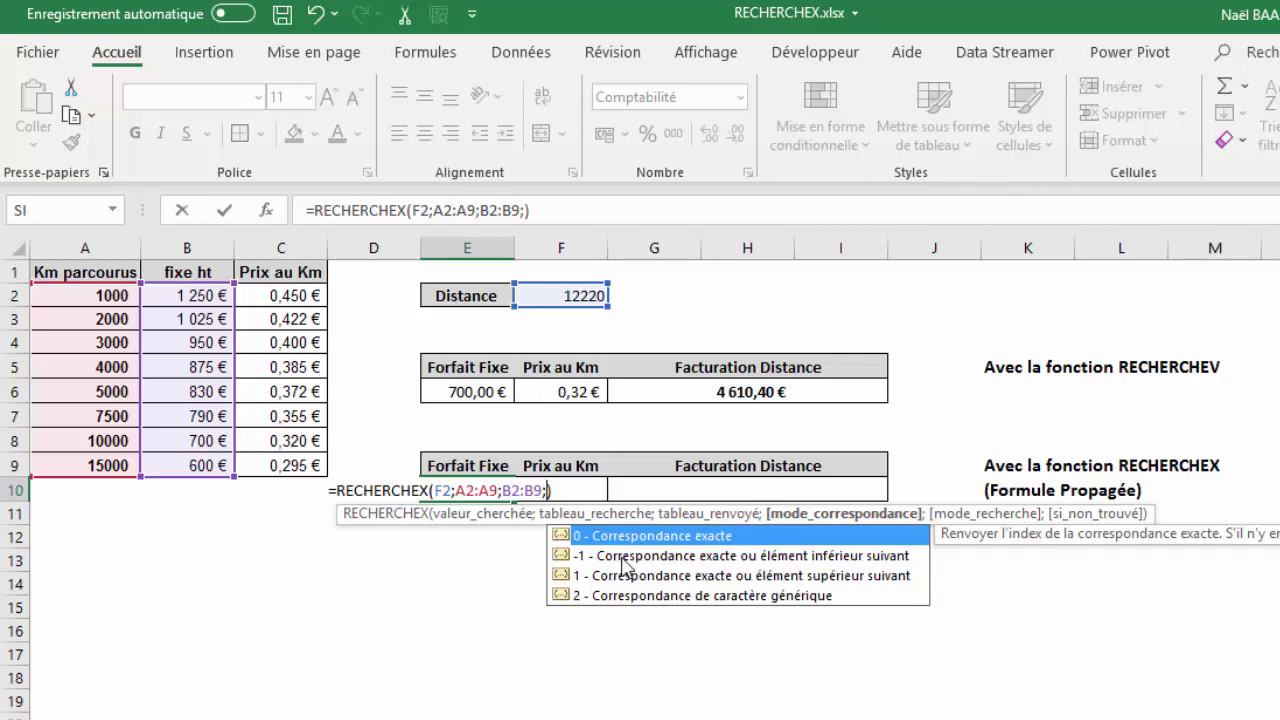
type("-1")
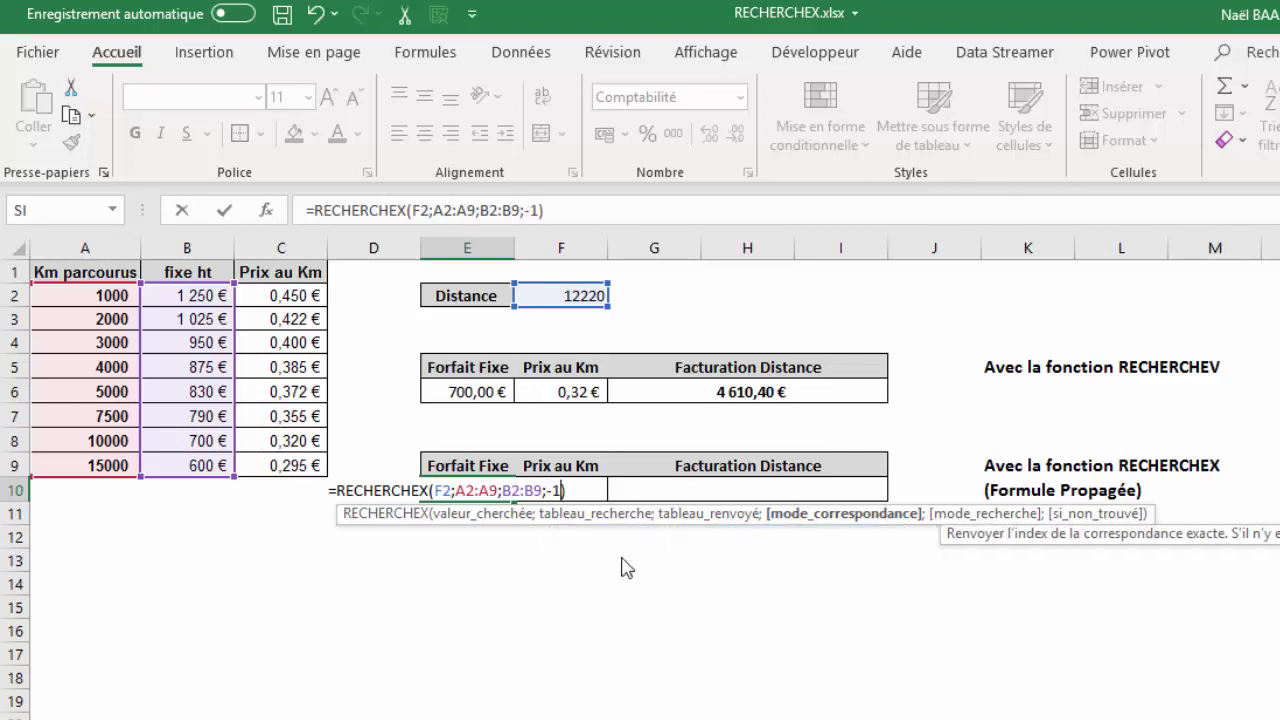
type(")")
key("Return")
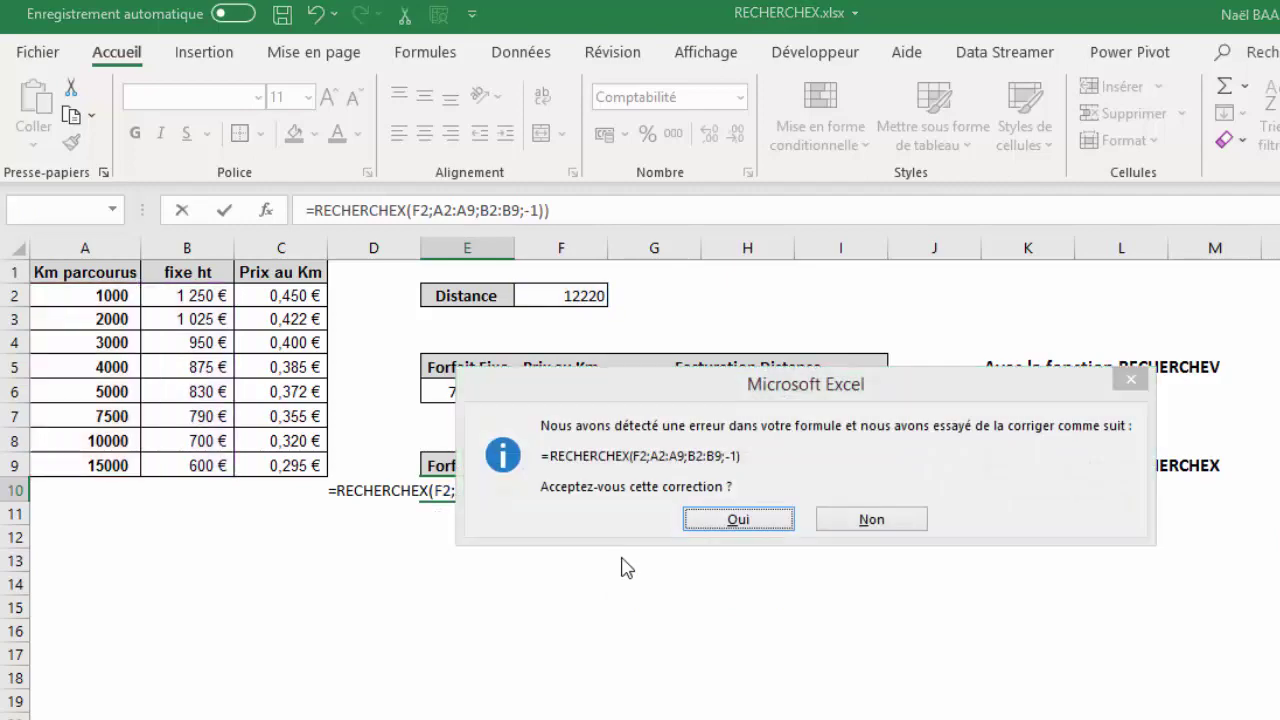
key("Return")
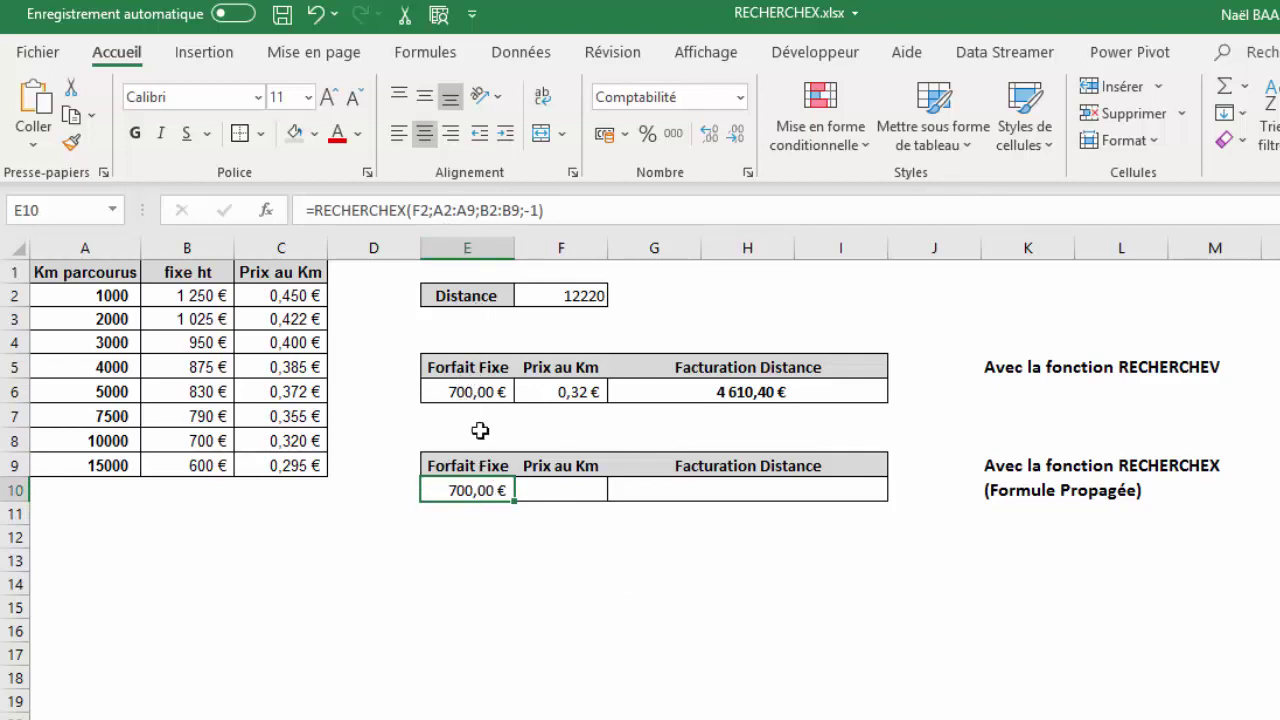
Try match mode 1 (exact or next larger) in E10's RECHERCHEX formula.
left_click(529, 210)
type("-")
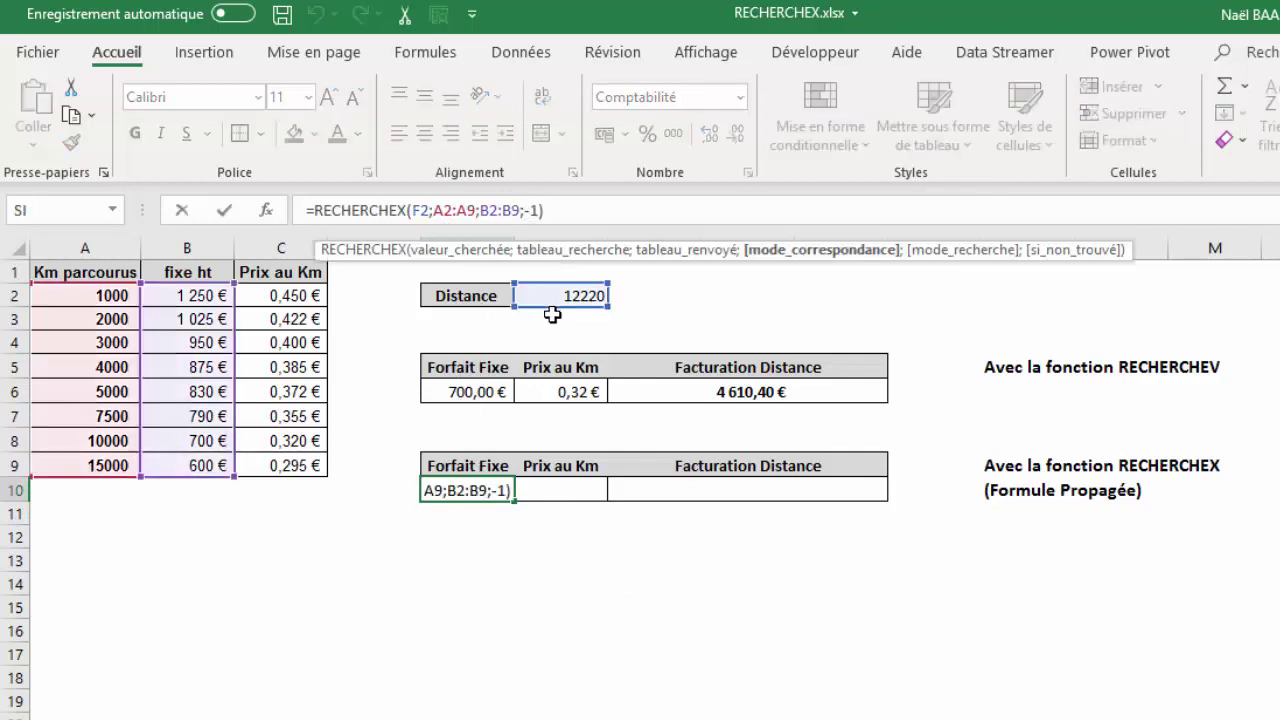
key("Delete")
key("Delete")
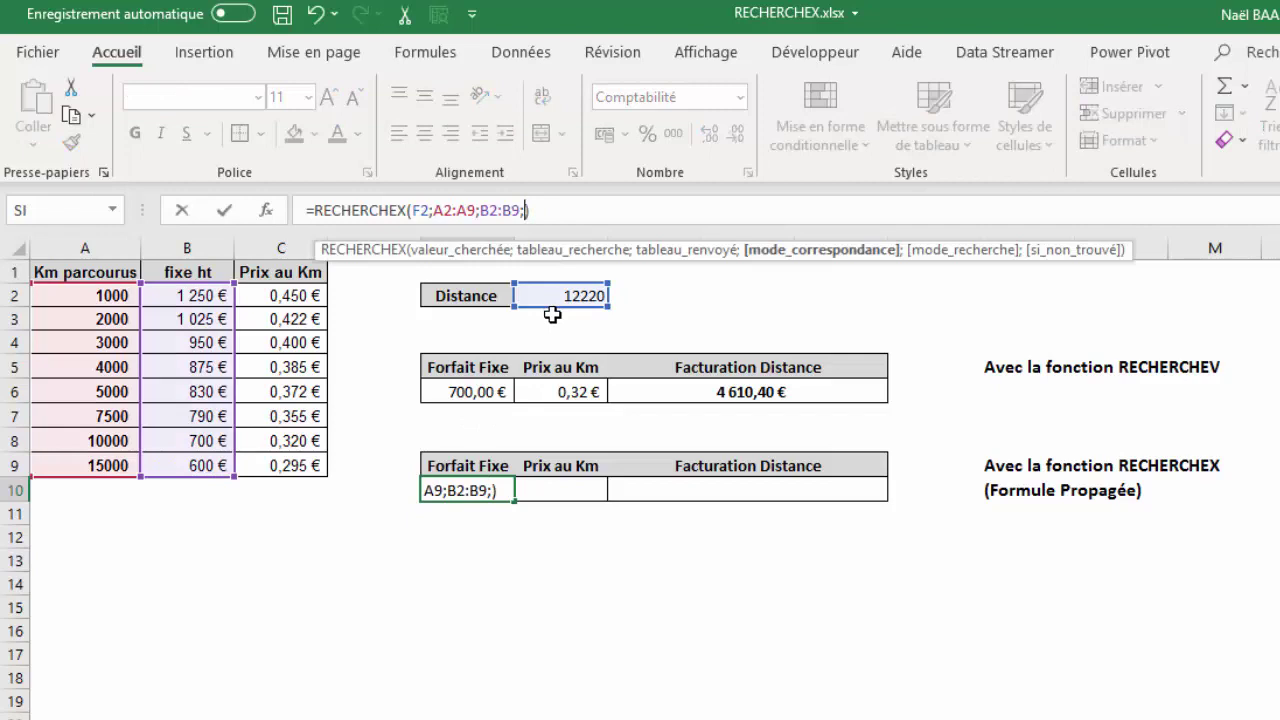
key("BackSpace")
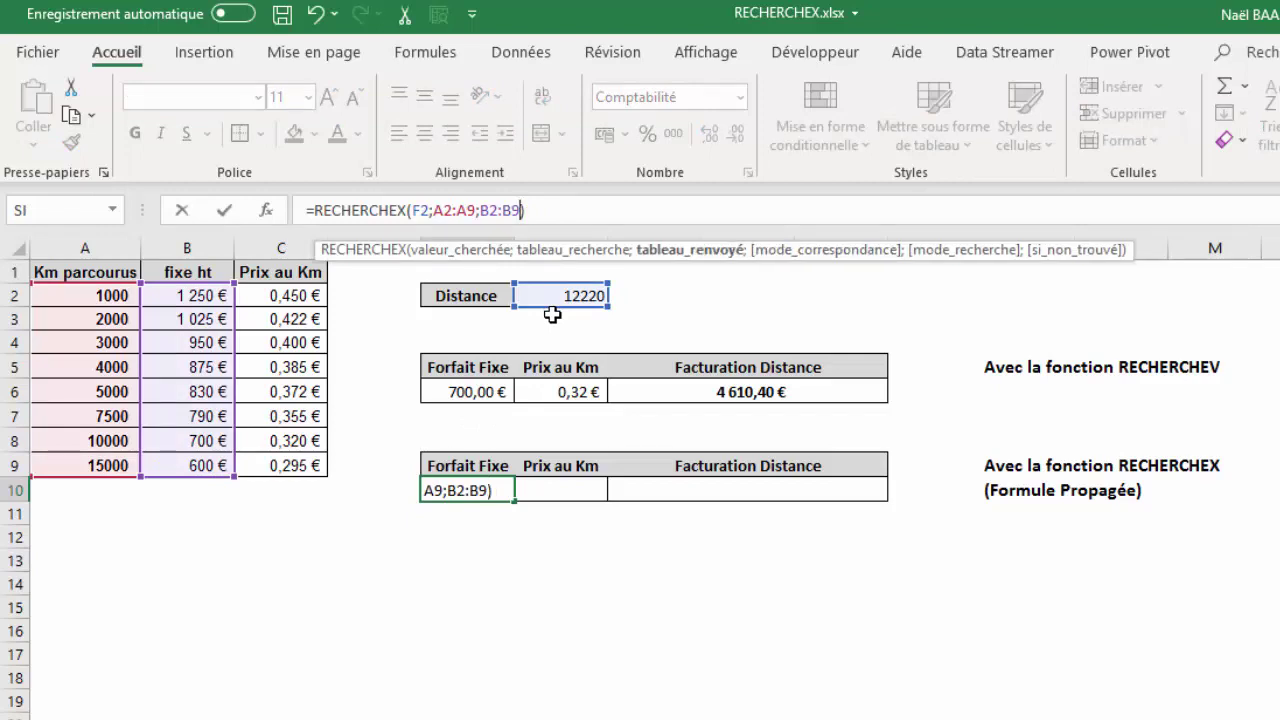
type(";")
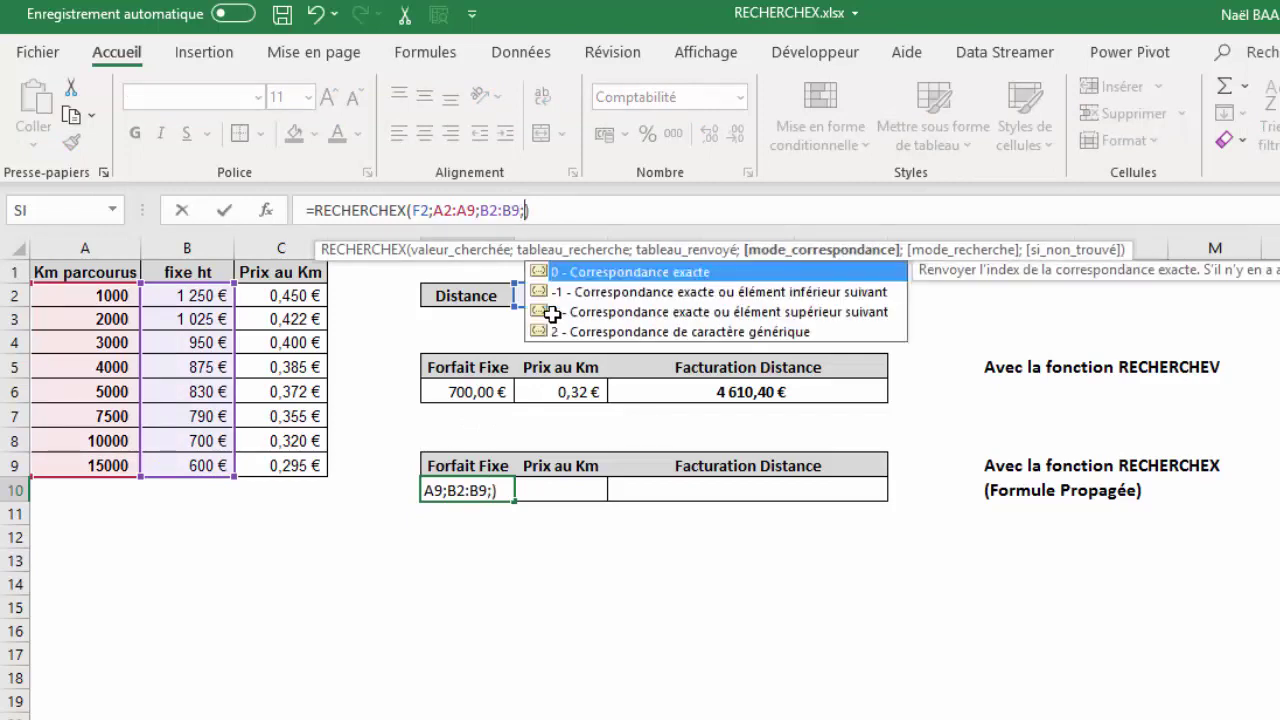
left_click(686, 316)
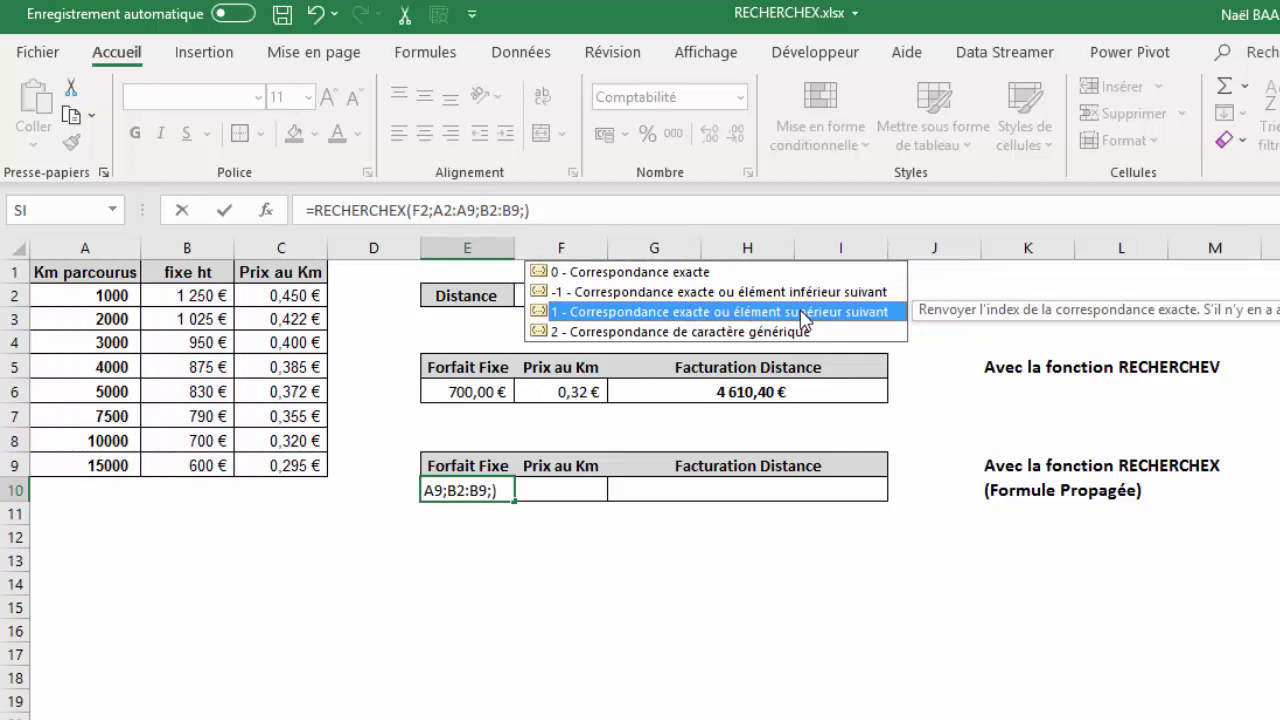
double_click(788, 315)
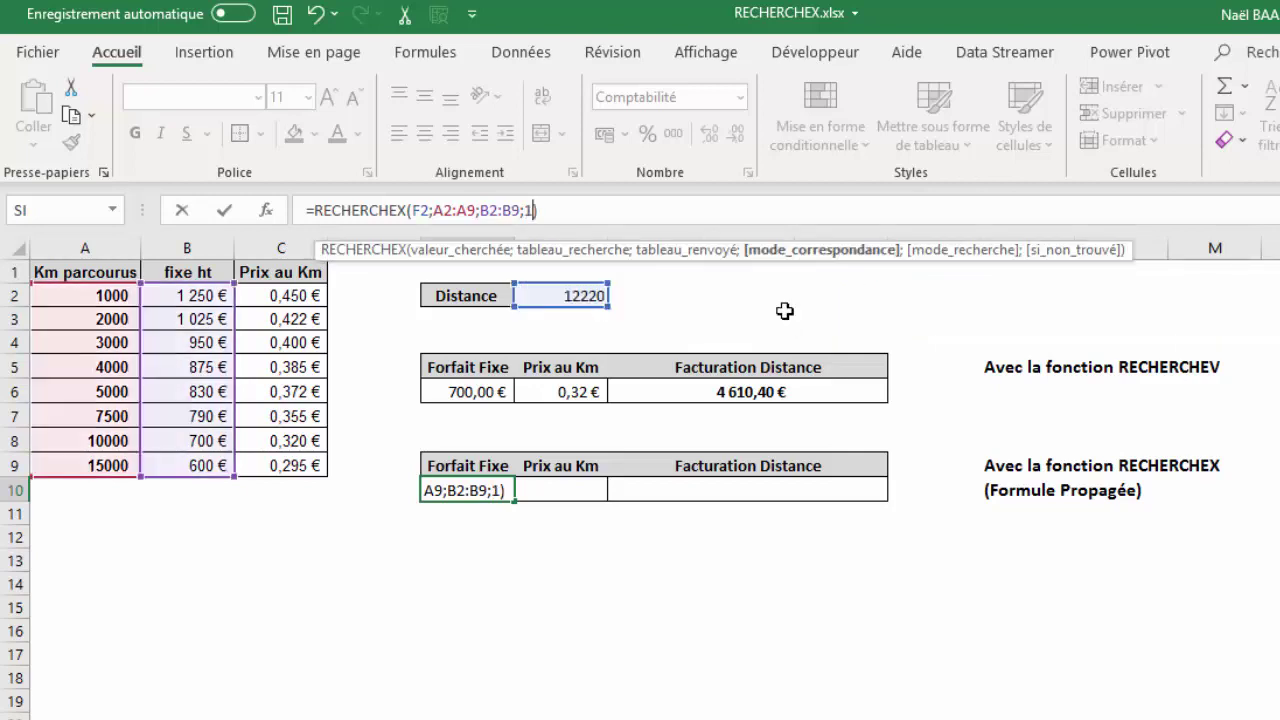
key("Return")
key("Up")
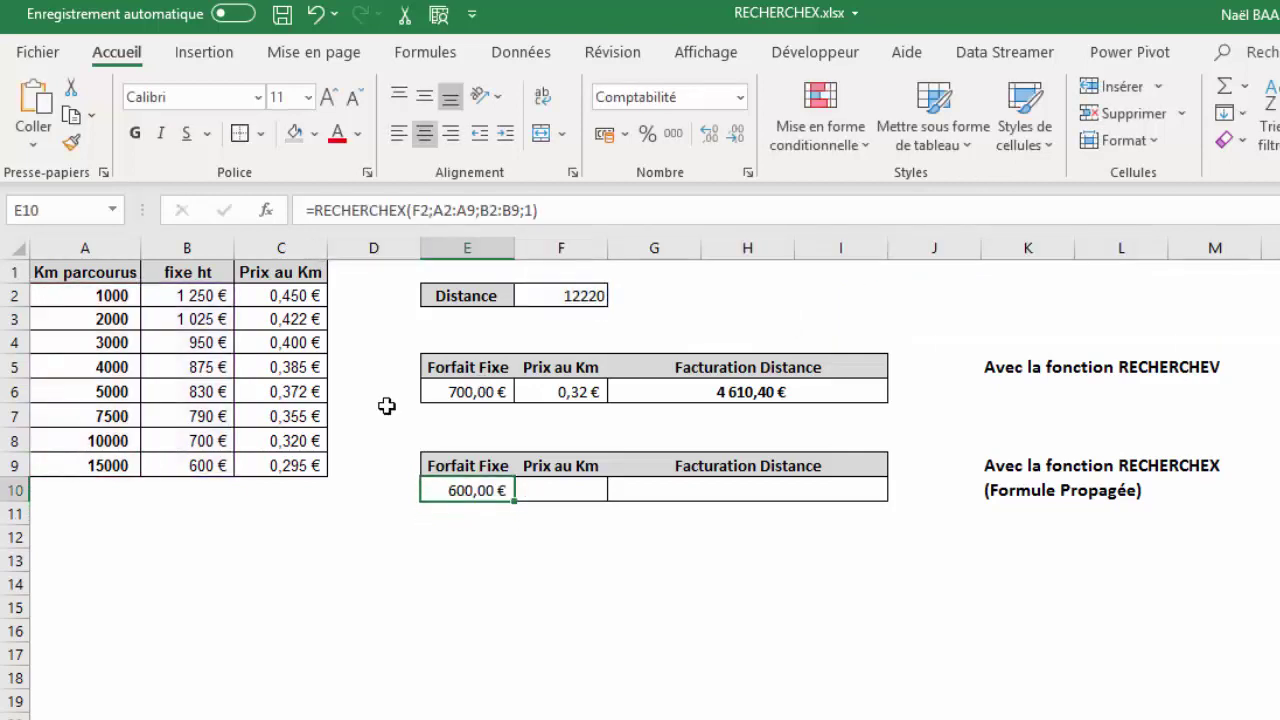
left_click(200, 467)
left_click(482, 488)
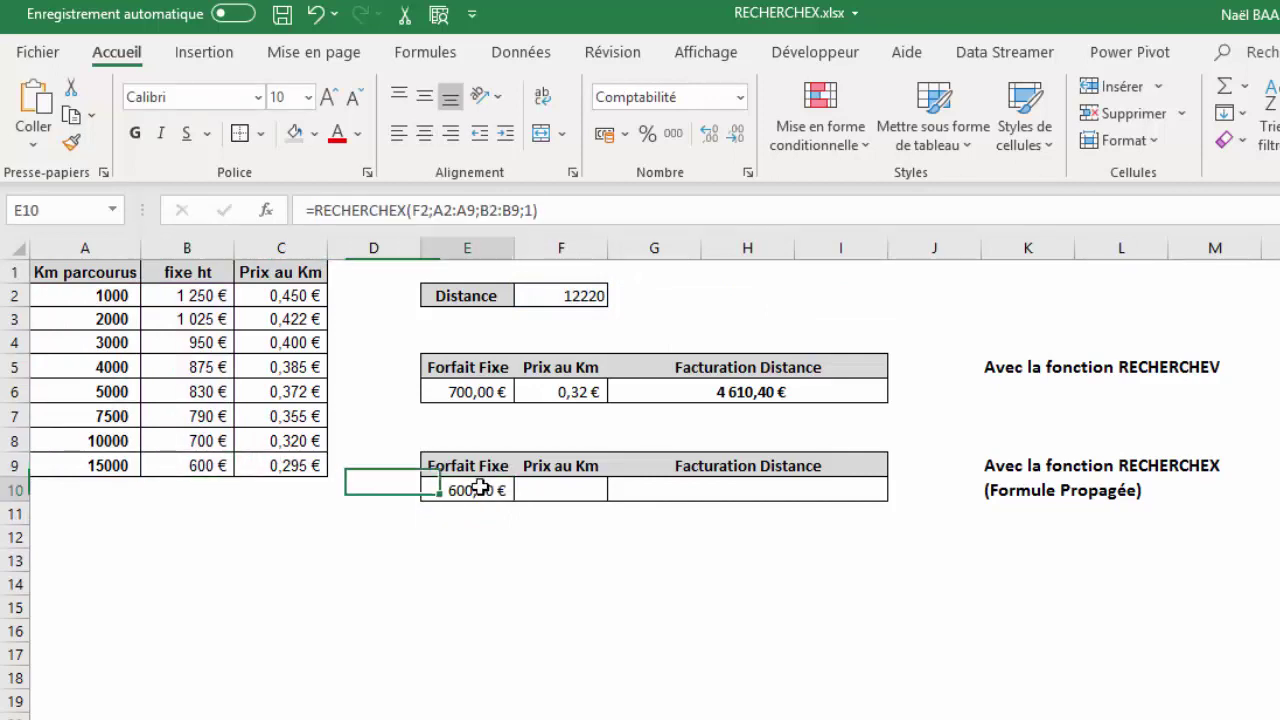
Set E10's match mode back to -1, fixing the mistyped -11, so it shows 700,00 €.
left_click(527, 210)
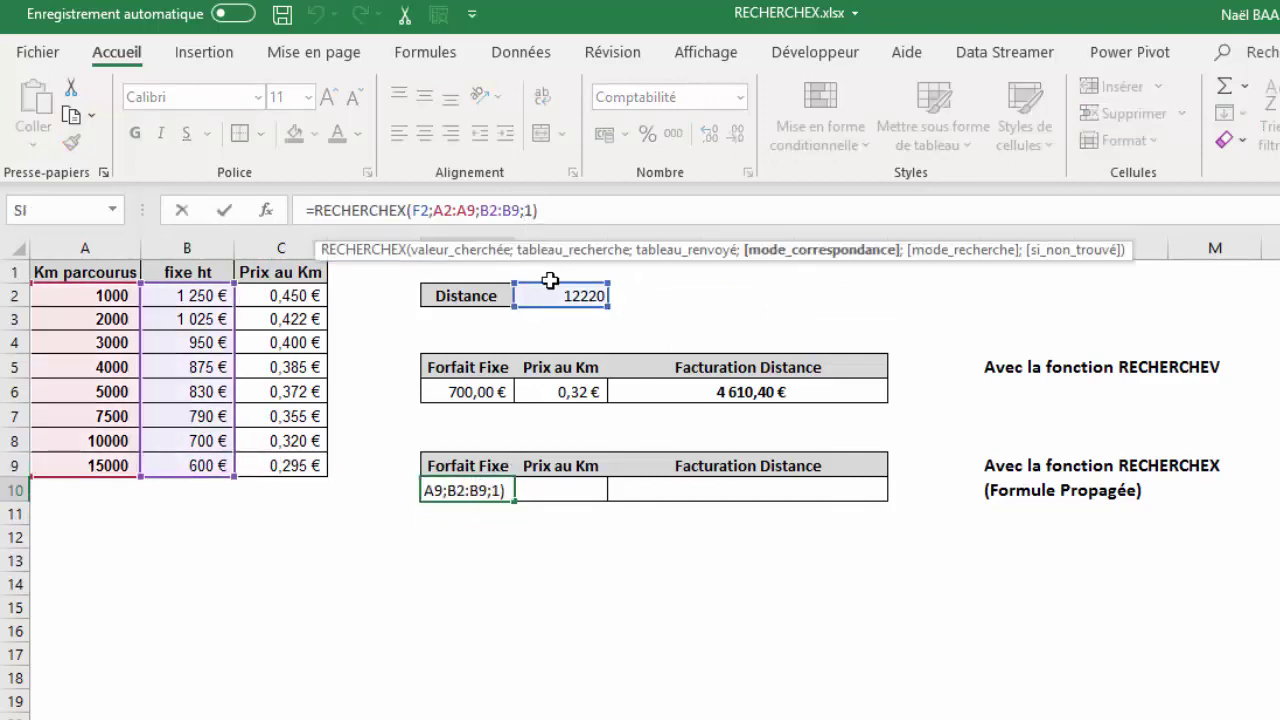
type("-1")
key("Return")
key("Up")
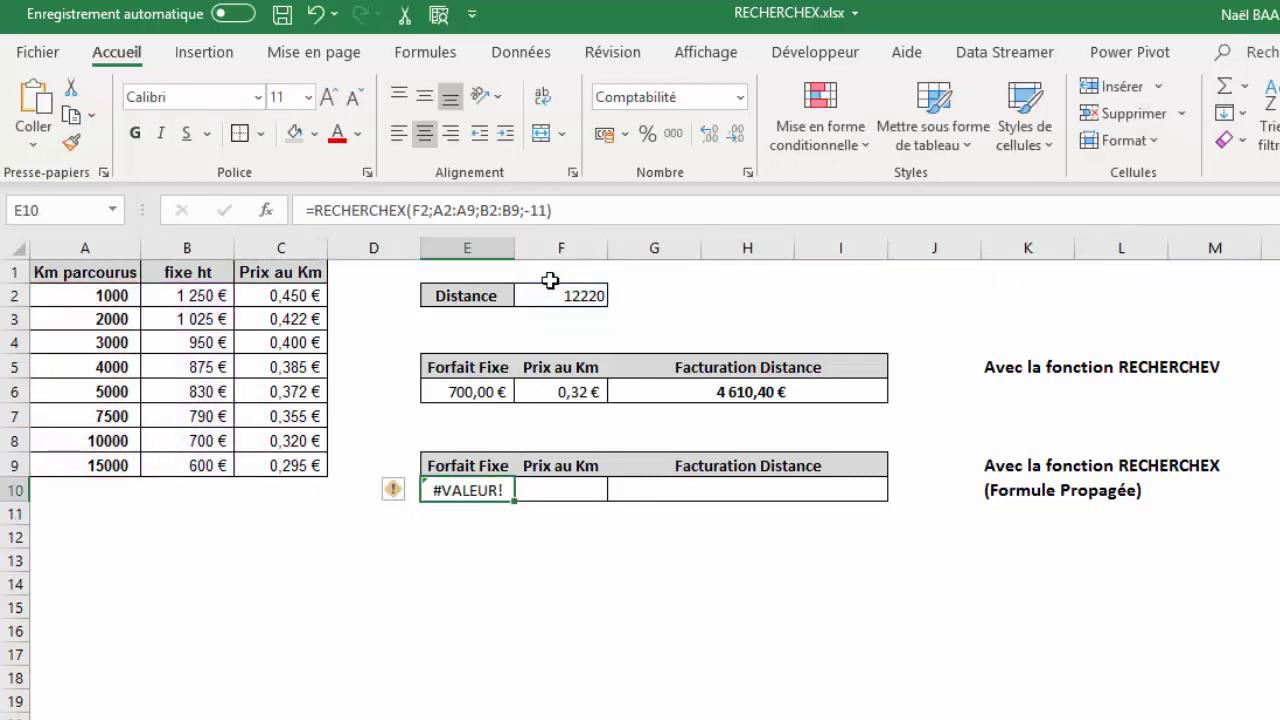
left_click(533, 212)
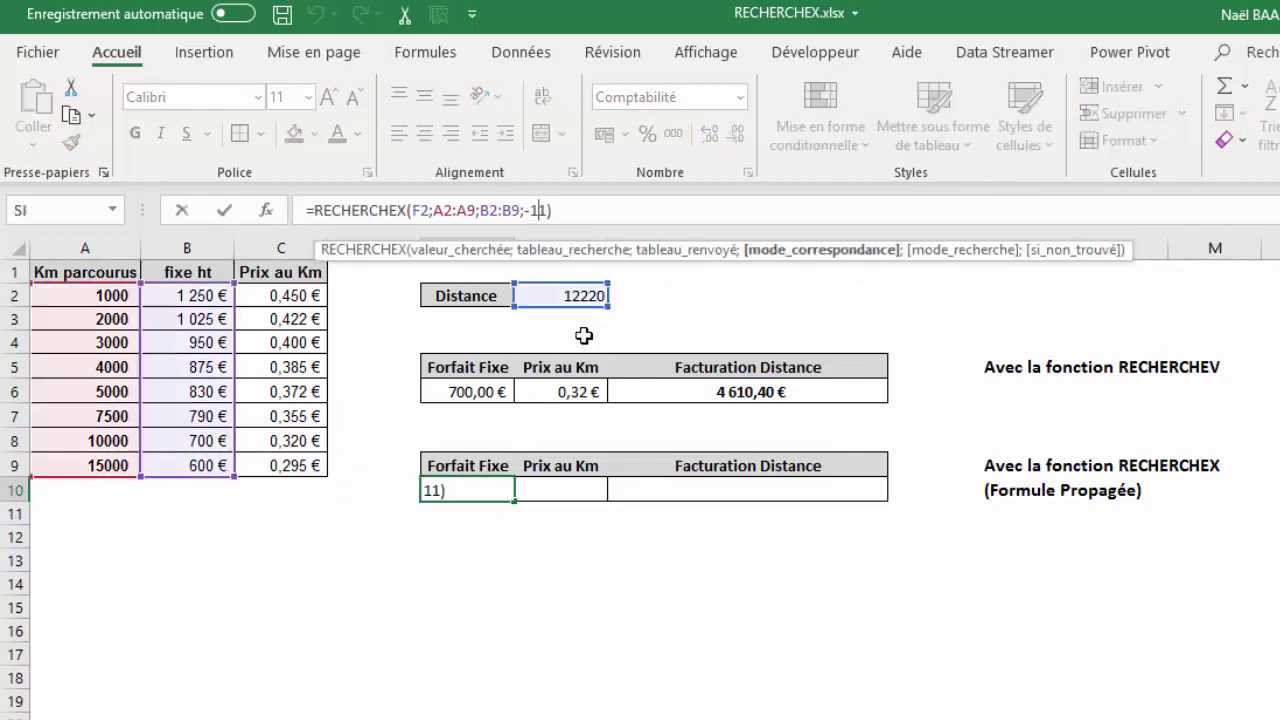
key("BackSpace")
key("Return")
key("Up")
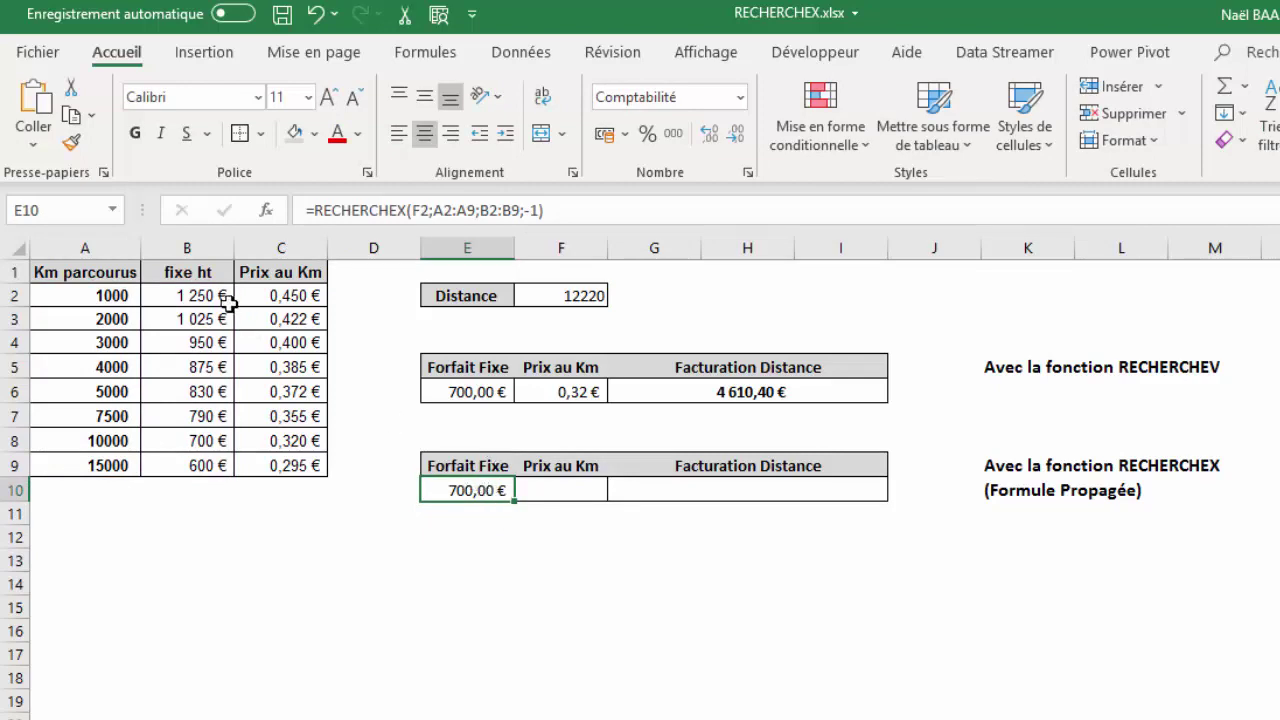
left_click(186, 243)
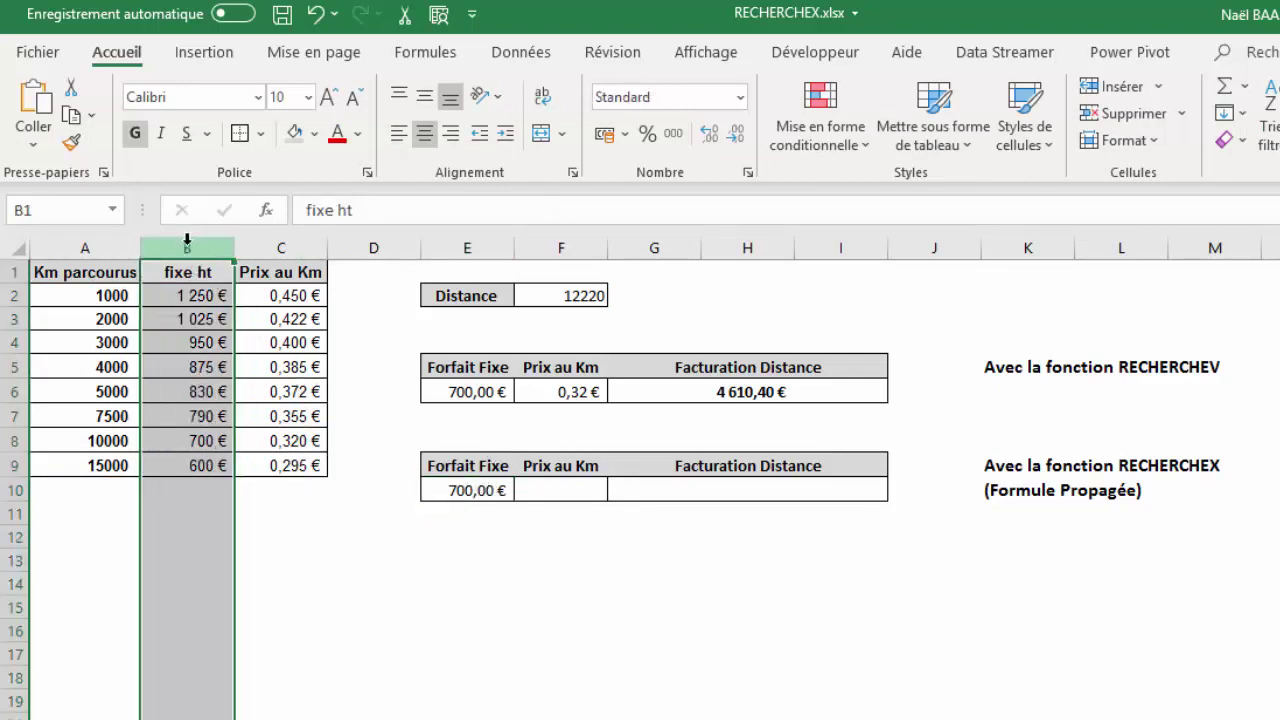
right_click(184, 240)
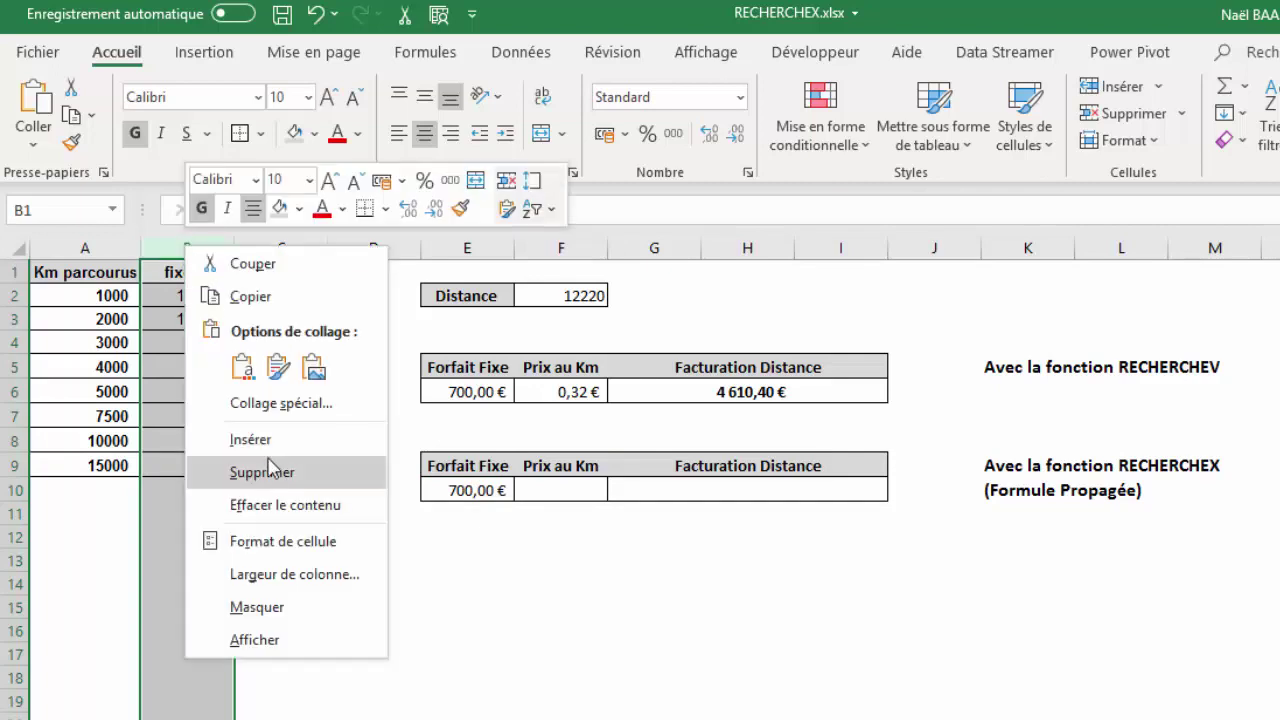
key("Escape")
key("ctrl+plus")
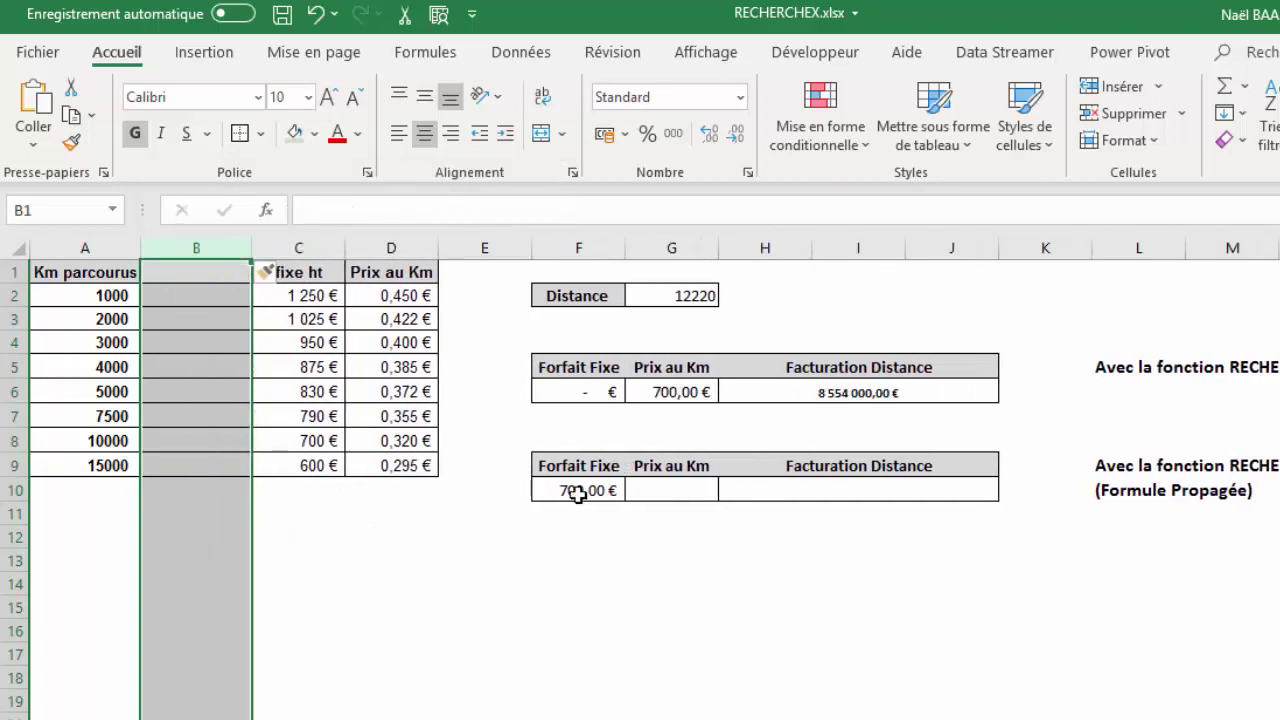
left_click(577, 490)
left_click(588, 393)
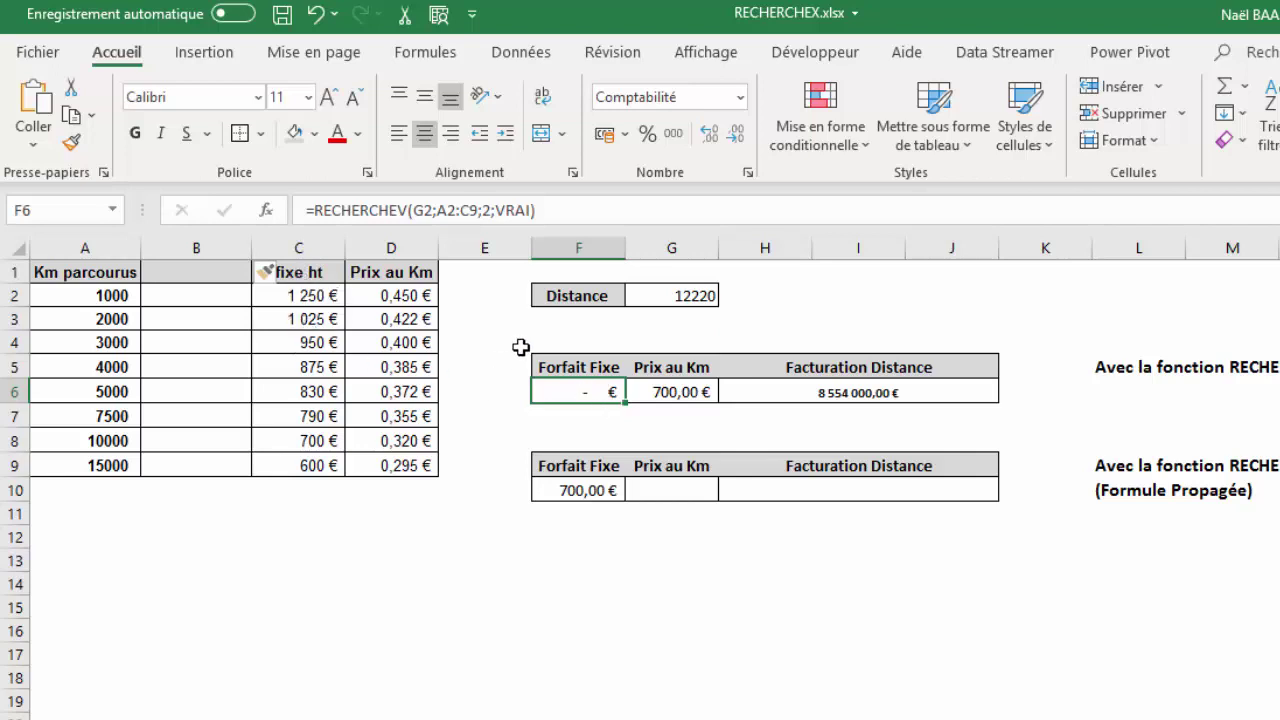
left_click(578, 491)
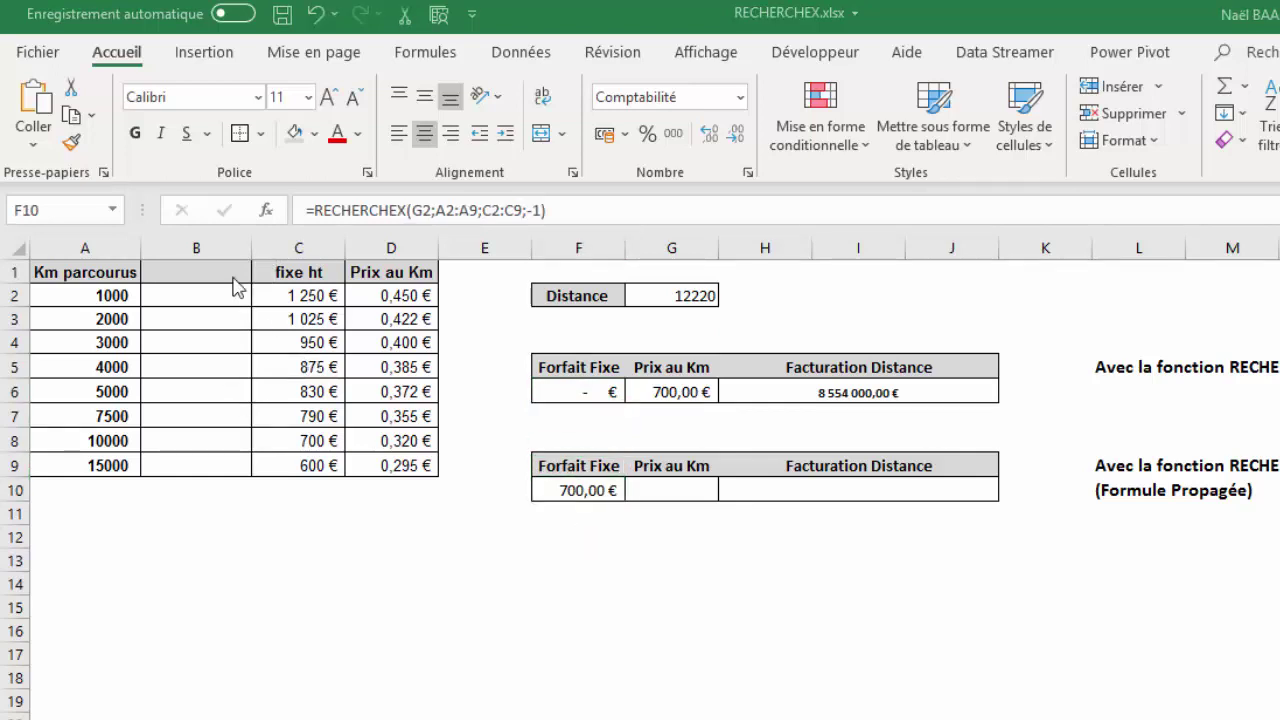
left_click(201, 237)
left_click(201, 237)
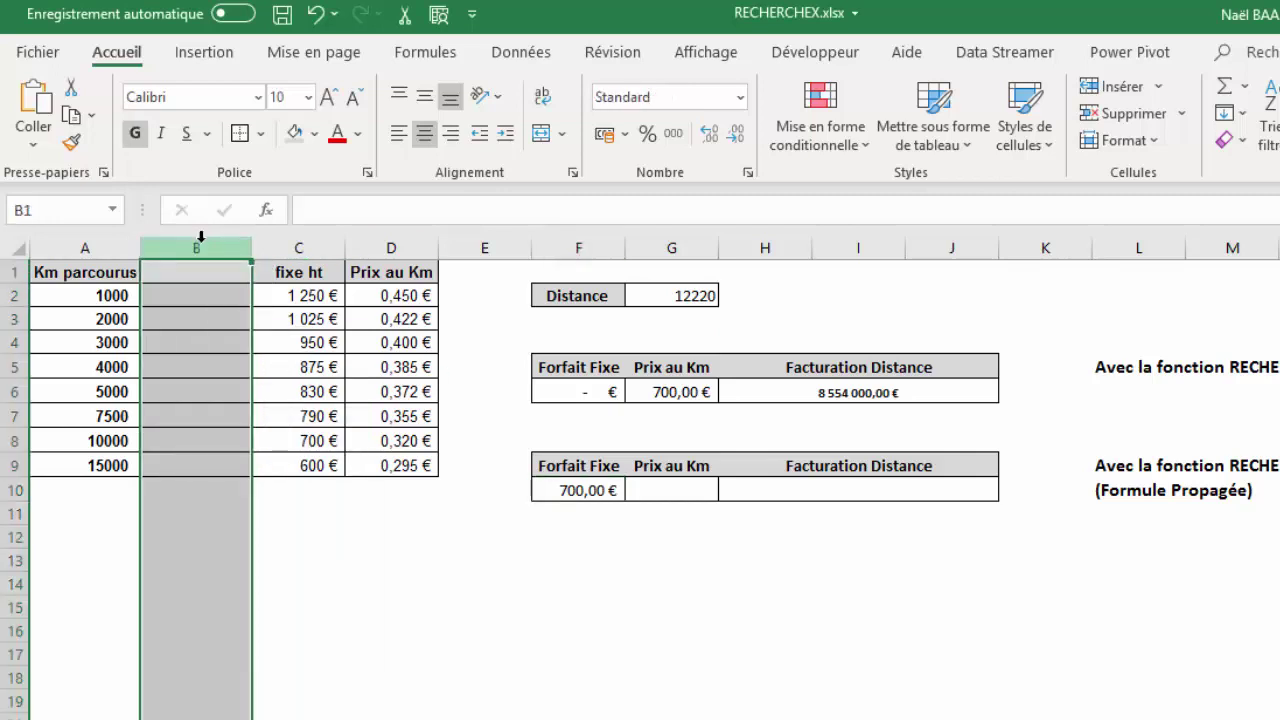
right_click(201, 240)
left_click(266, 470)
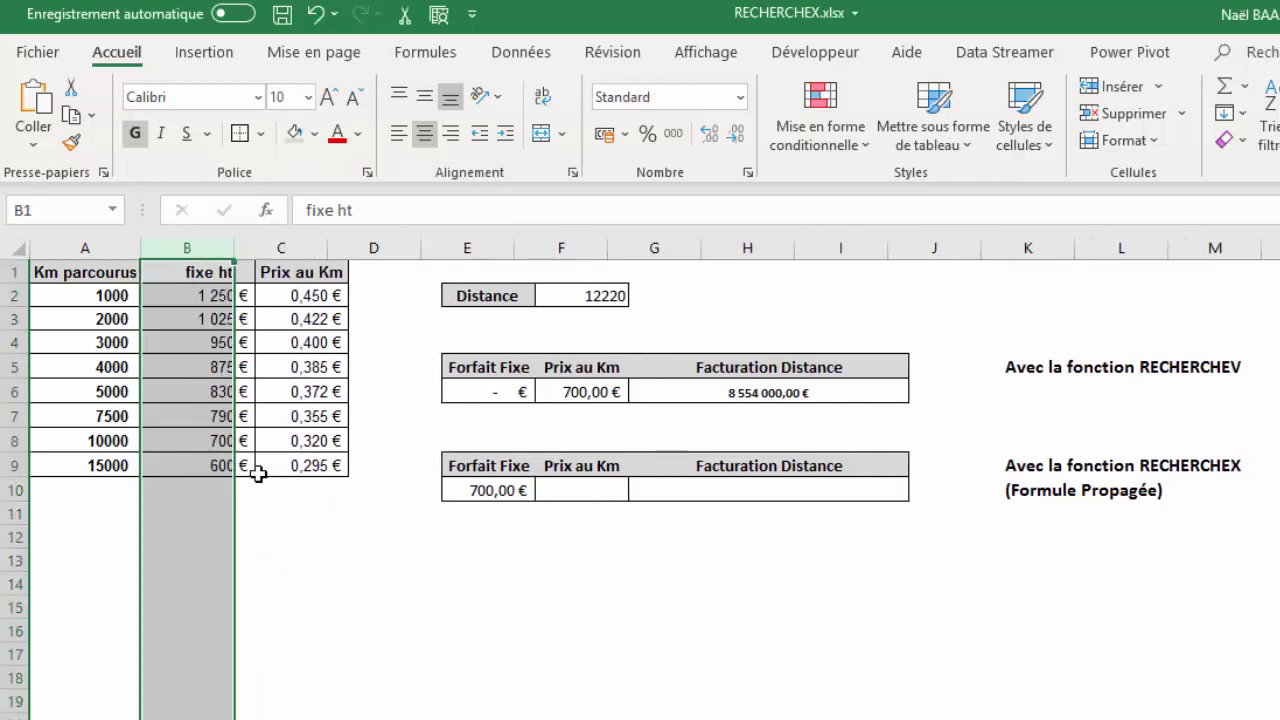
Check the 790 € fee in B7 and clear the formula in E10.
left_click(183, 418)
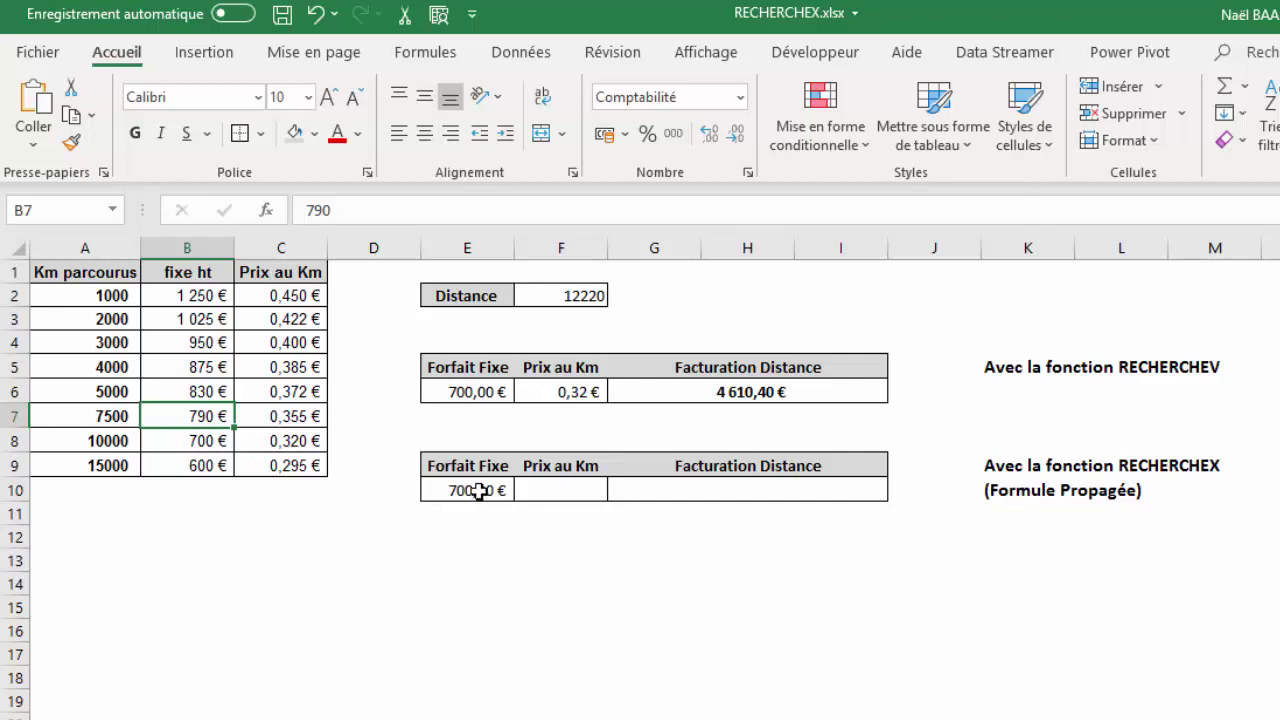
left_click(480, 490)
key("Delete")
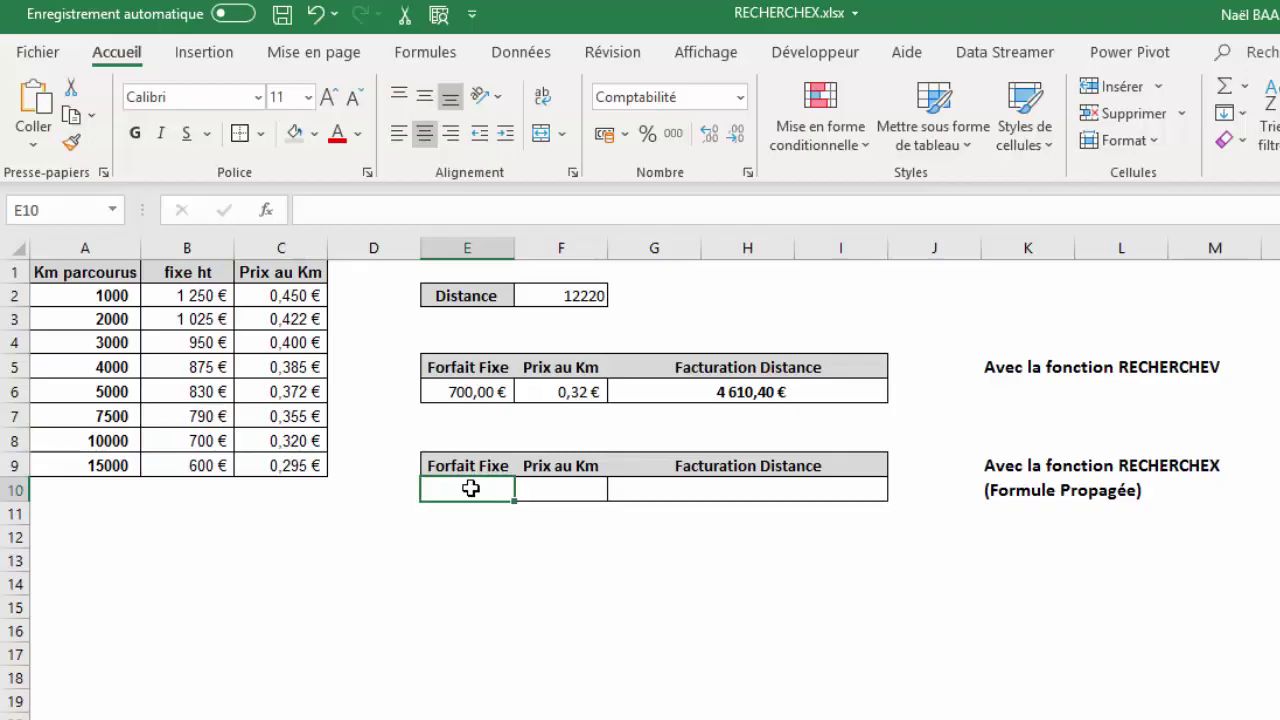
Start a new RECHERCHEX in E10 with the distance F2 as lookup value.
type("=")
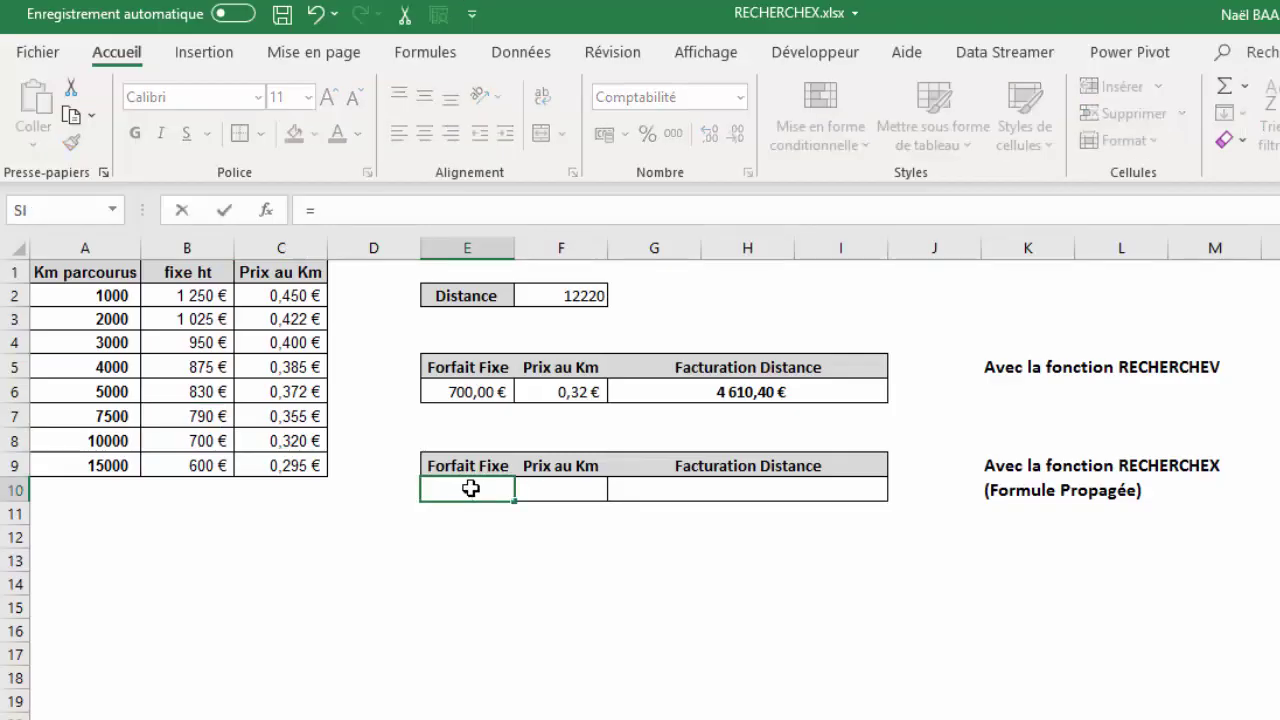
type("recehr")
key("BackSpace")
key("BackSpace")
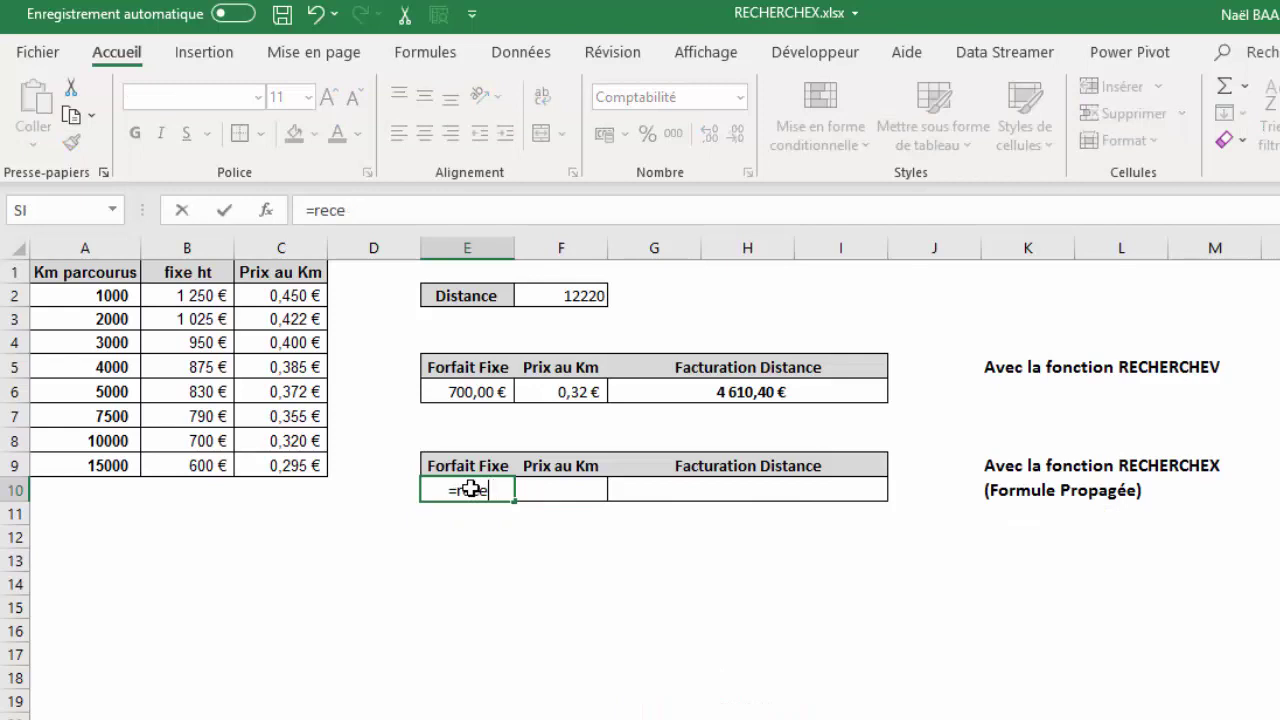
key("BackSpace")
type("ch")
key("BackSpace")
key("BackSpace")
type("h")
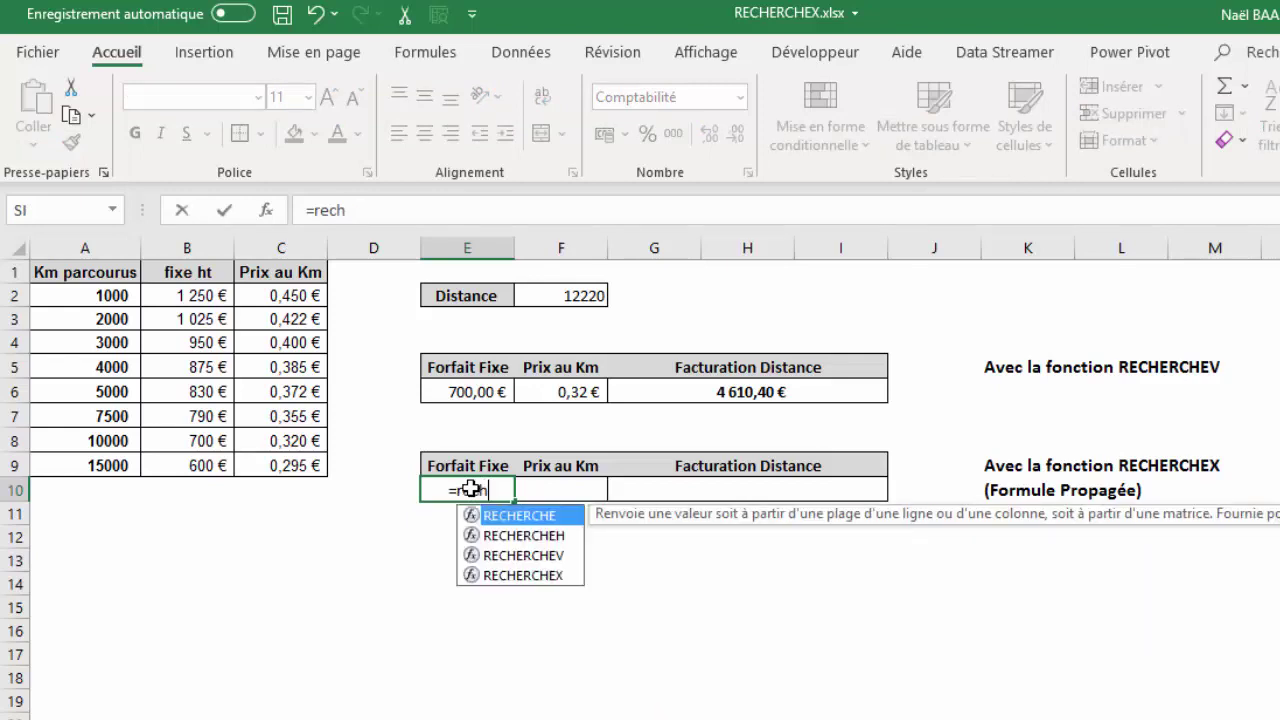
double_click(541, 576)
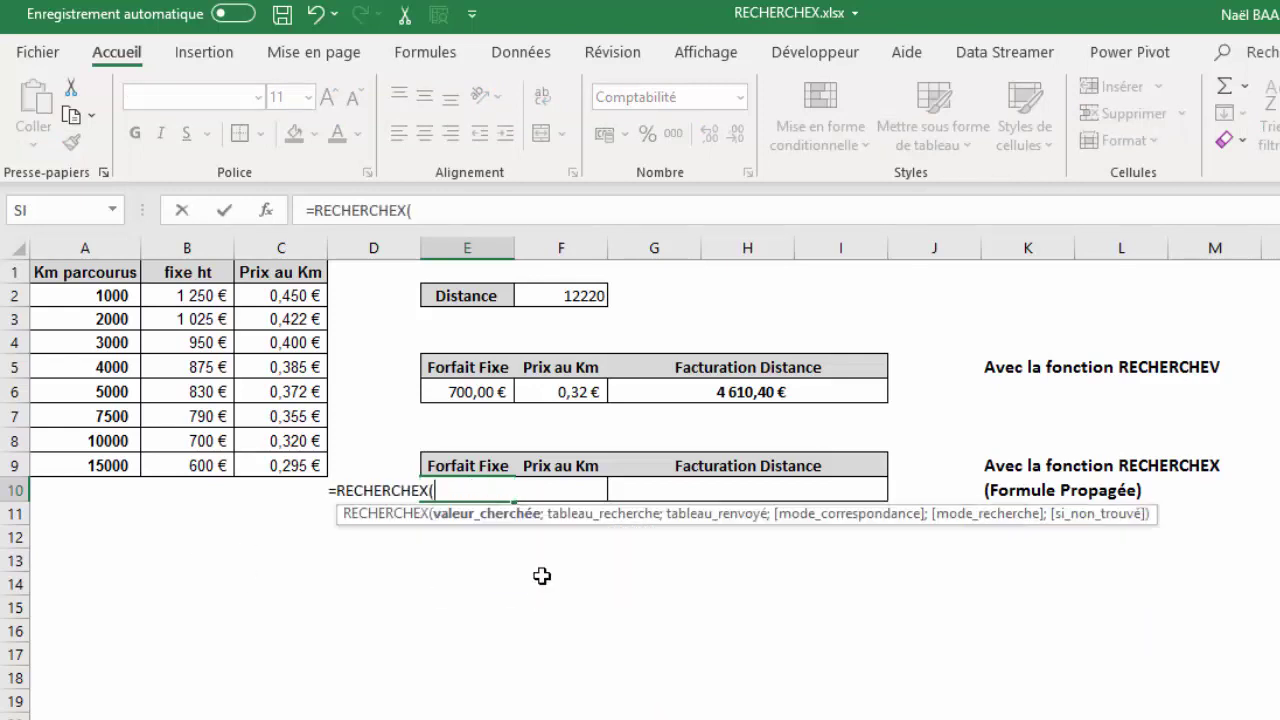
left_click(571, 296)
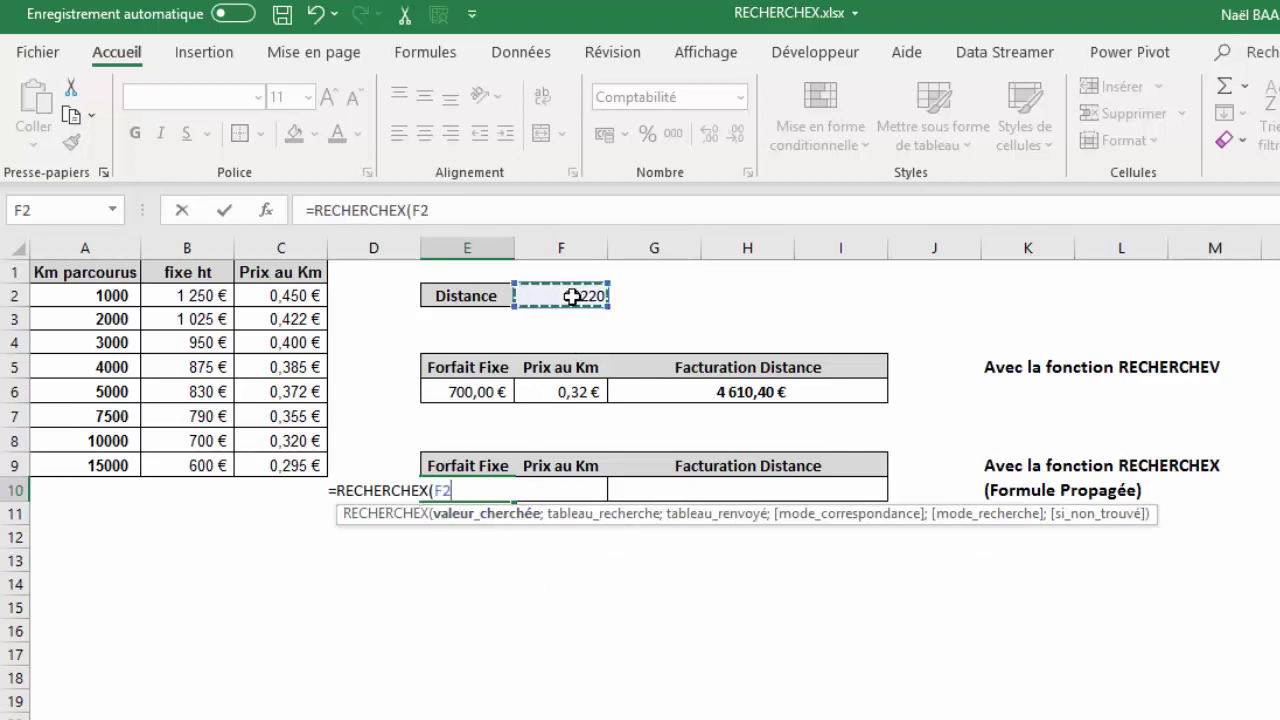
type(";")
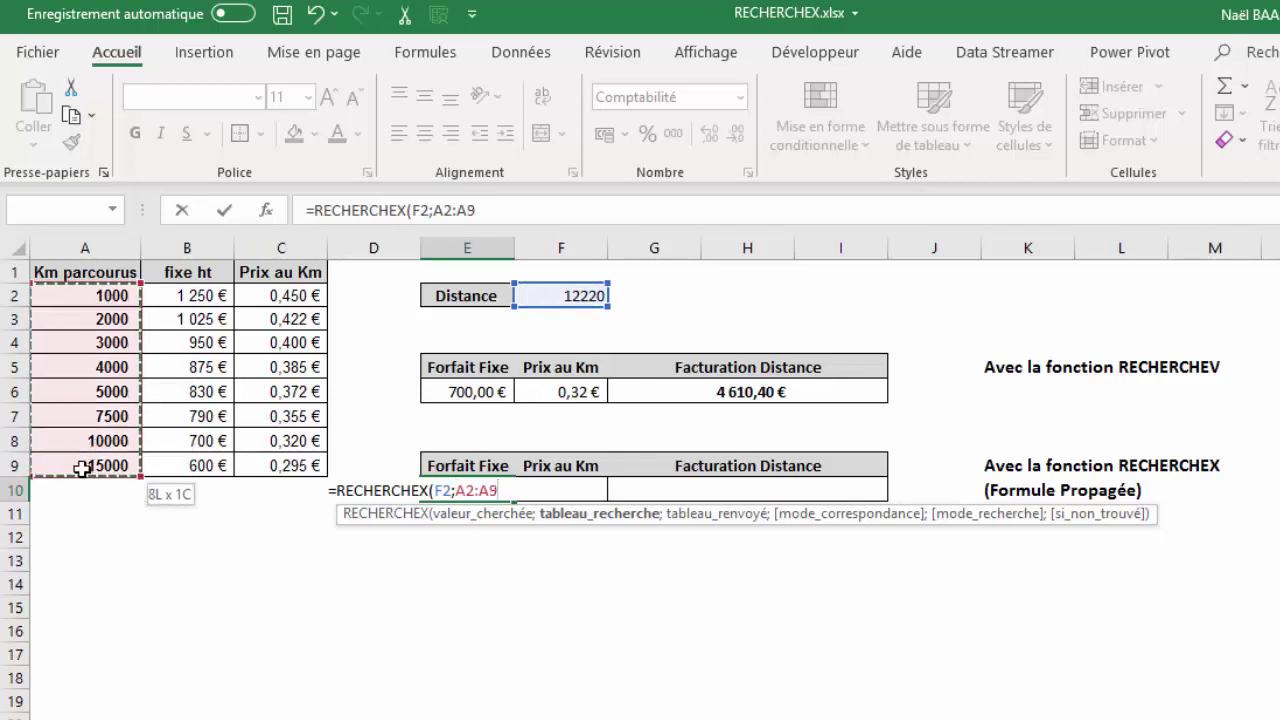
Finish with lookup A2:A9, return B2:C9 and match mode -1, spilling 700,00 € and 0,32 €.
left_click_drag(90, 388, 86, 472)
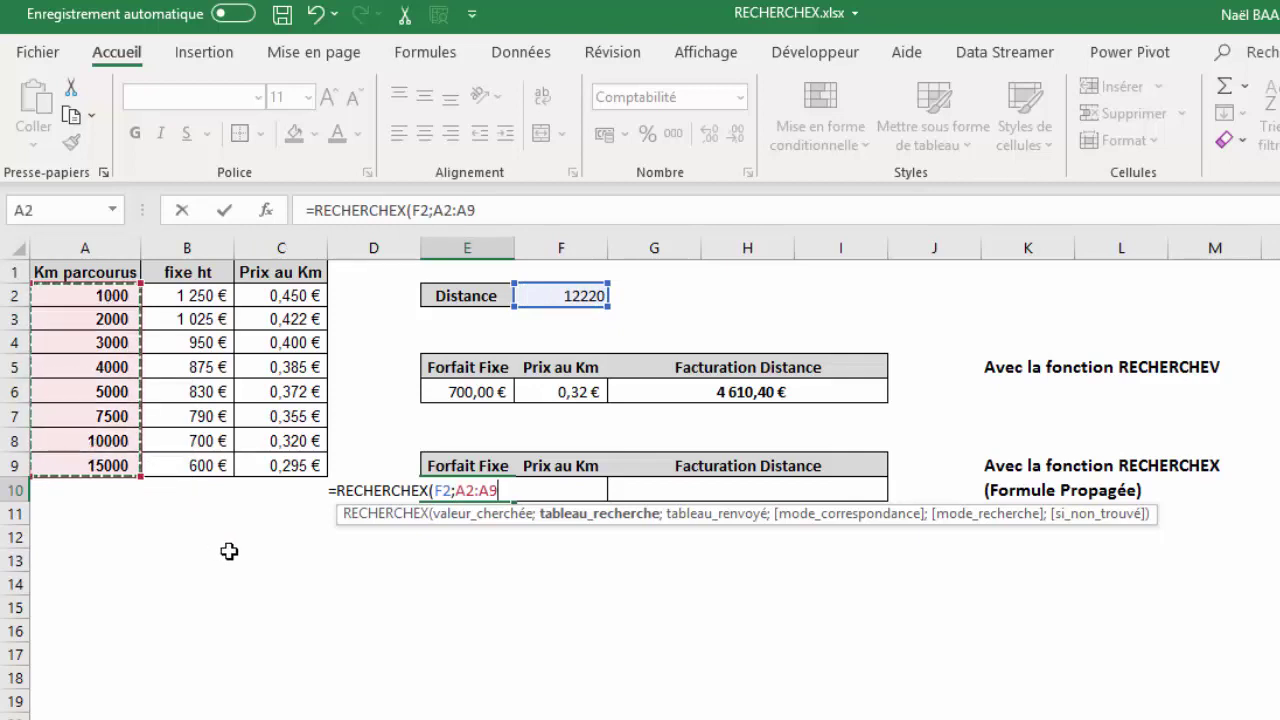
type(";")
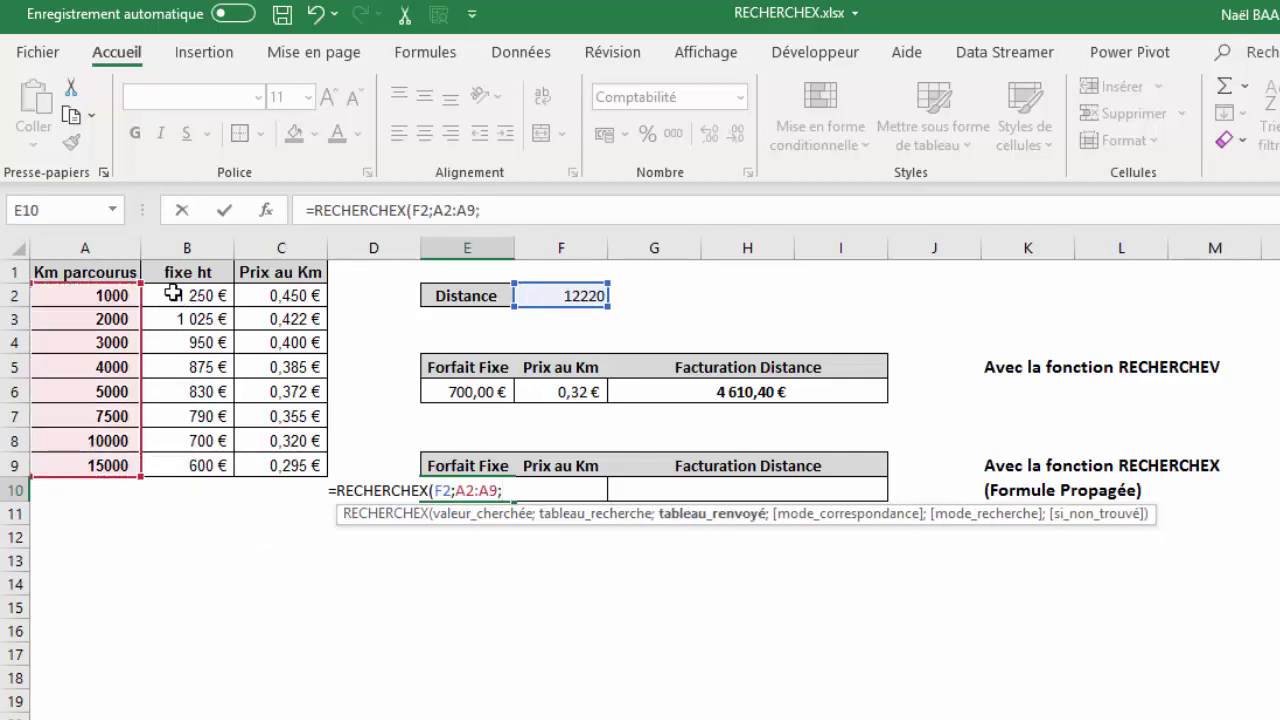
left_click_drag(180, 294, 280, 463)
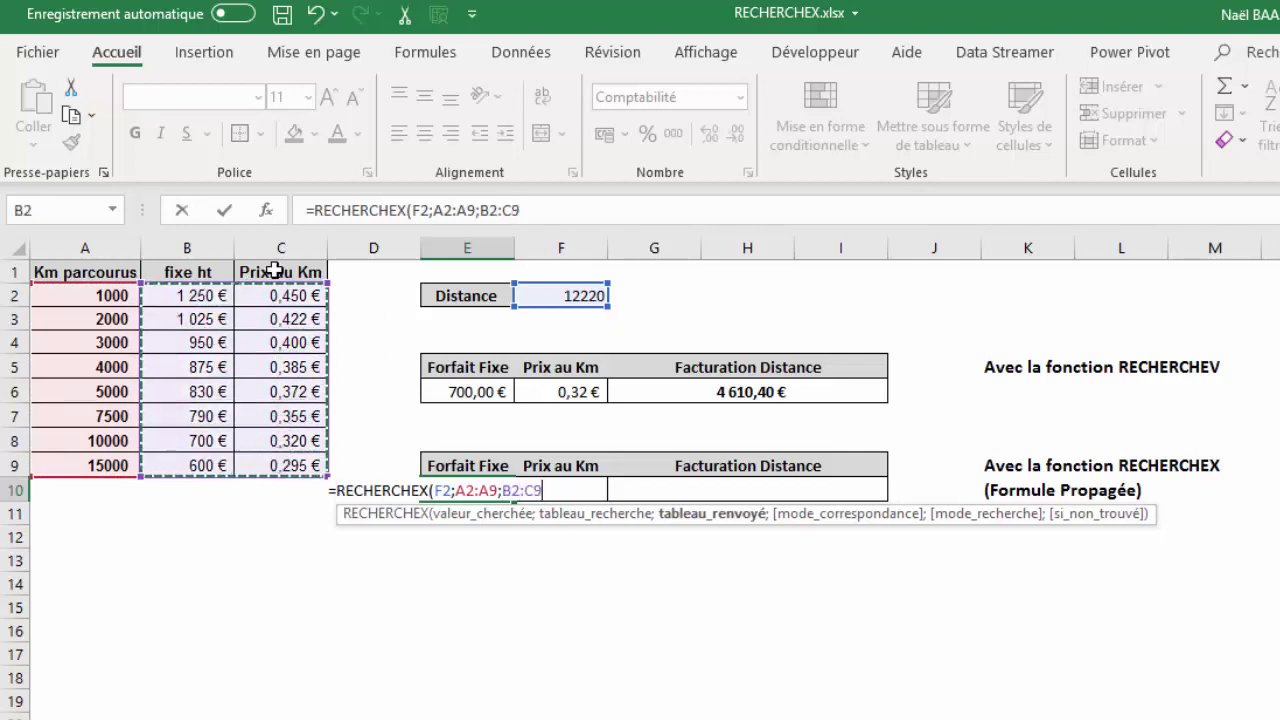
type(";")
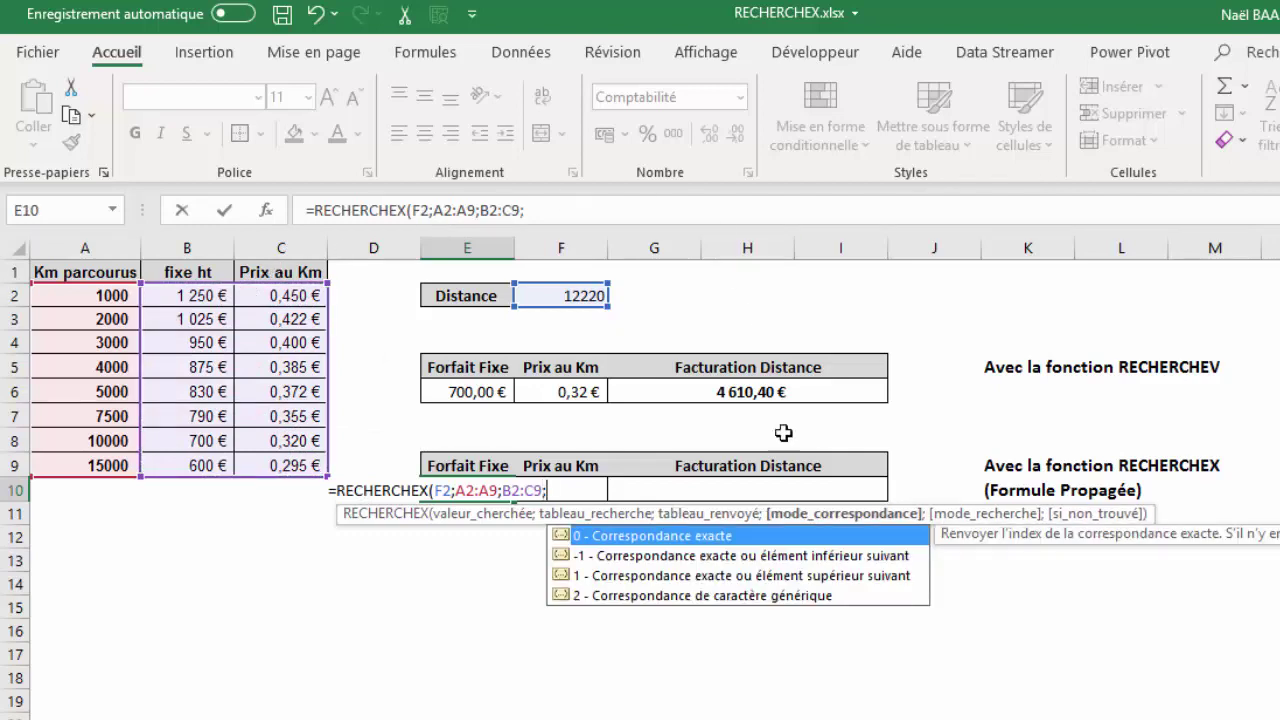
double_click(740, 558)
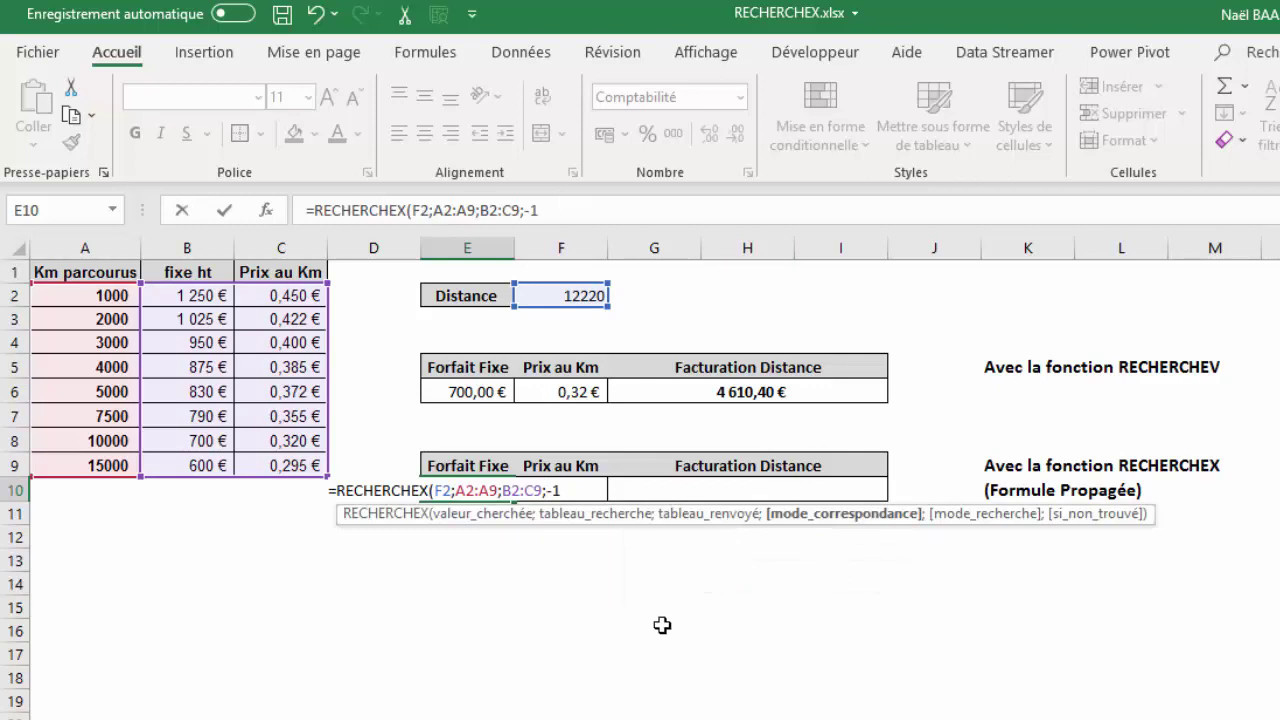
type(")")
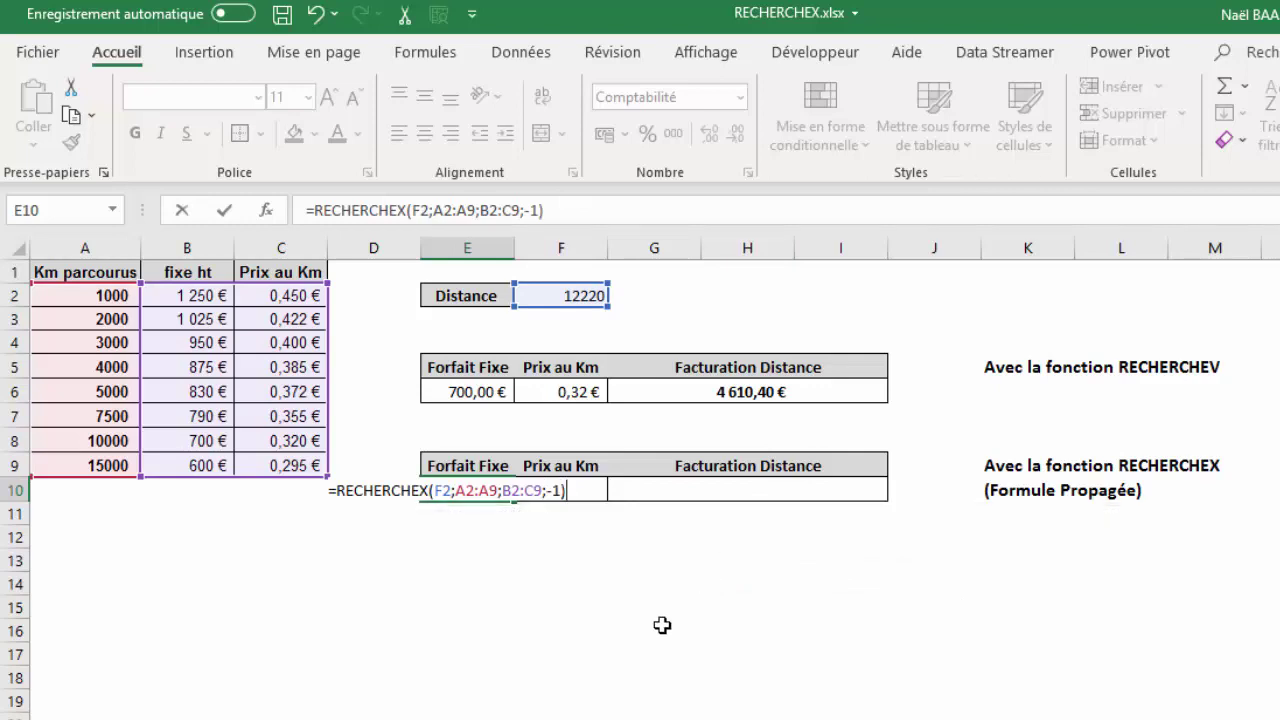
key("Return")
key("Up")
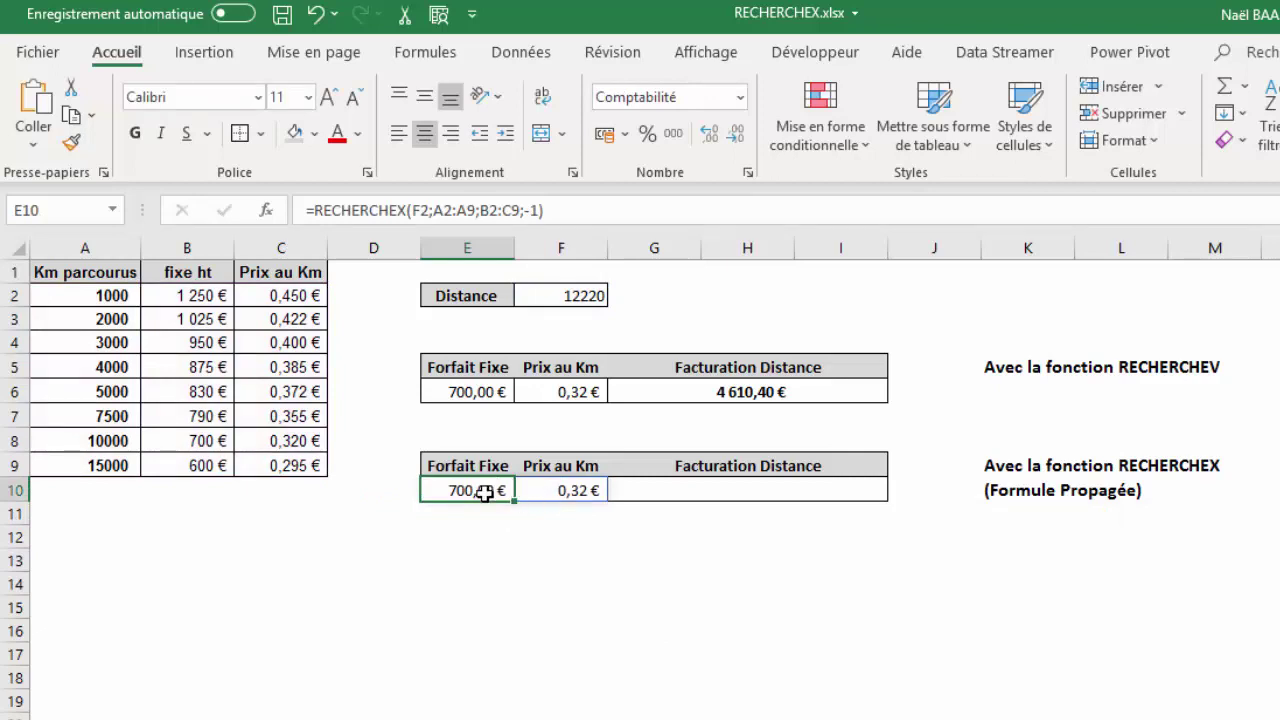
left_click(556, 490)
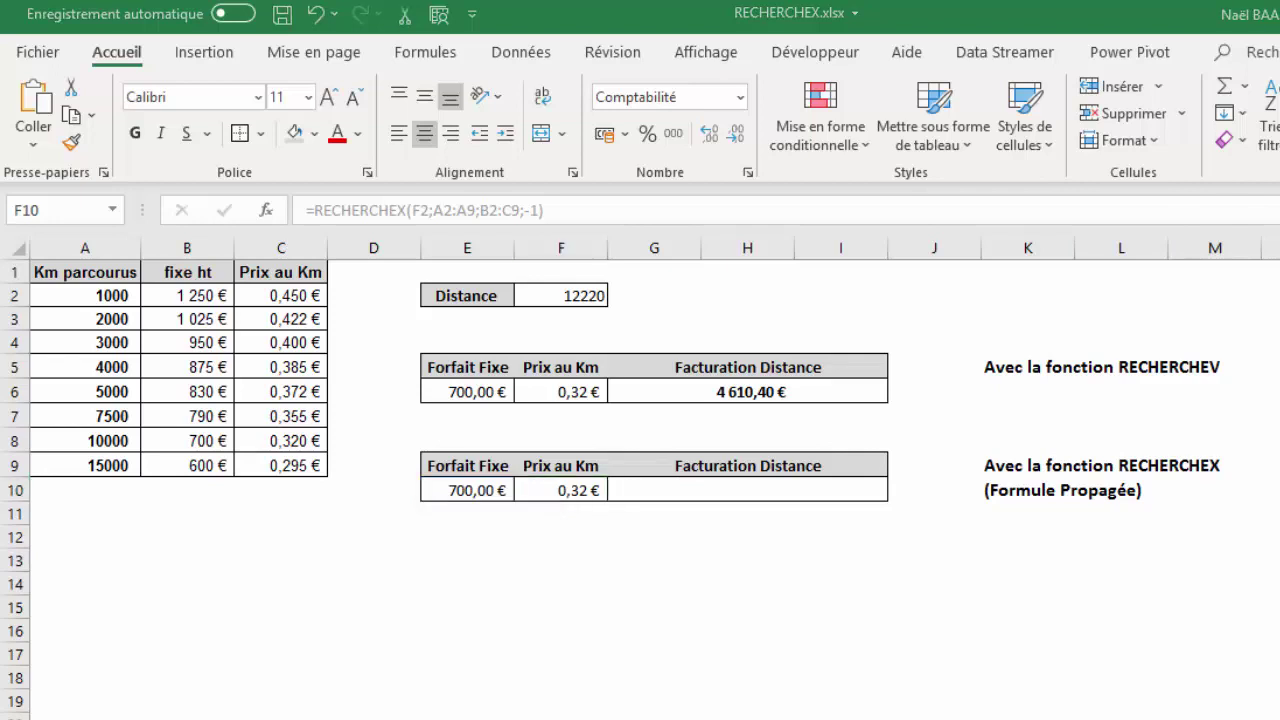
left_click(176, 296)
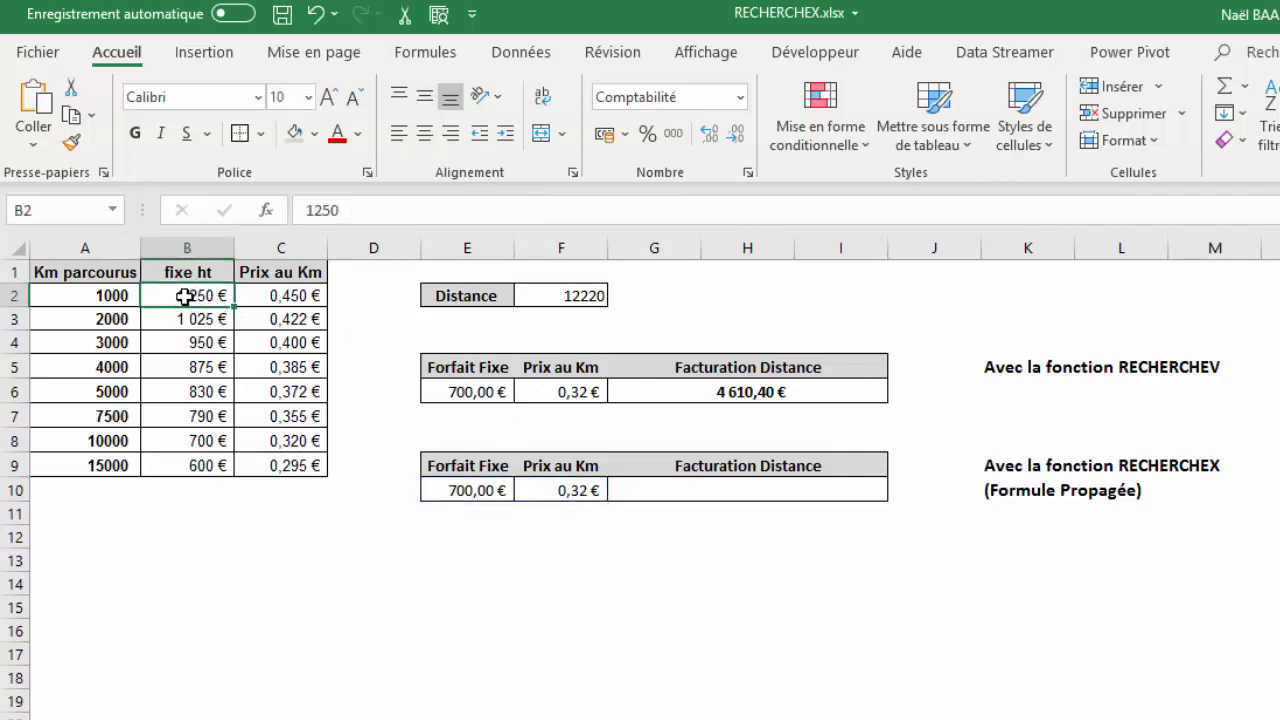
left_click(108, 296)
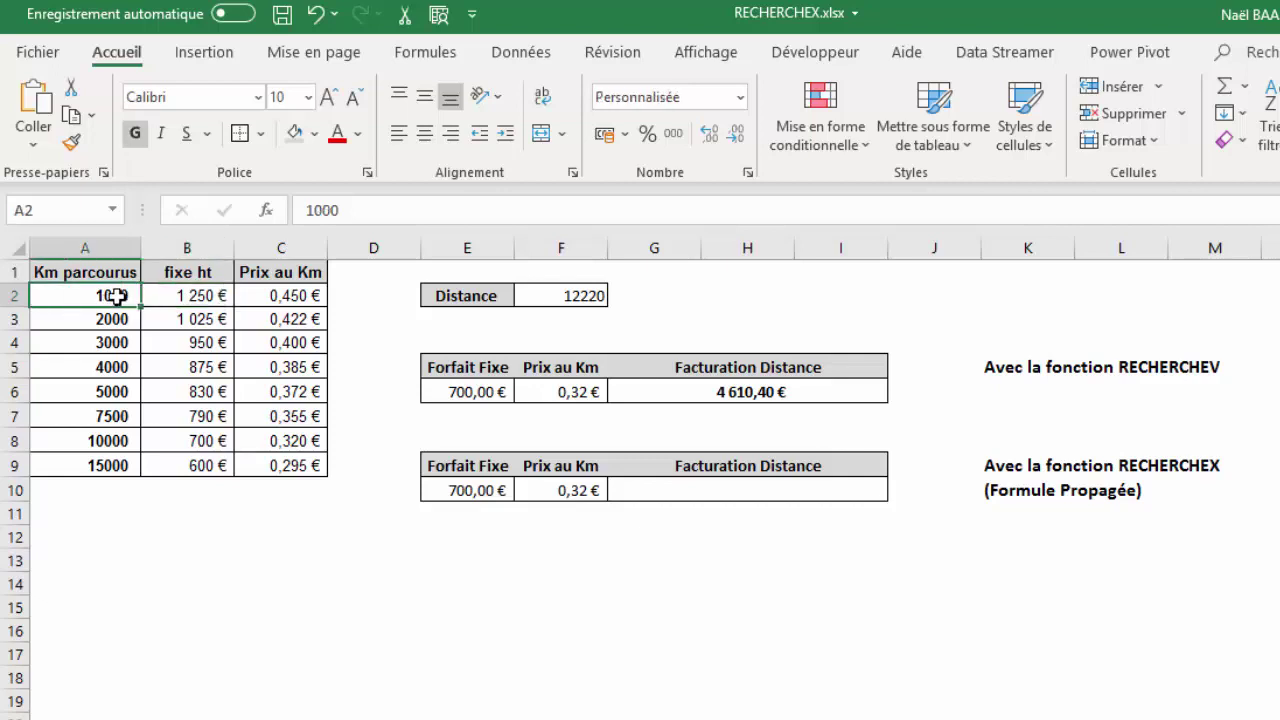
left_click_drag(141, 296, 204, 295)
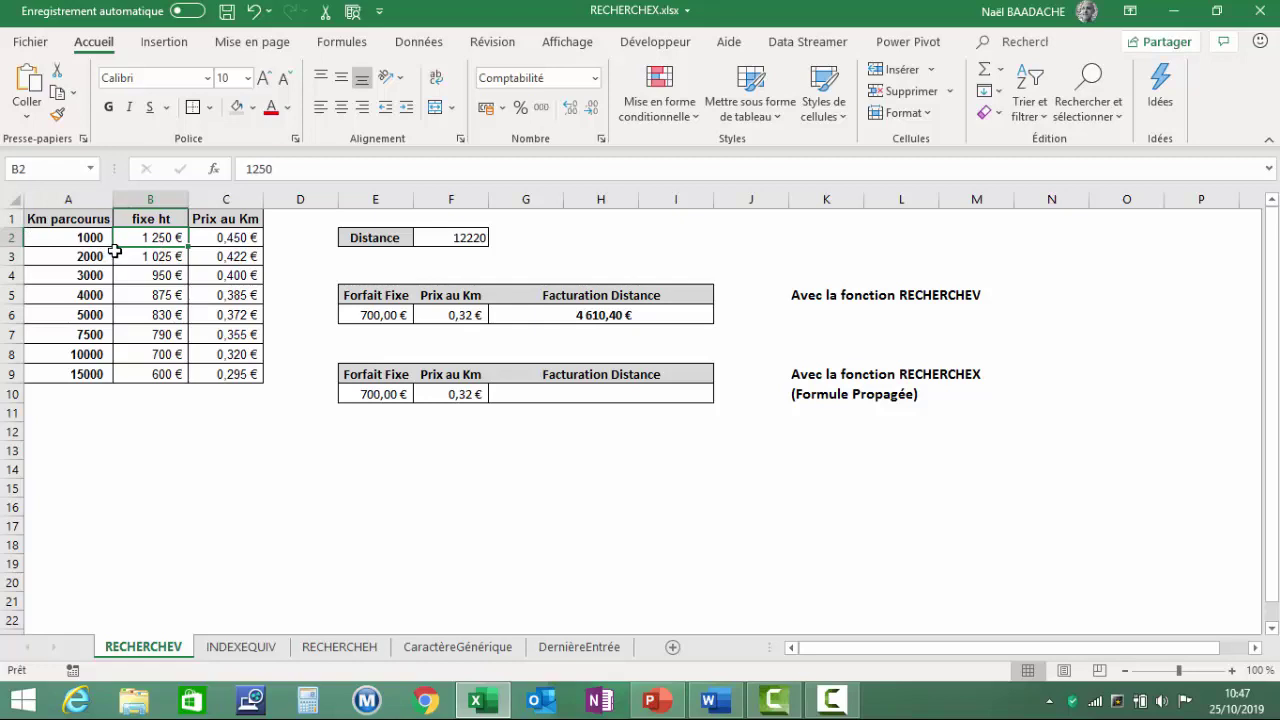
Switch to the INDEXEQUIV sheet and select its Km parcourus column.
left_click(154, 201)
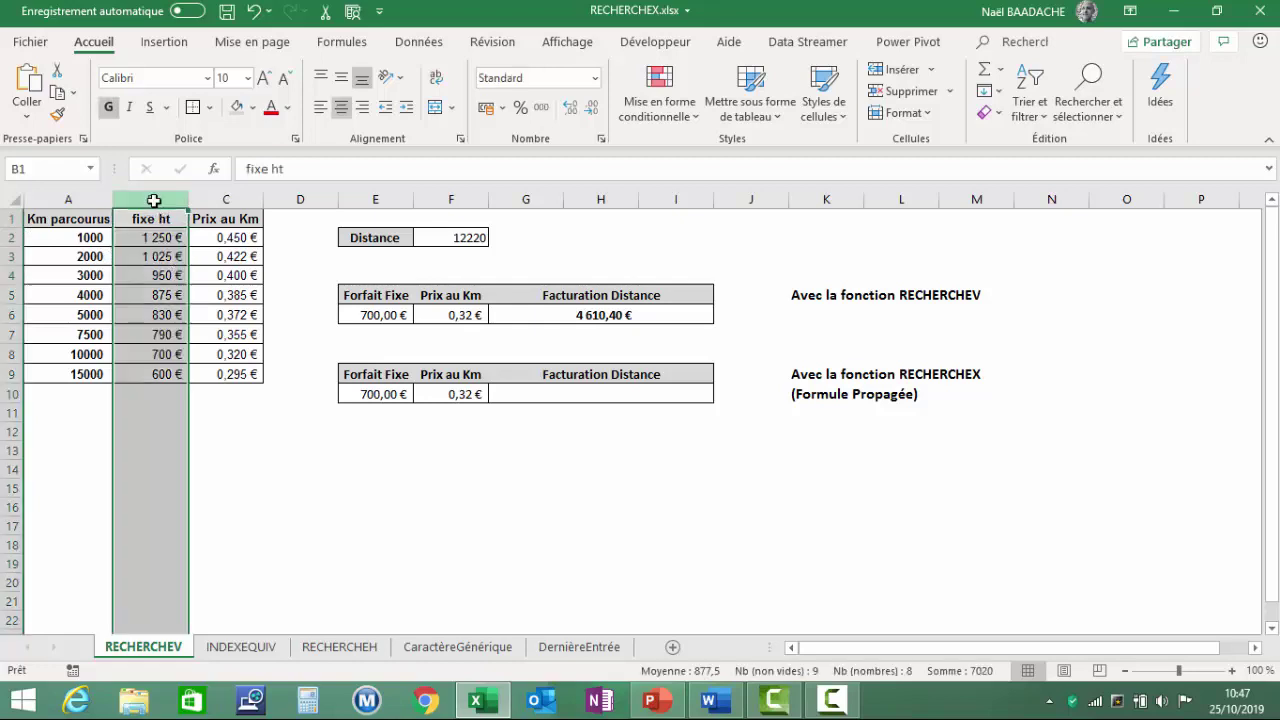
left_click(146, 318)
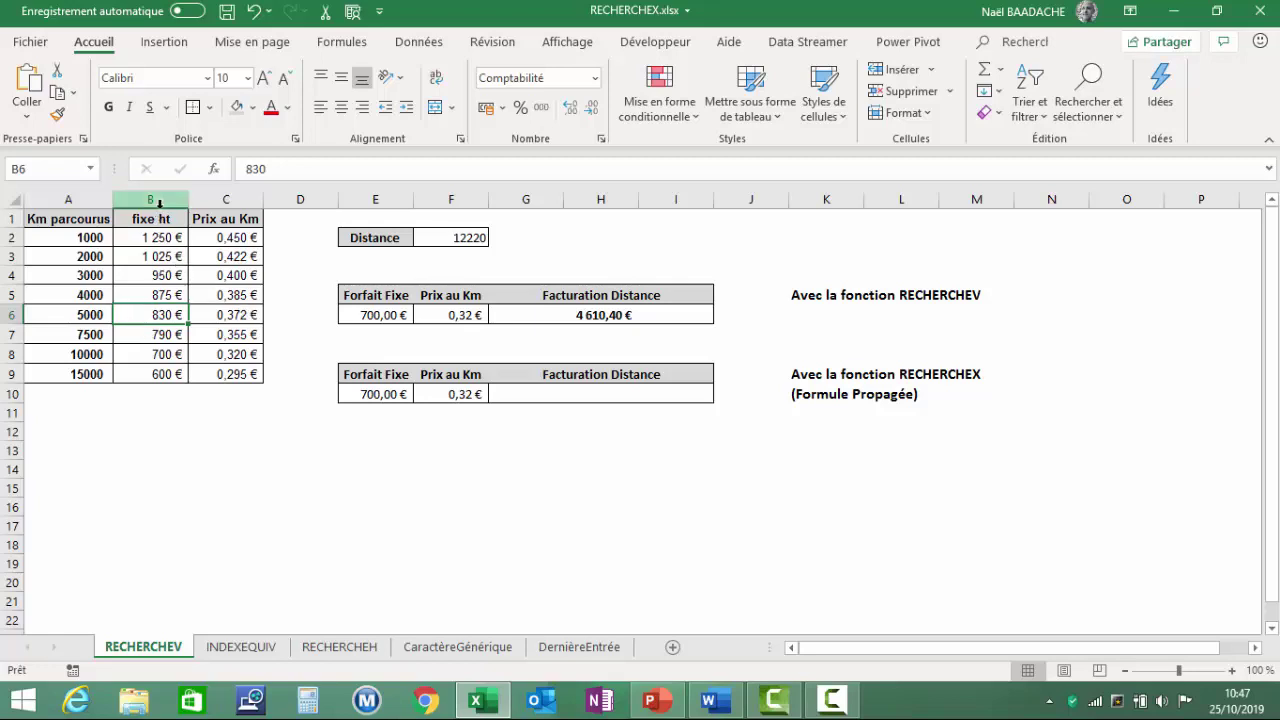
left_click(249, 655)
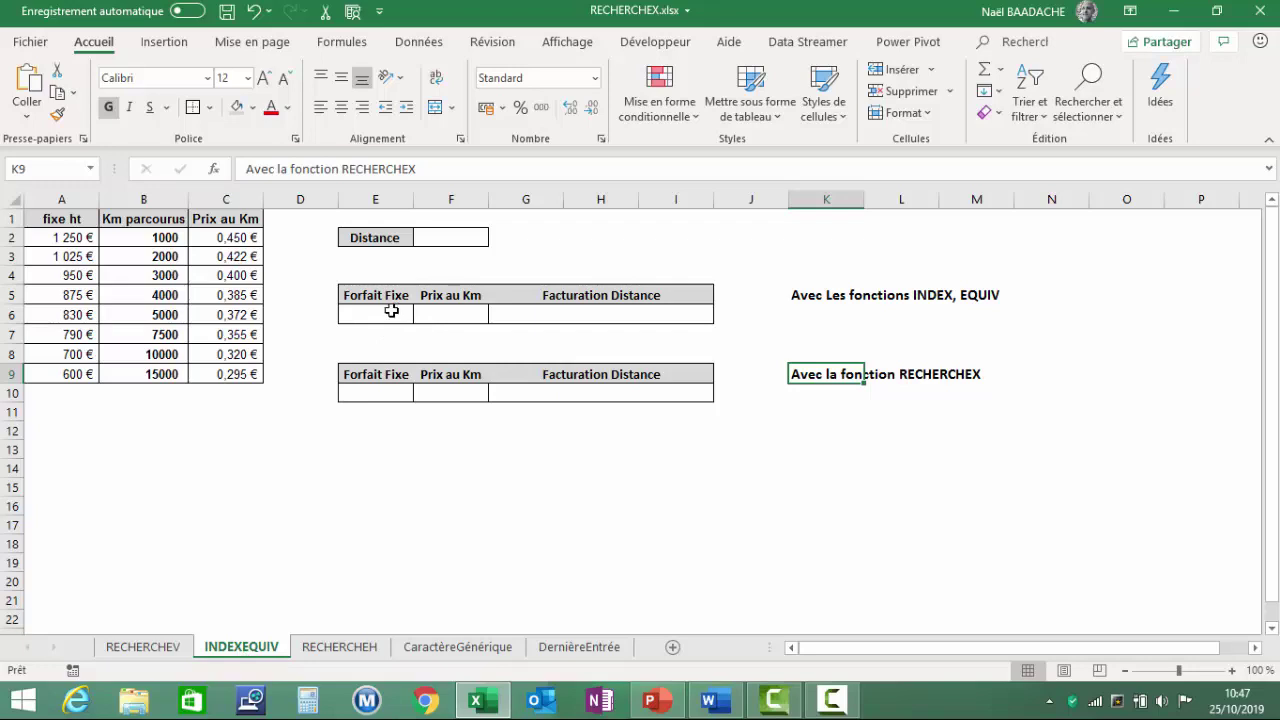
key("ctrl+space")
left_click(158, 275)
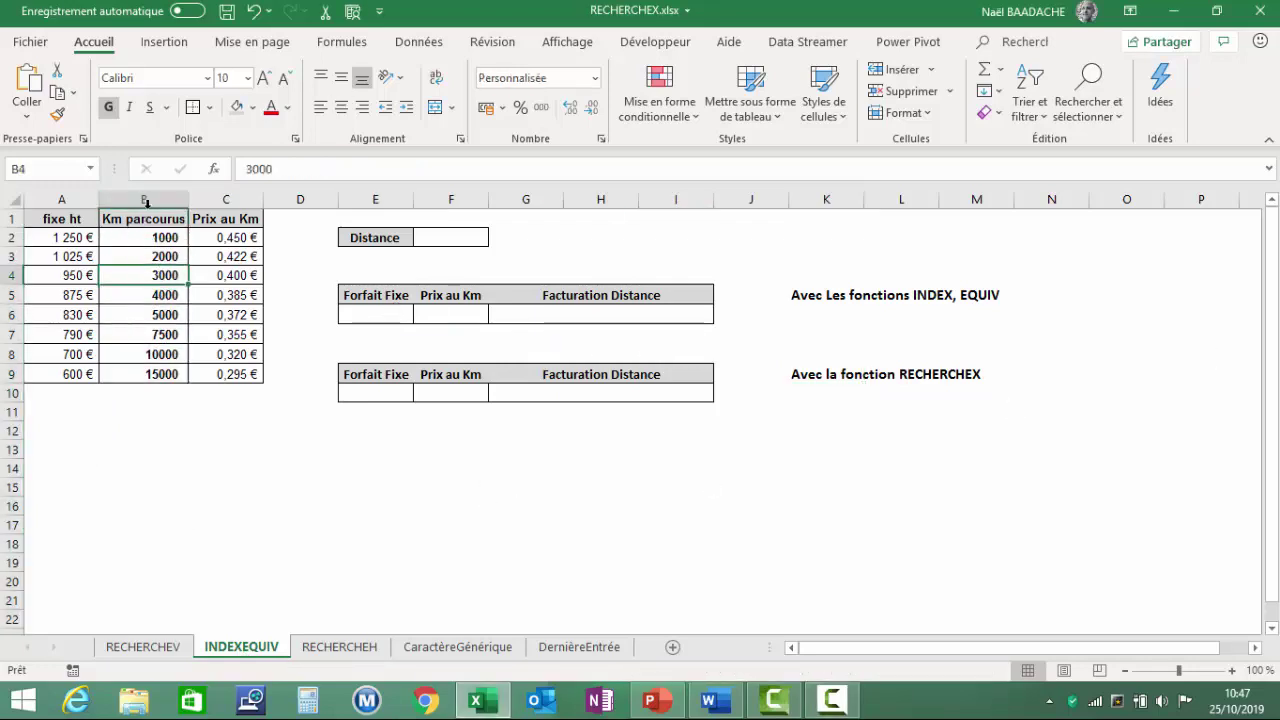
Compare Km parcourus with the RECHERCHEV sheet, then return to INDEXEQUIV cell E6.
left_click(143, 648)
left_click(66, 199)
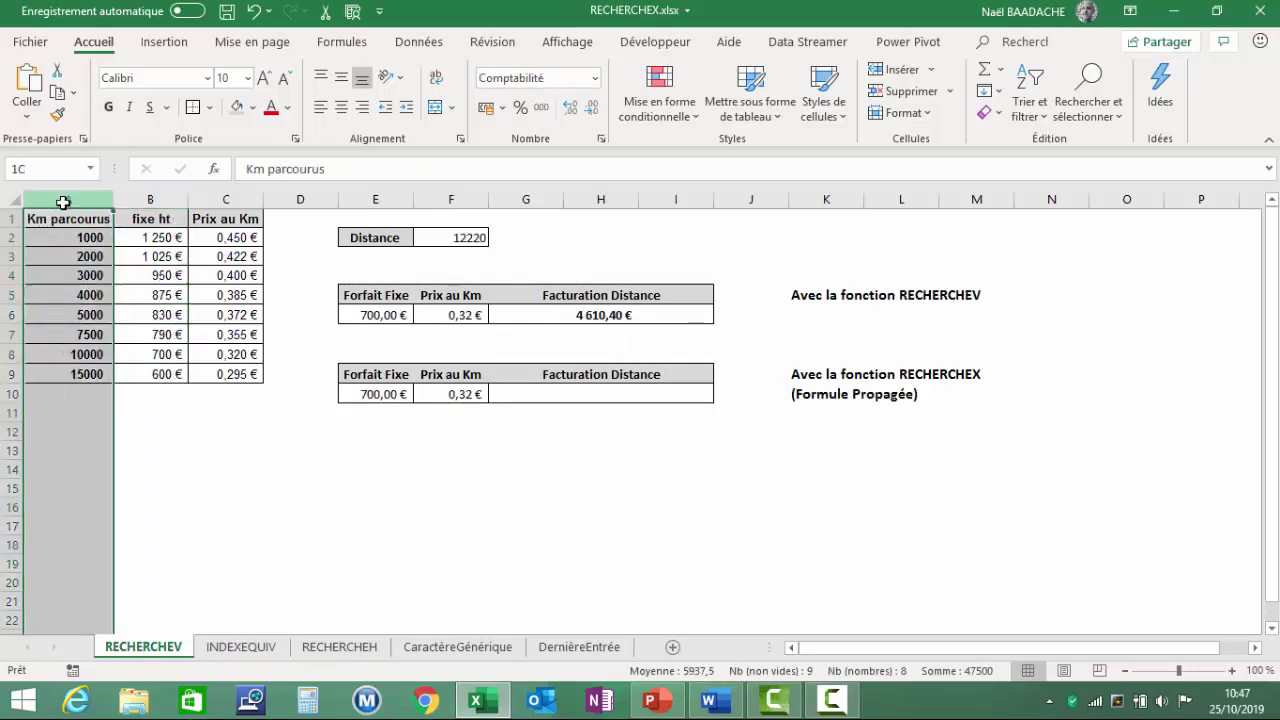
left_click(235, 648)
left_click(143, 199)
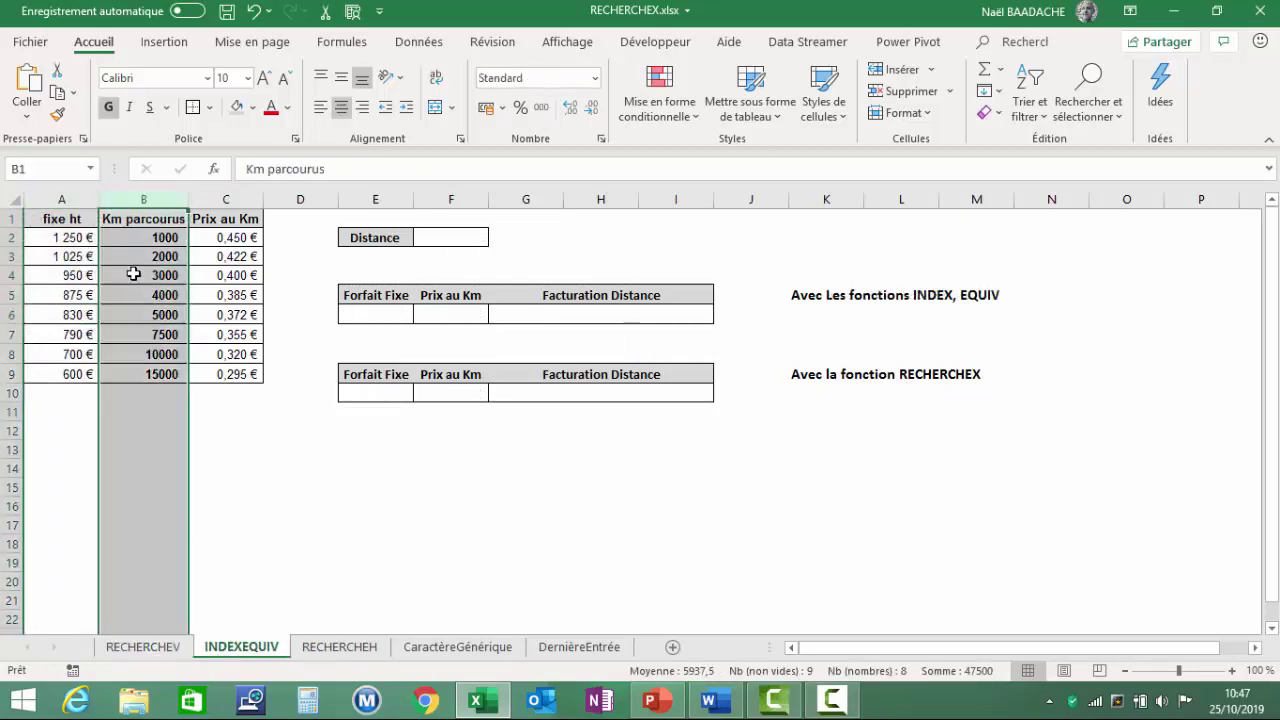
left_click(150, 275)
left_click(360, 316)
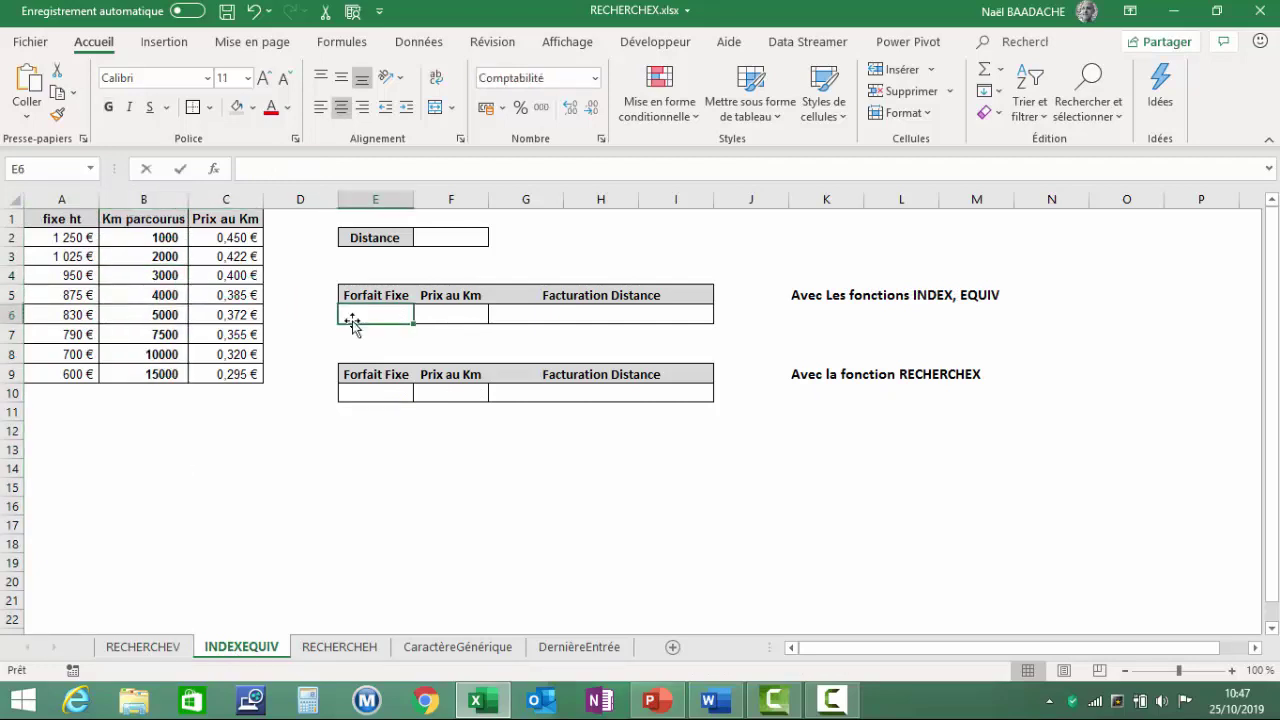
Type =INDEX(A2:B9;EQUIV(F2;B2:B9;1) in E6, with match type 1 for largest value less or equal.
type("=index")
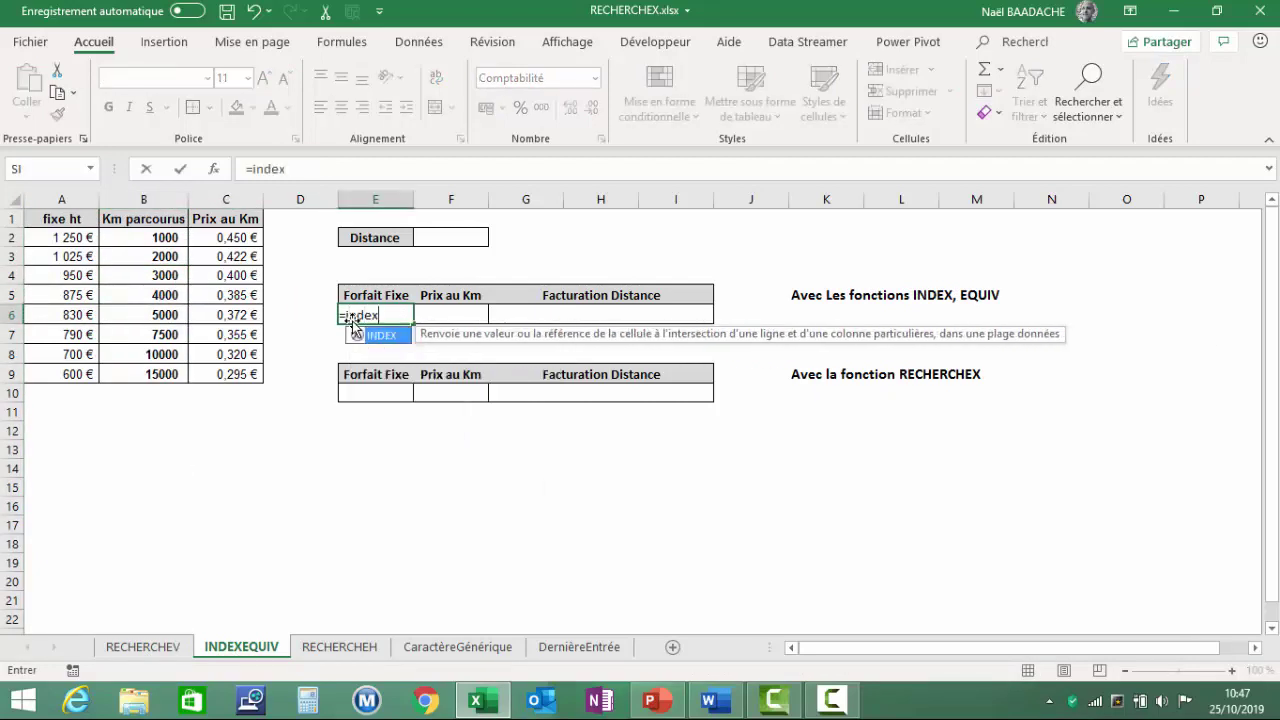
type("(")
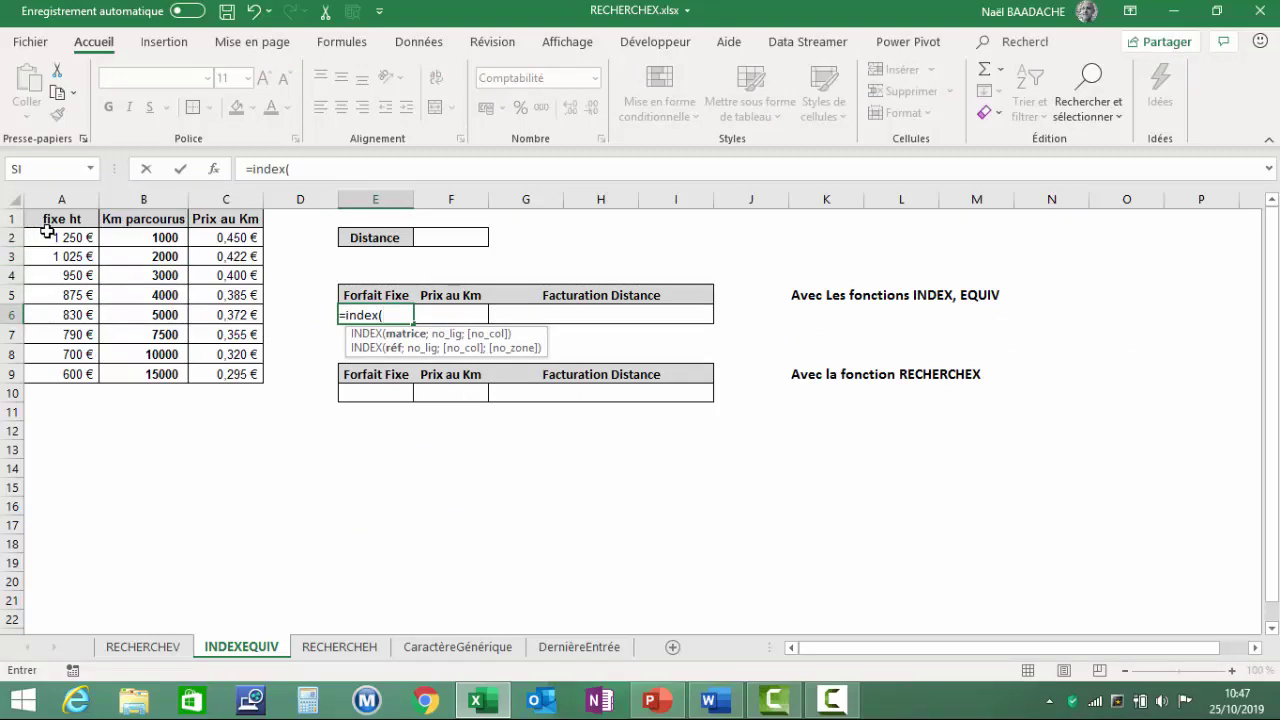
left_click_drag(47, 231, 159, 374)
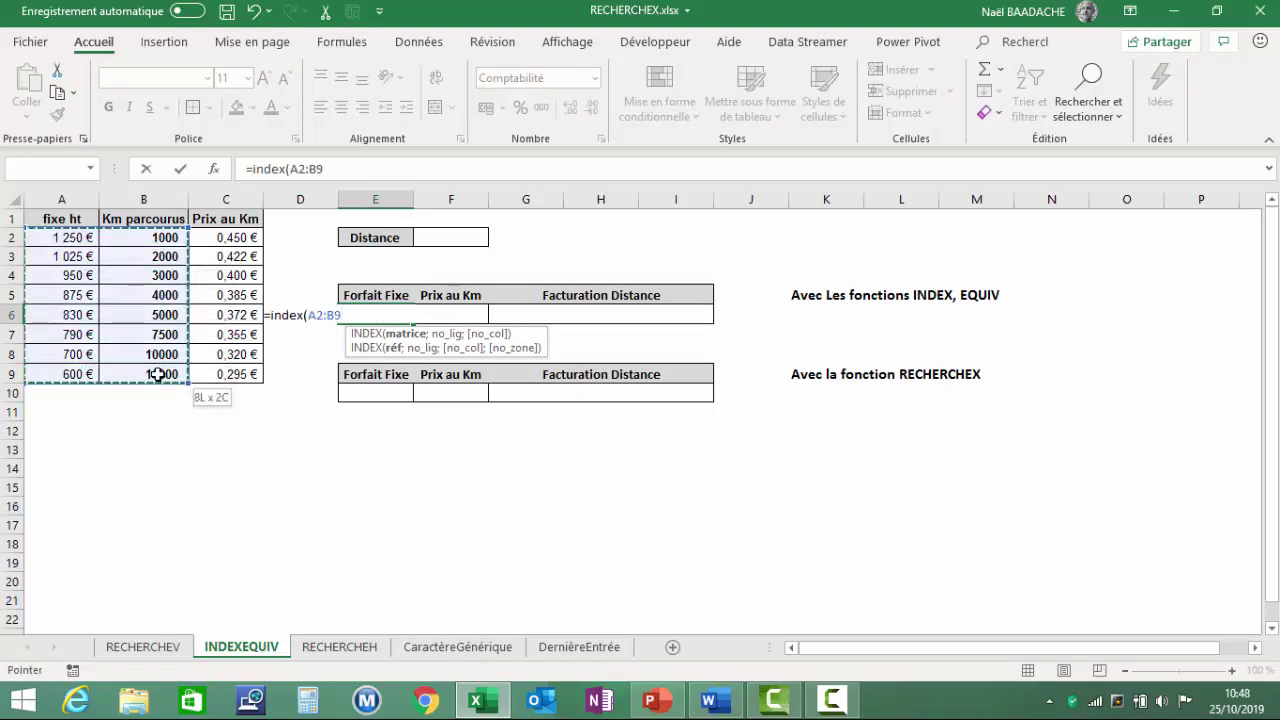
type(";")
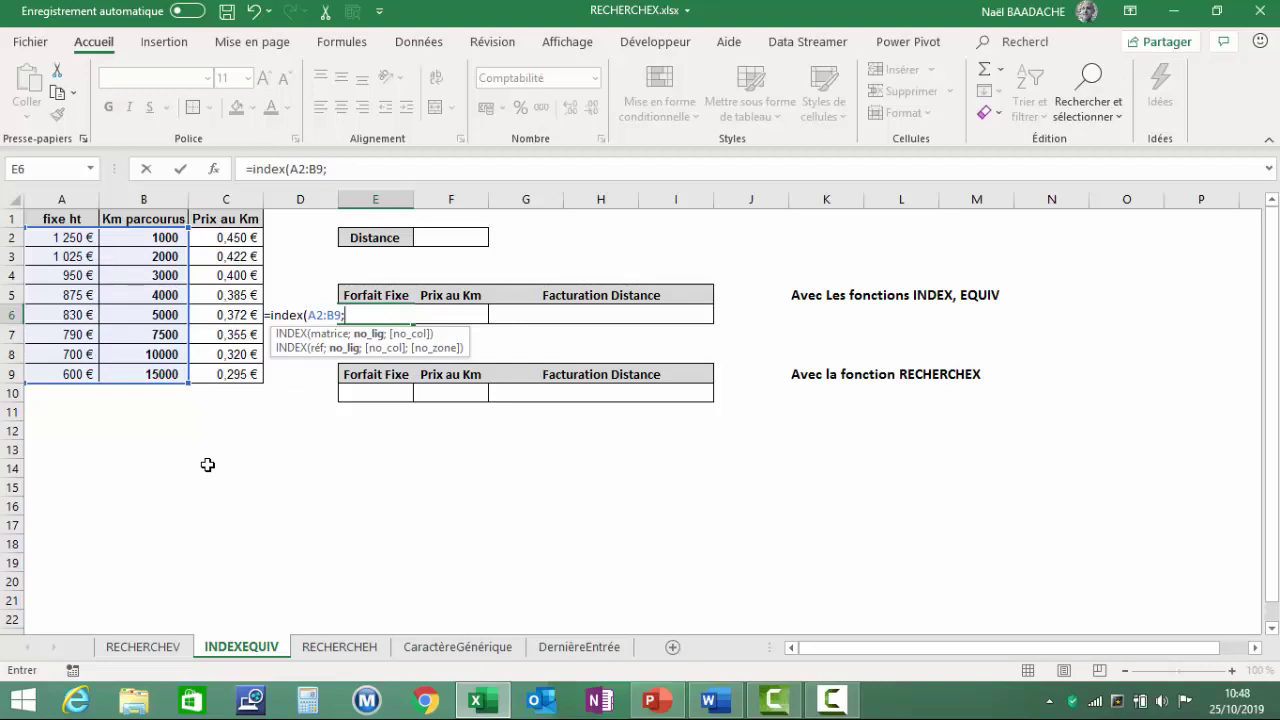
type("equiv(")
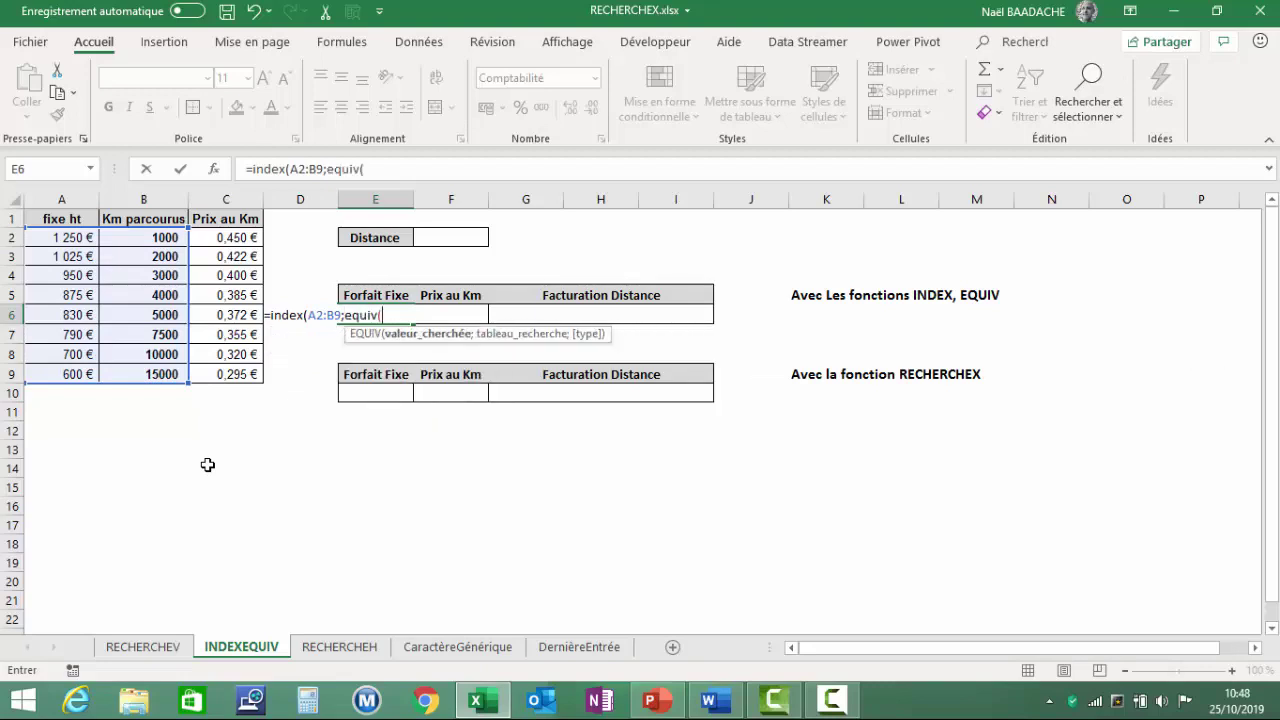
left_click(478, 238)
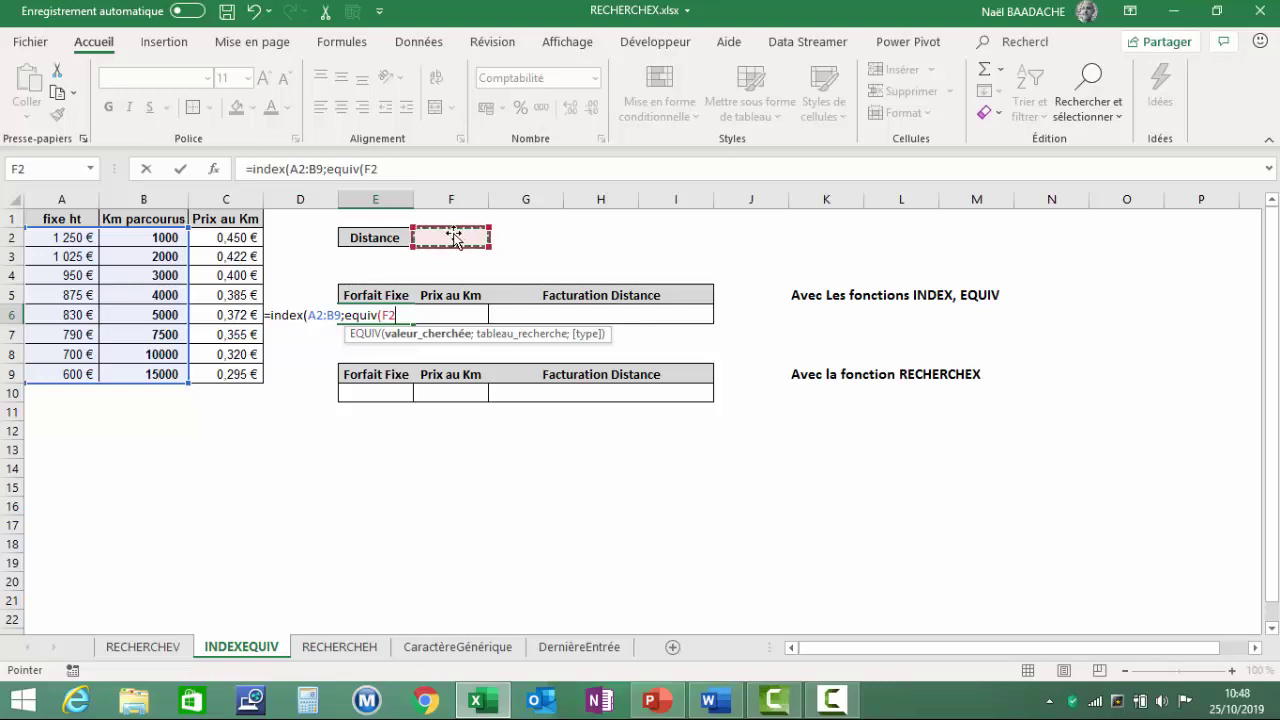
type(";")
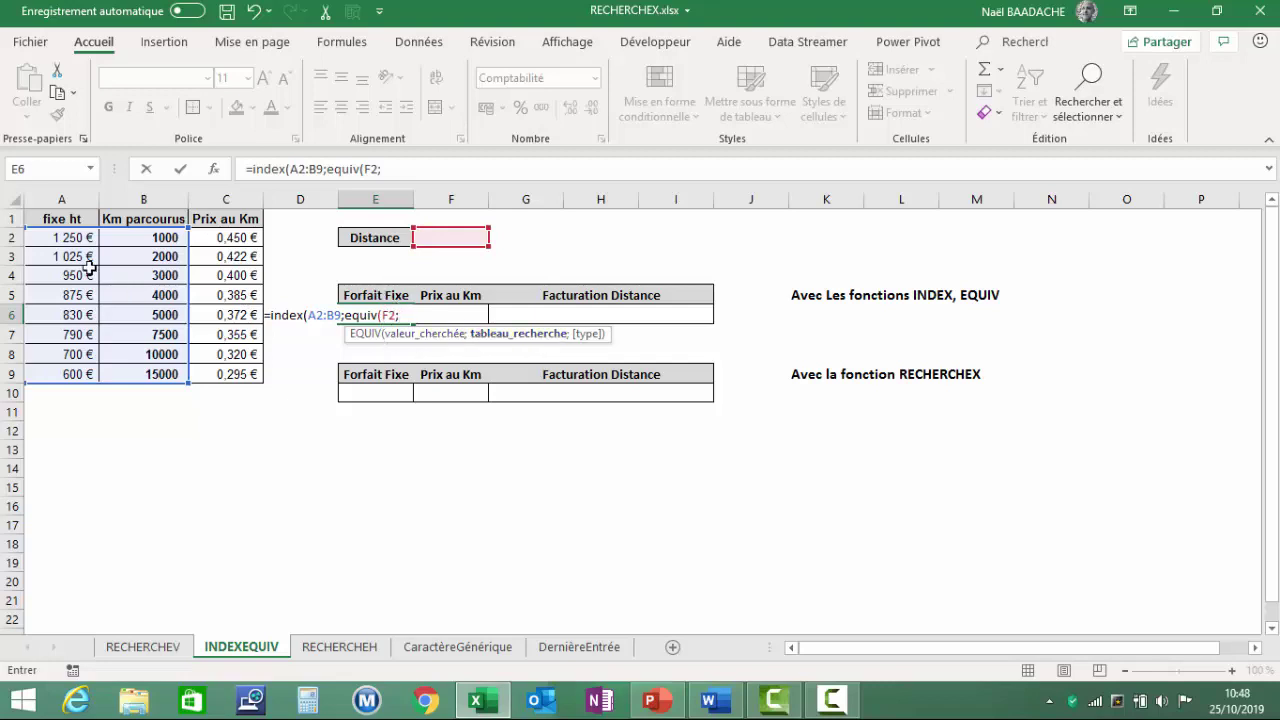
left_click_drag(143, 240, 137, 374)
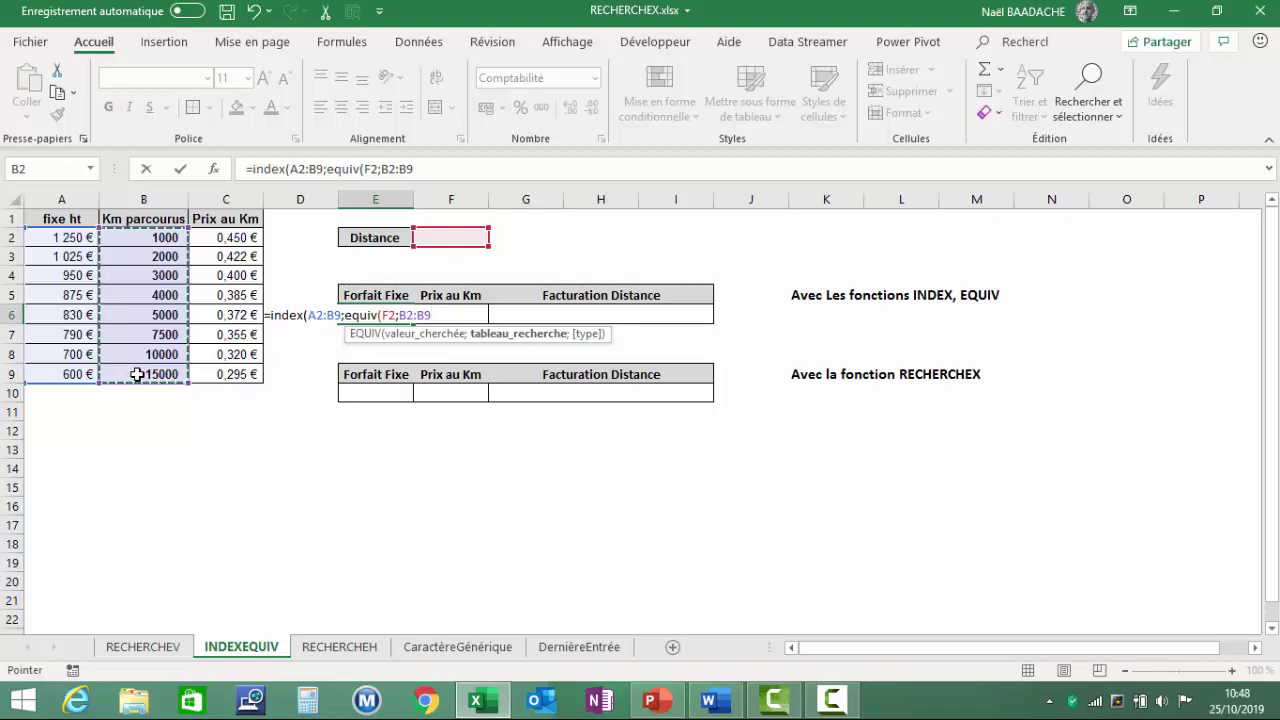
type(";")
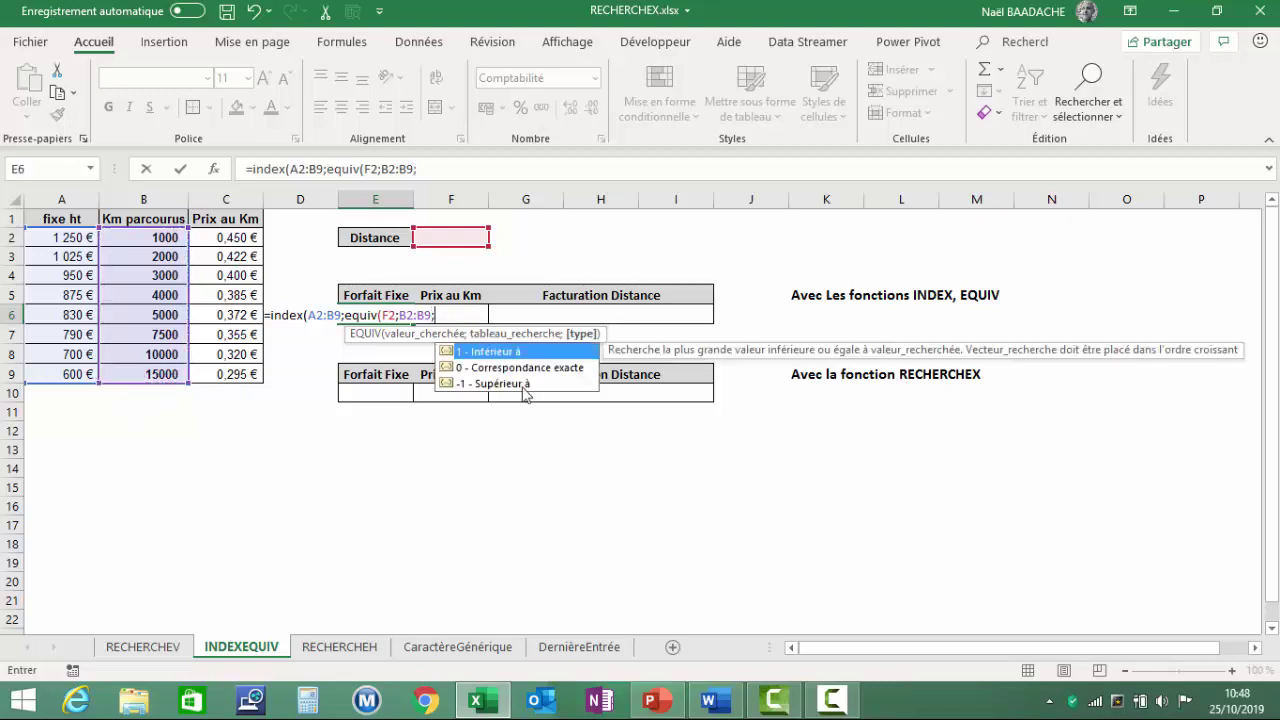
double_click(499, 352)
type(")")
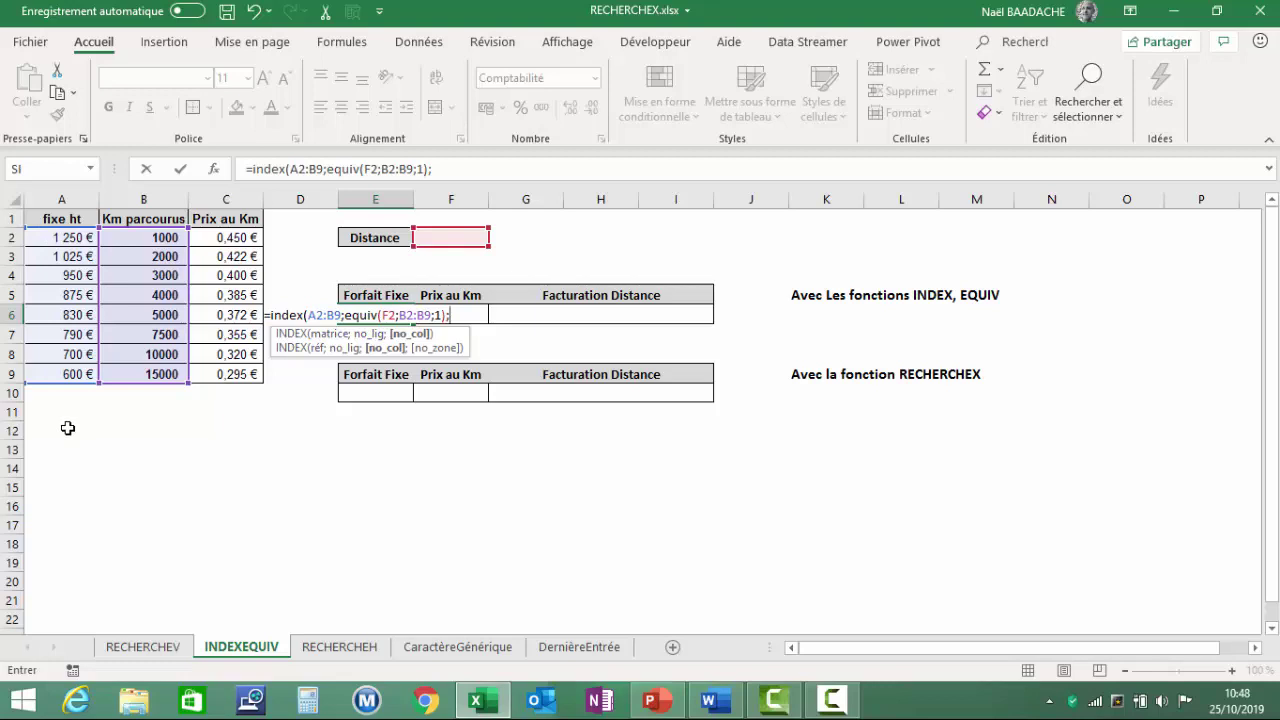
Close and commit the INDEX/EQUIV formula in E6.
type(")")
key("Return")
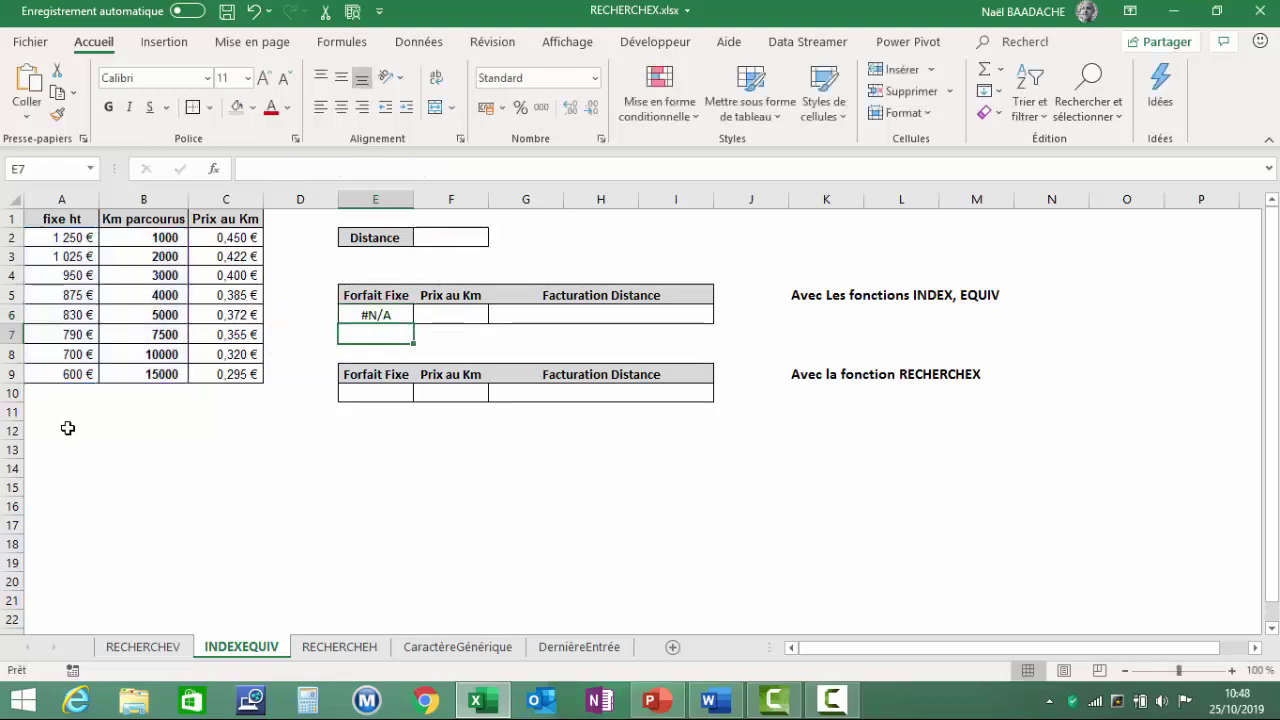
key("Up")
Enter 12220 as the Distance in F2 and confirm E6 now shows 700,00 €.
left_click(450, 242)
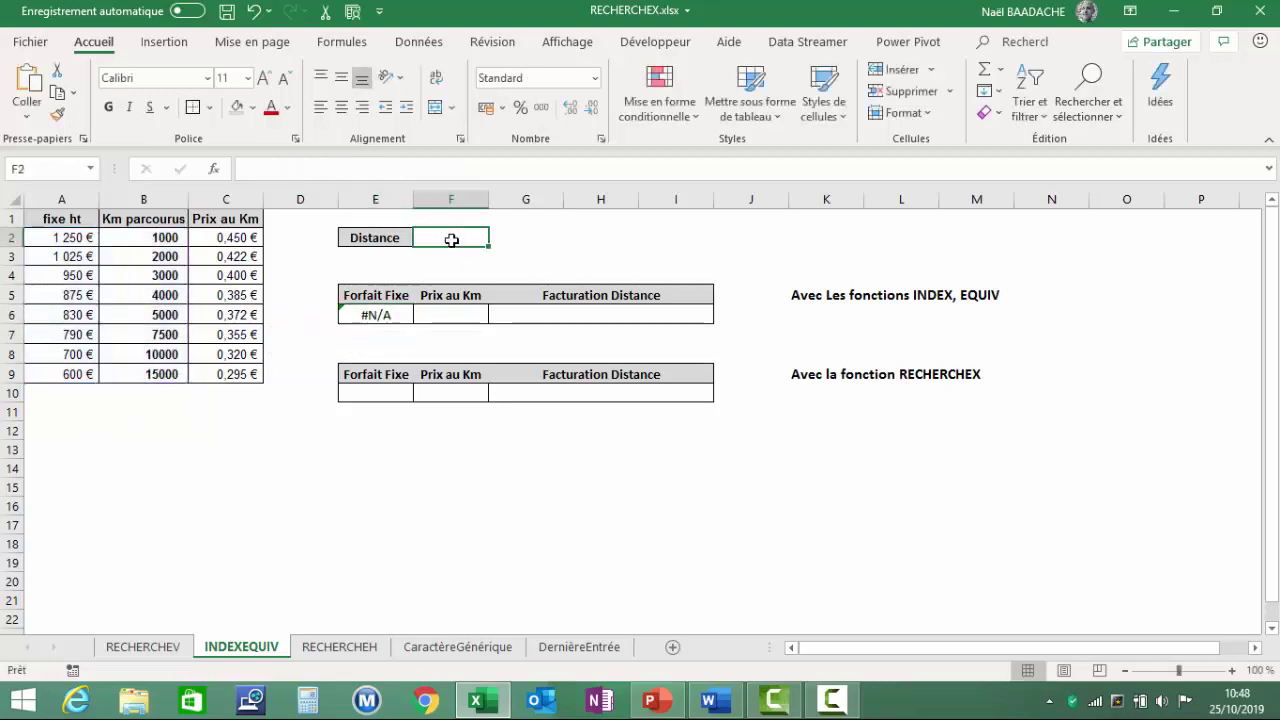
type("12220")
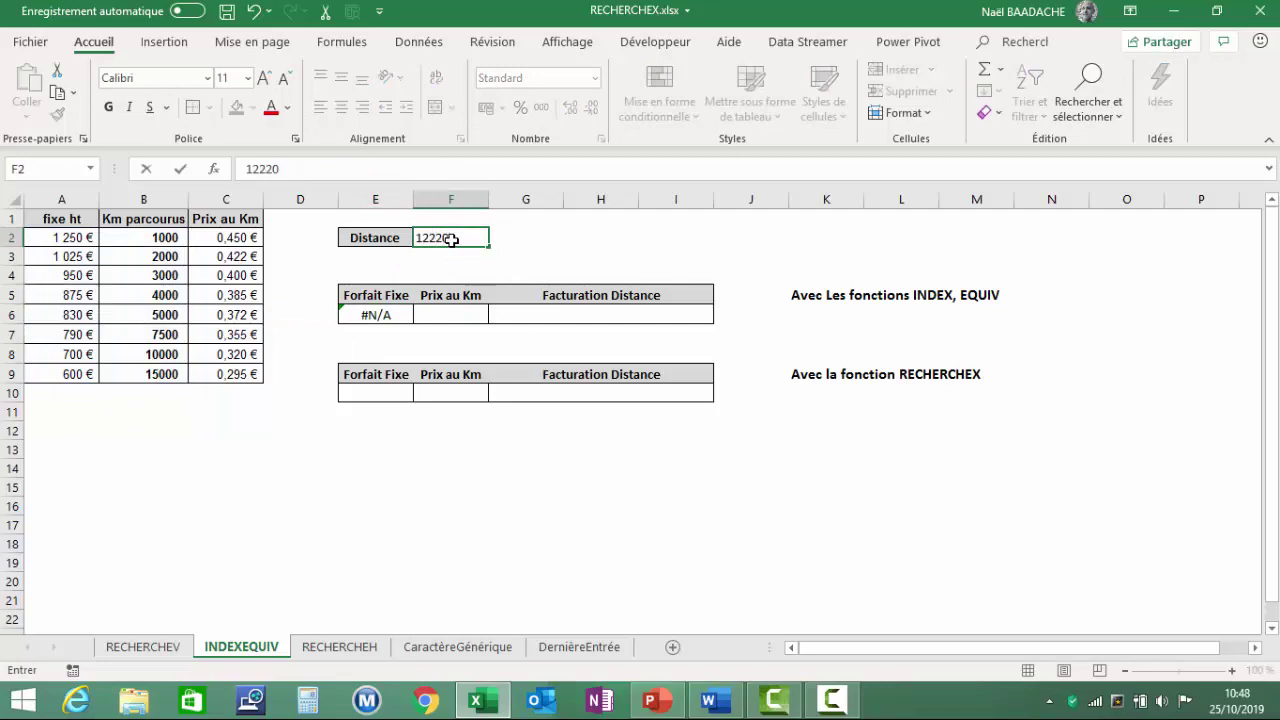
key("Return")
key("Up")
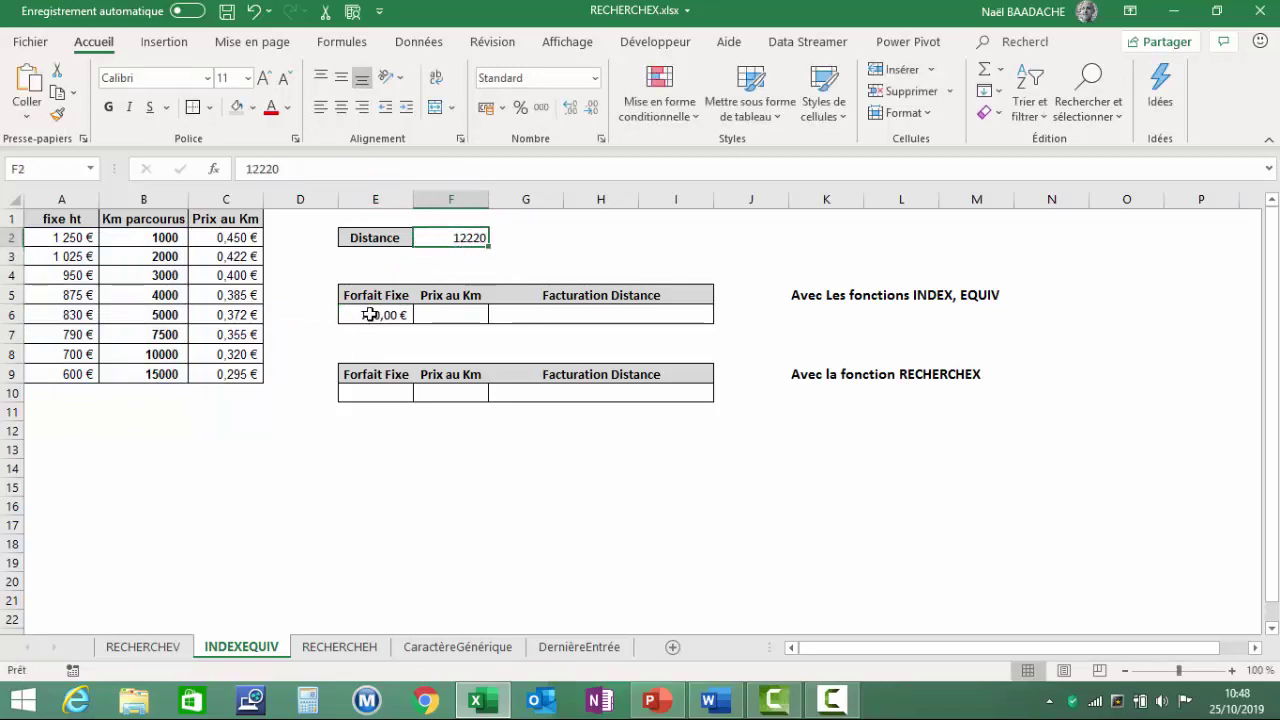
left_click(370, 314)
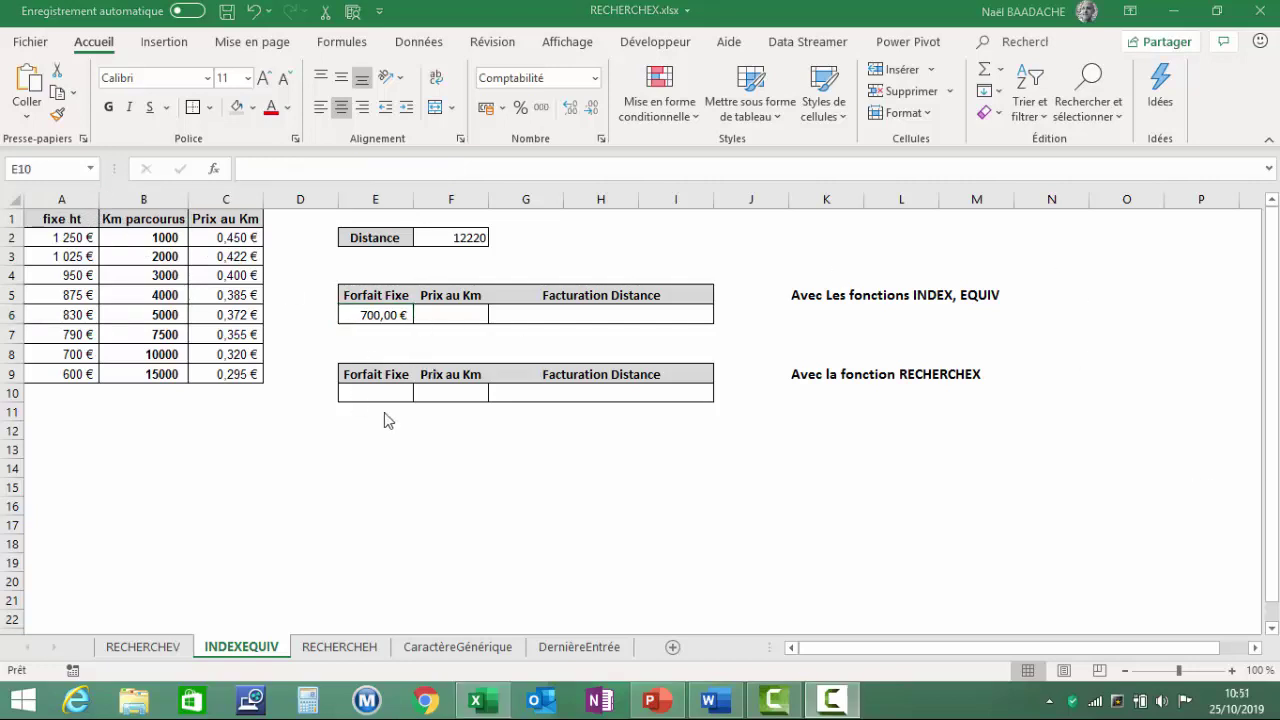
left_click(397, 392)
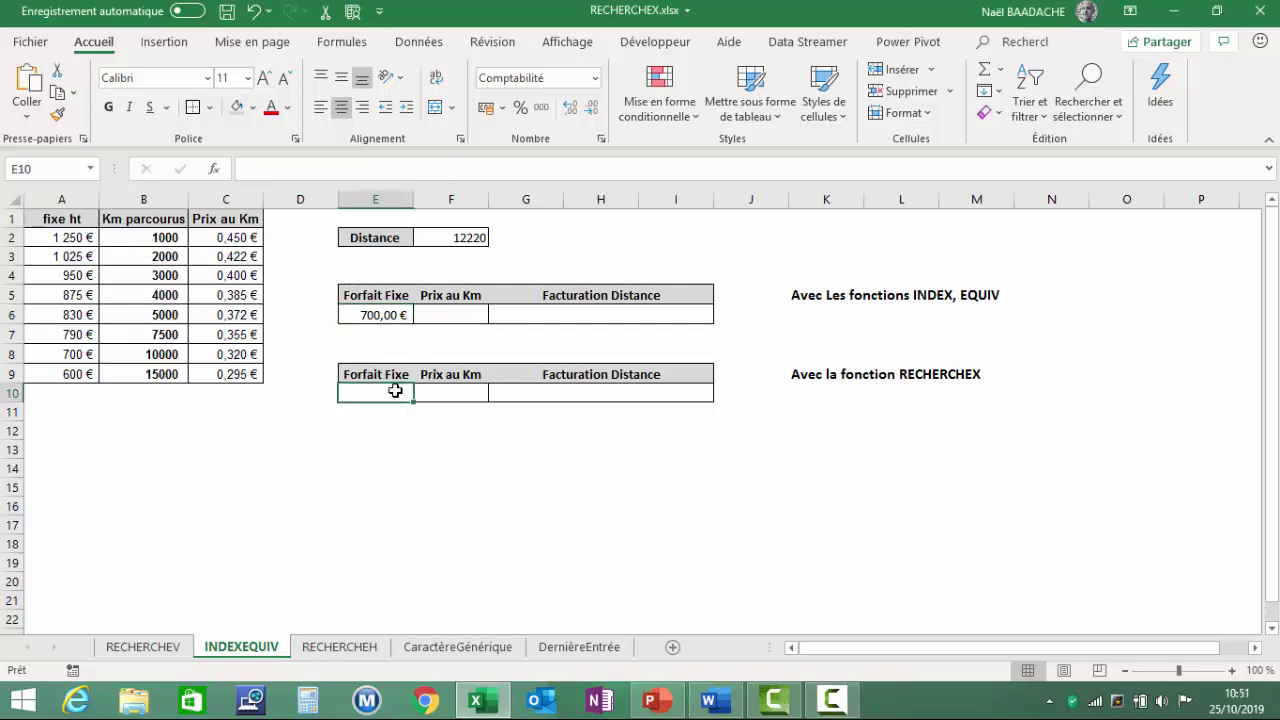
Start =RECHERCHEX in E10 with lookup value F2, lookup range B2:B9 and results A2:A9.
type("=")
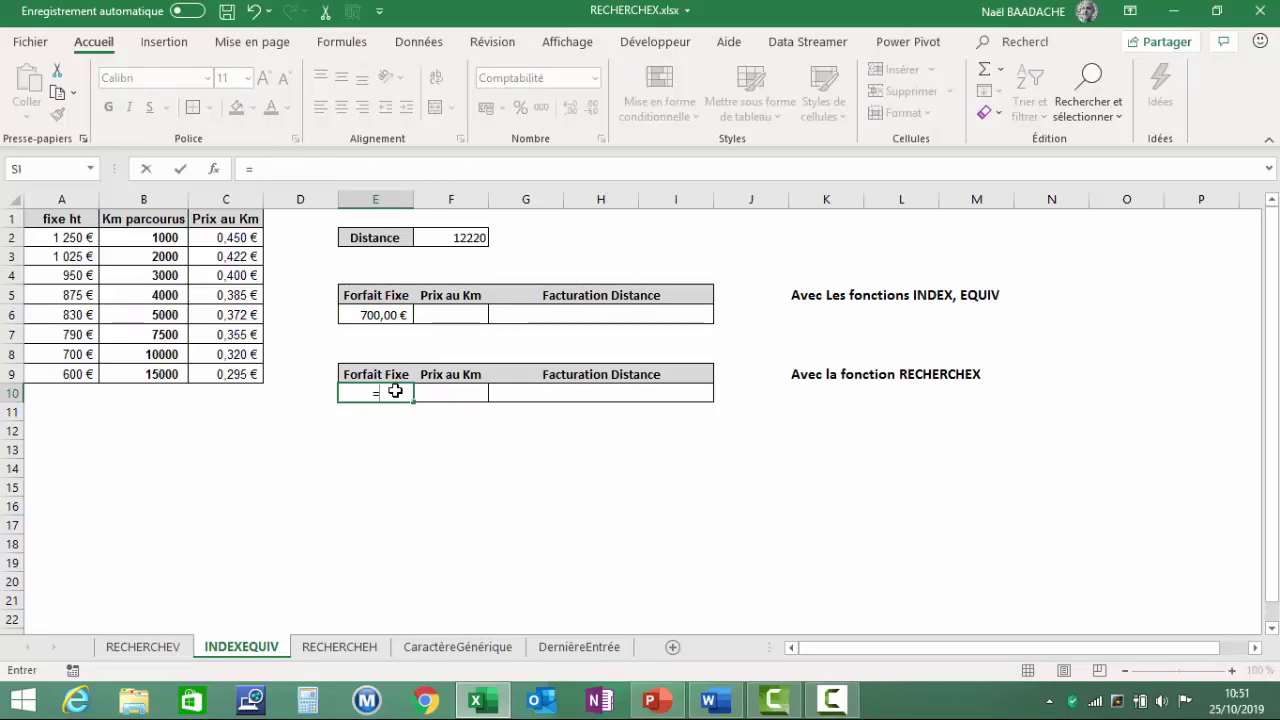
type("rec")
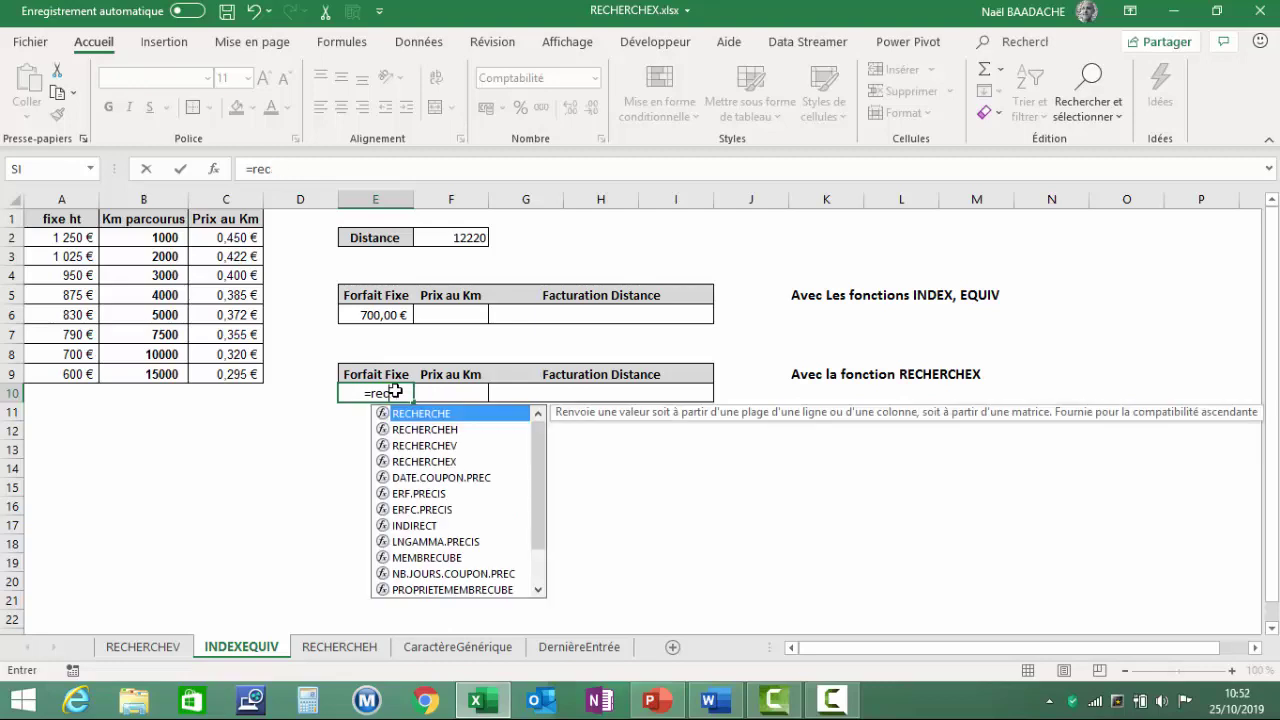
type("h")
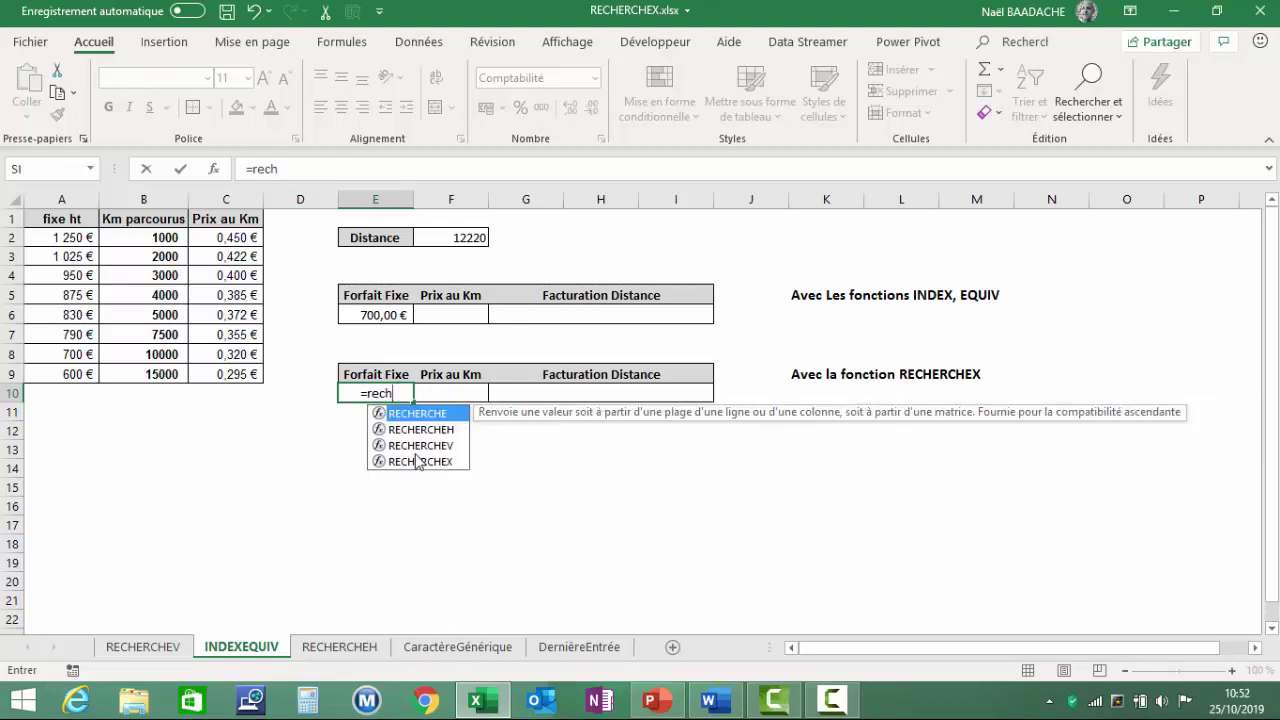
double_click(420, 461)
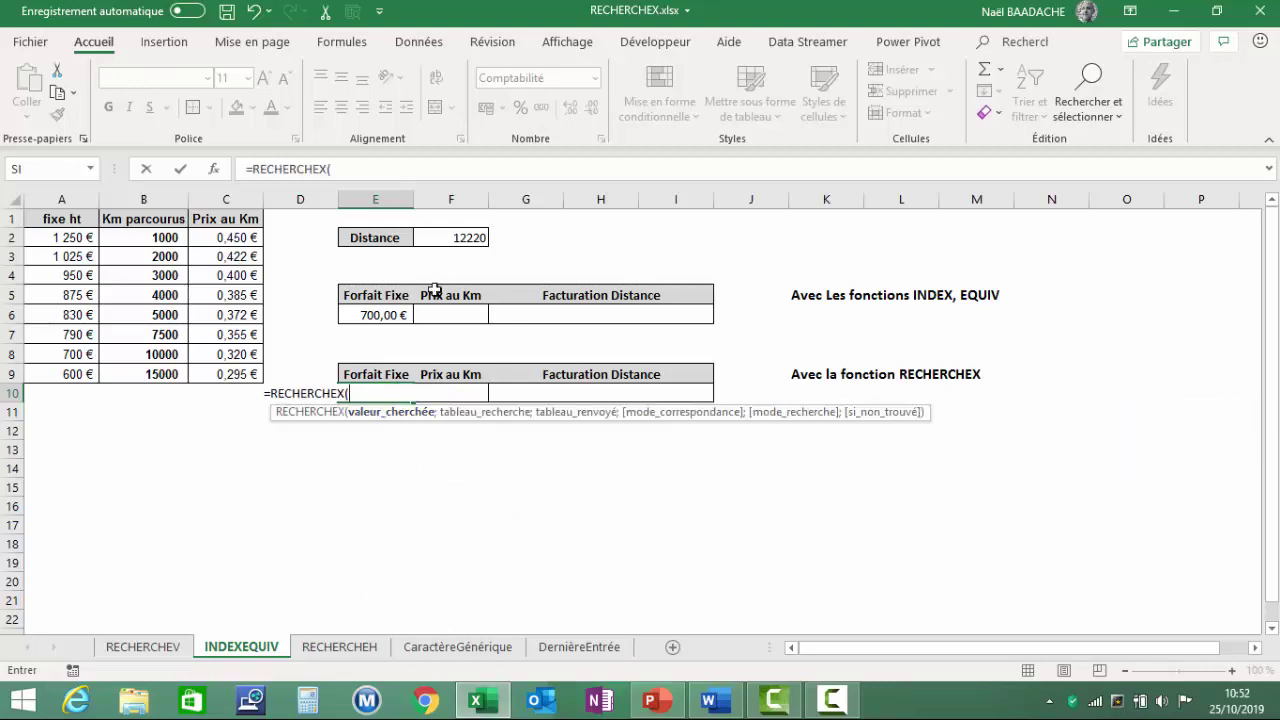
left_click(460, 238)
type(";")
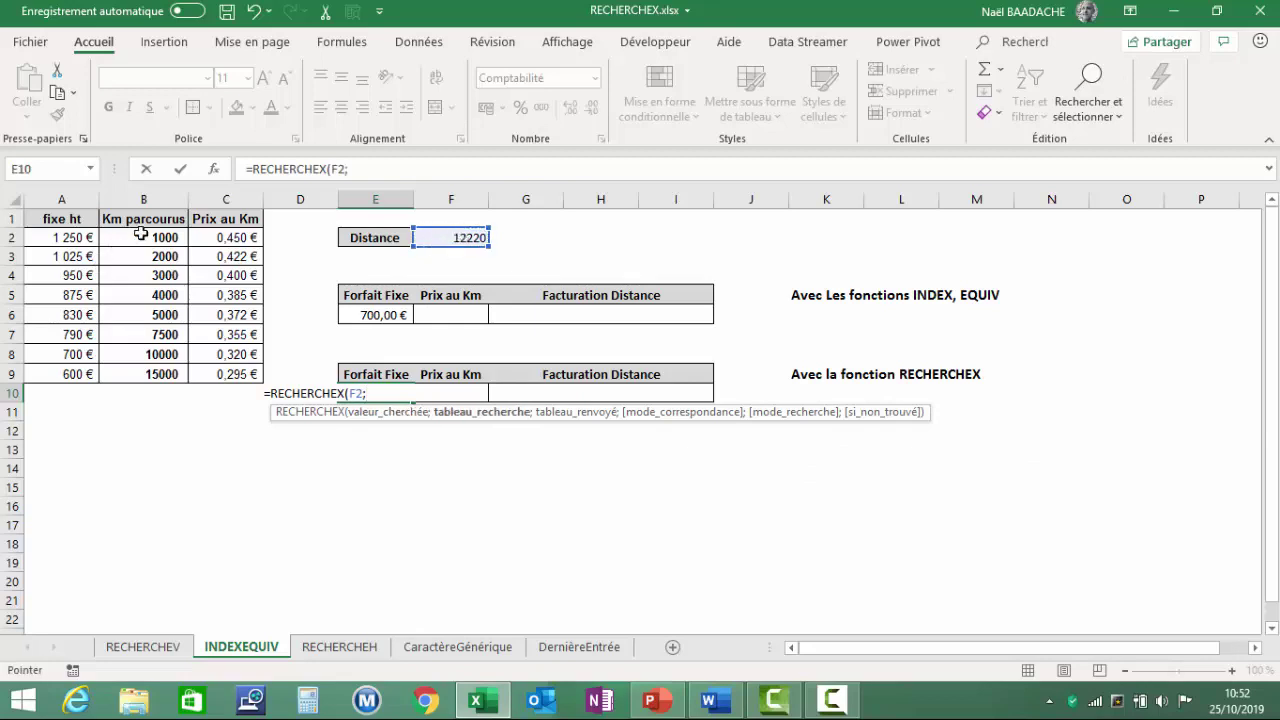
left_click_drag(138, 237, 127, 374)
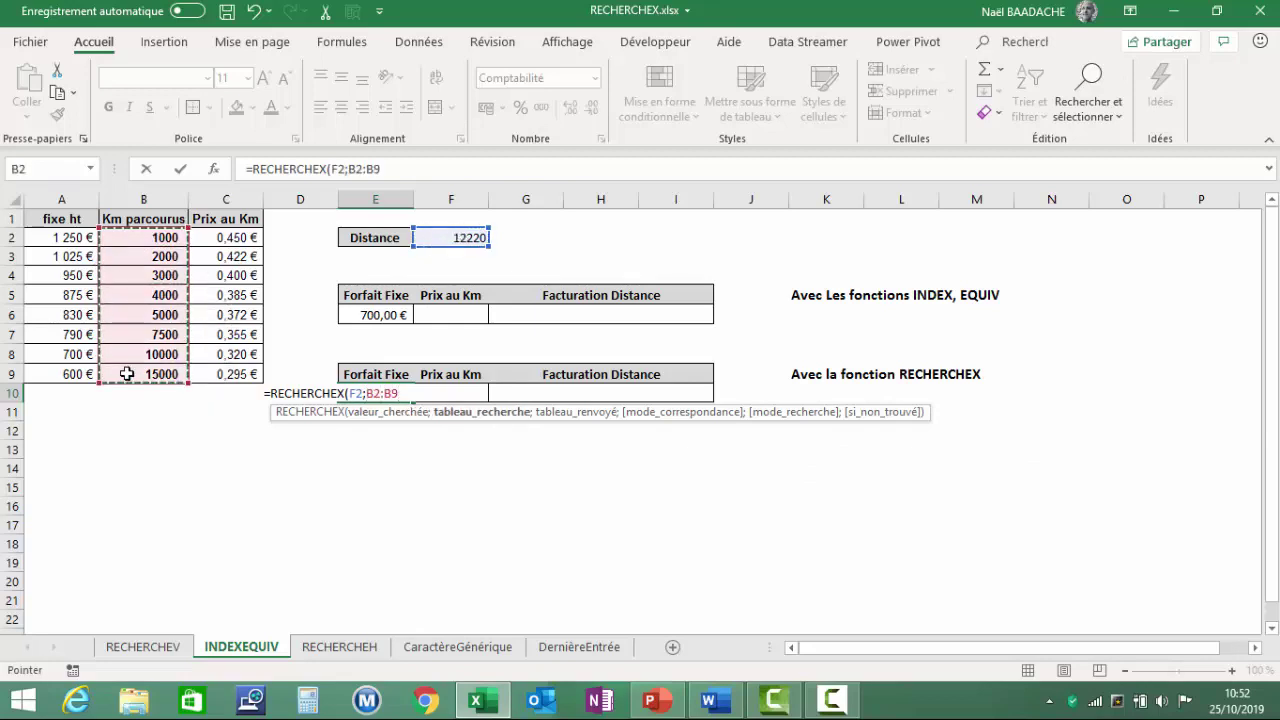
type(";")
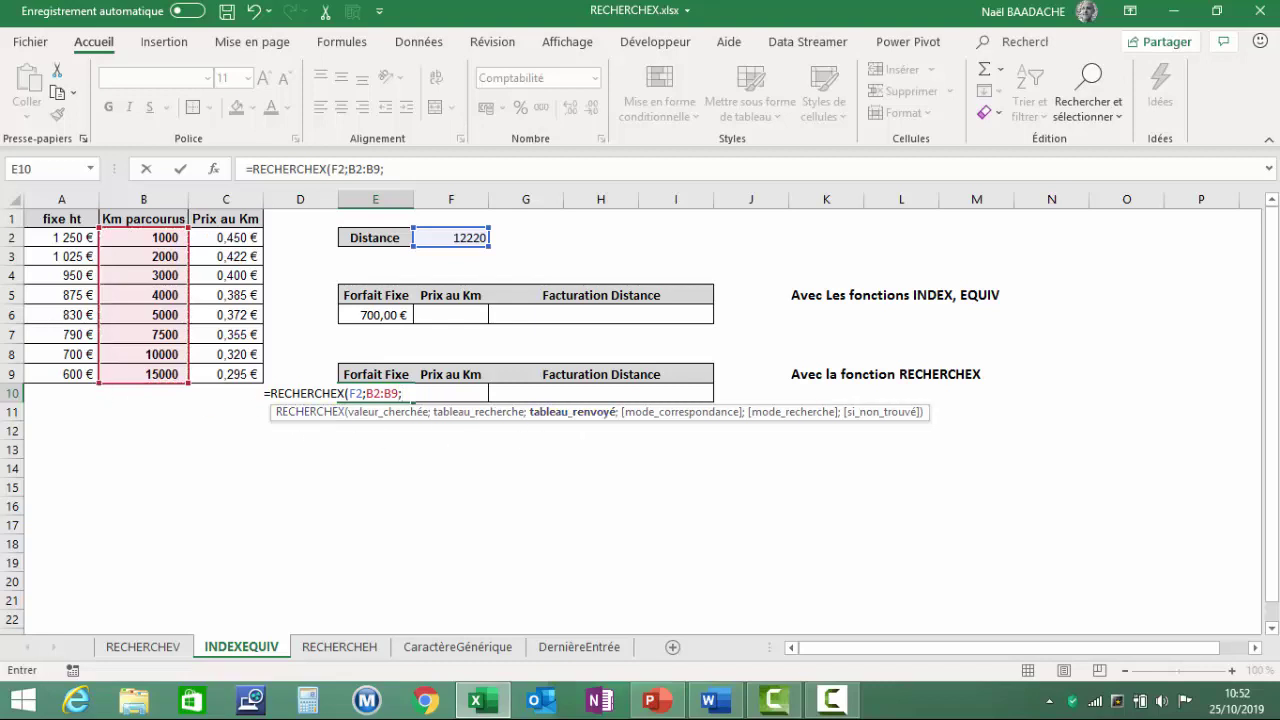
left_click_drag(55, 240, 62, 372)
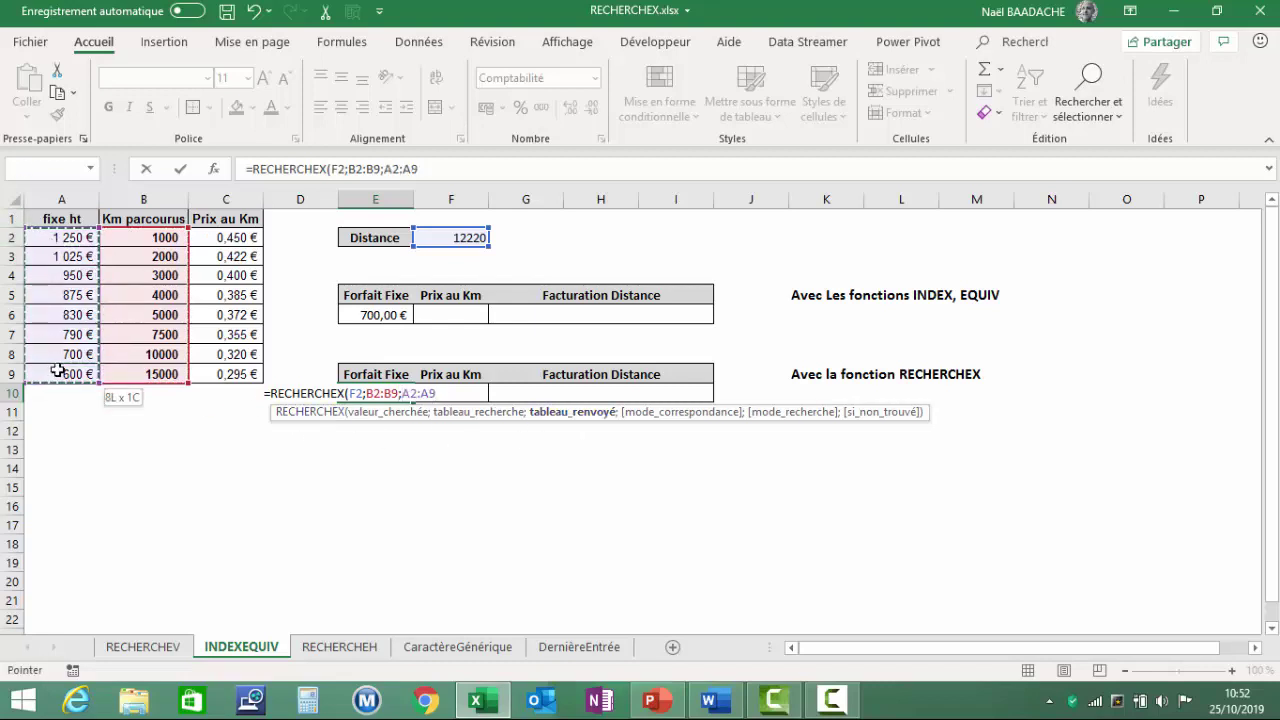
Finish with match mode -1 (exact or next smaller) and compare the 700,00 € with E6.
type(";")
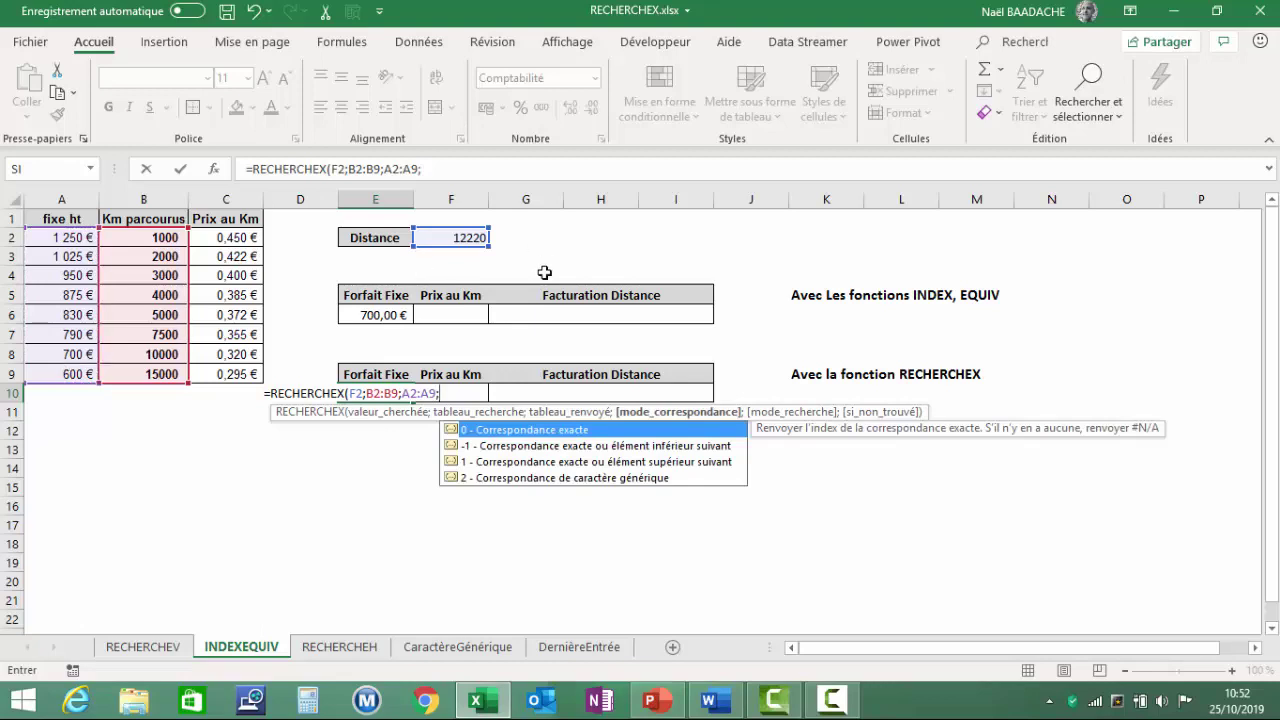
double_click(575, 453)
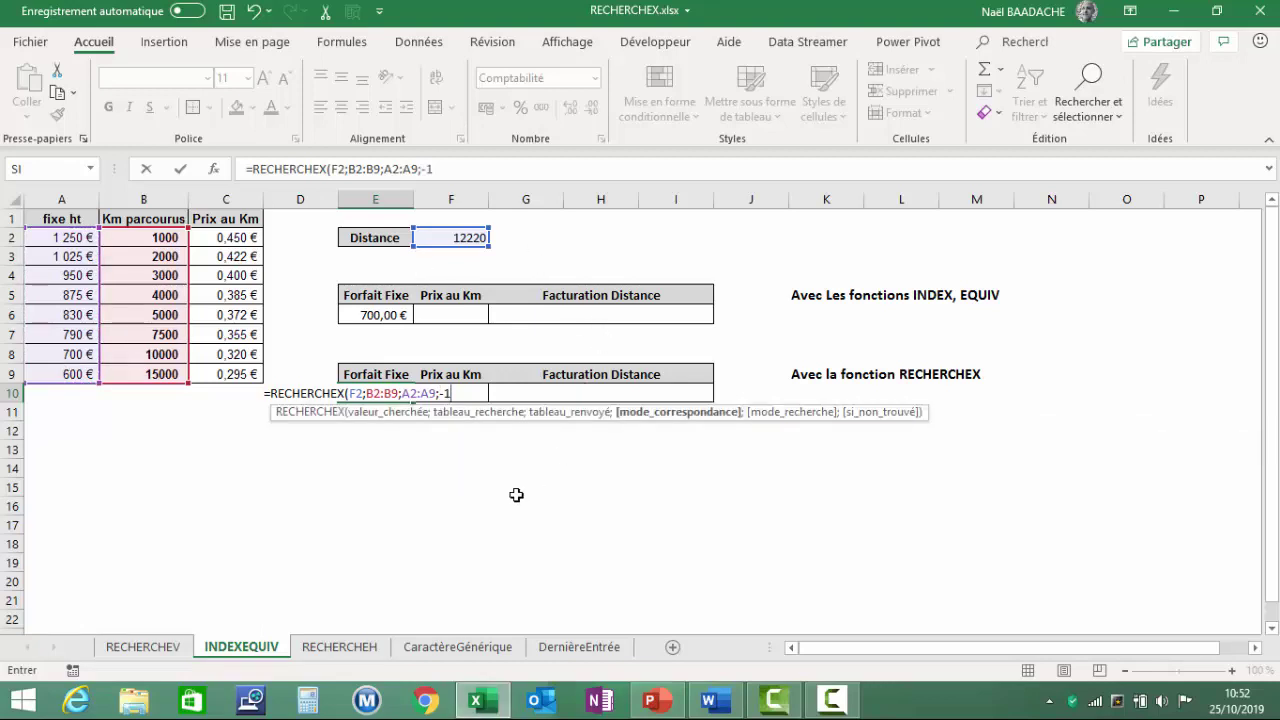
type(")")
key("Return")
key("Up")
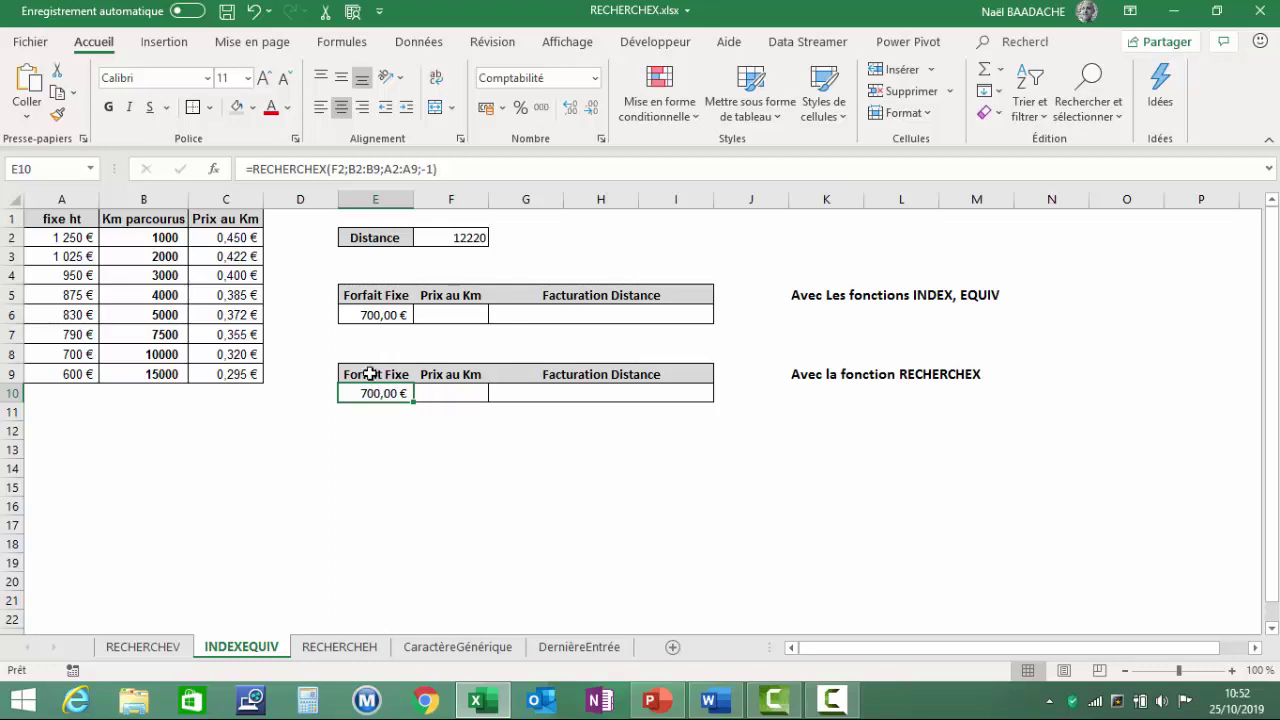
left_click(394, 316)
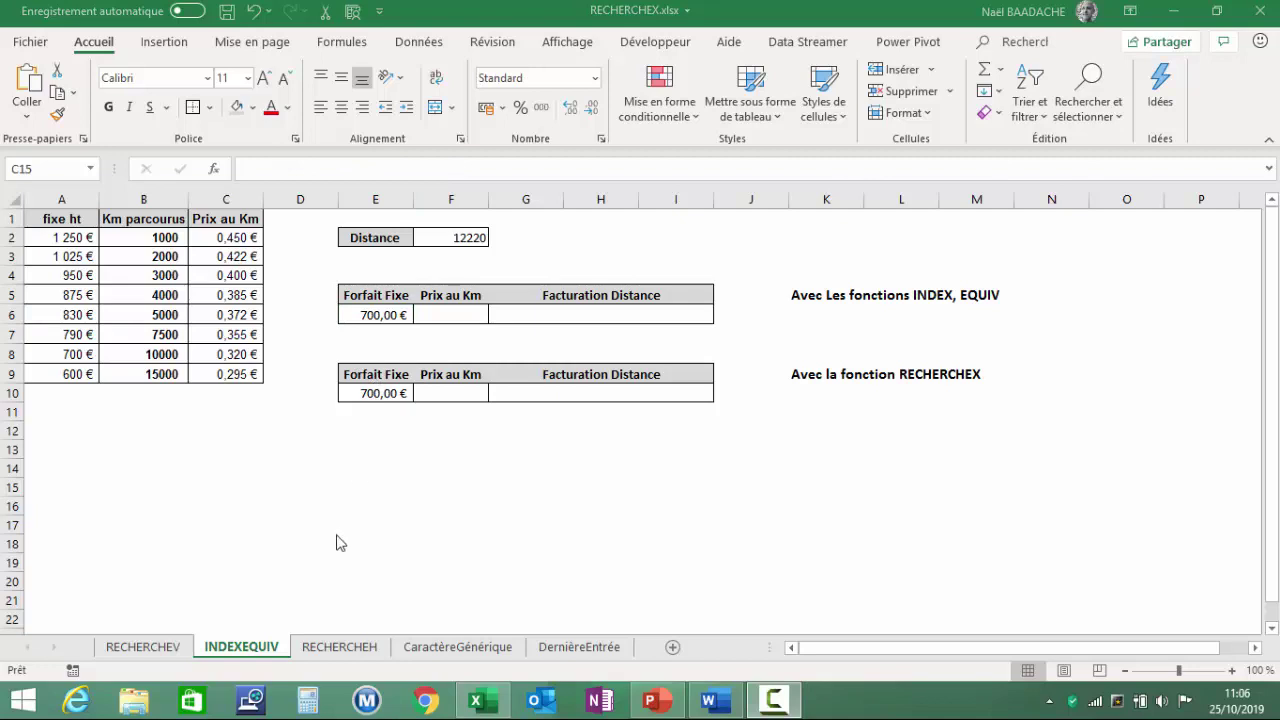
On the RECHERCHEH sheet, highlight the horizontal km and fixe ht rows of the table.
left_click(340, 647)
left_click(60, 218)
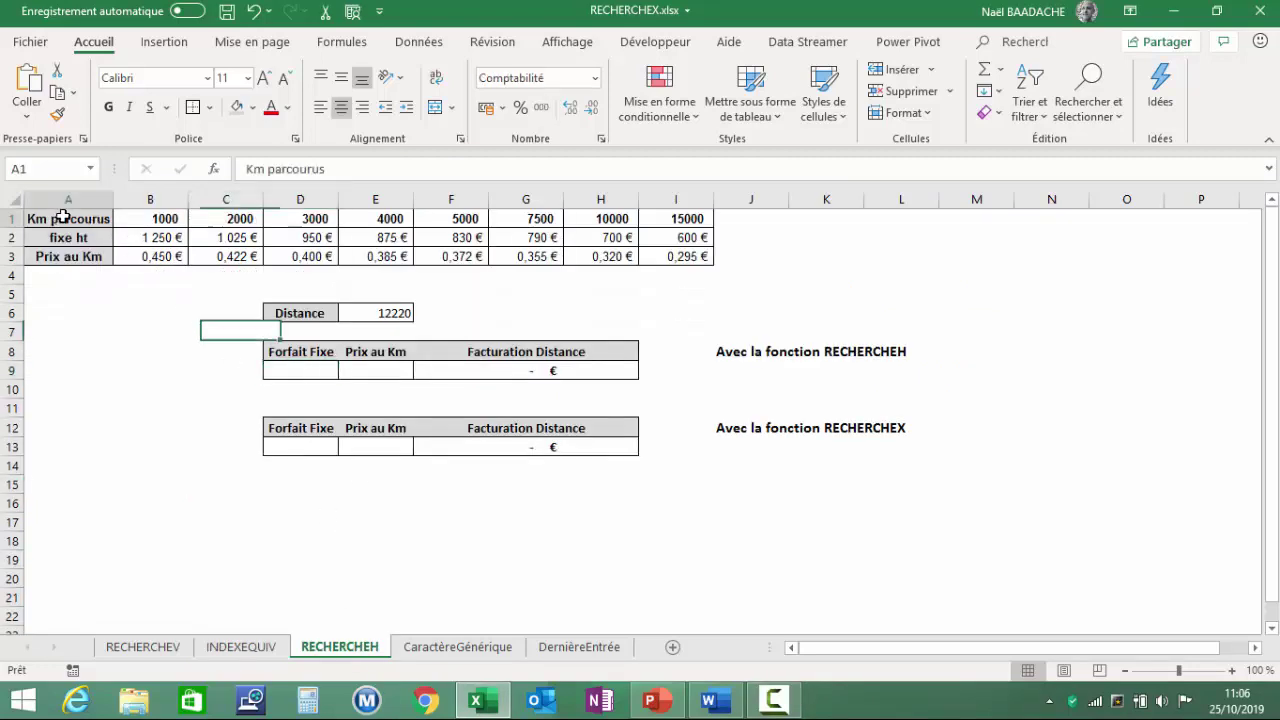
left_click_drag(62, 216, 612, 237)
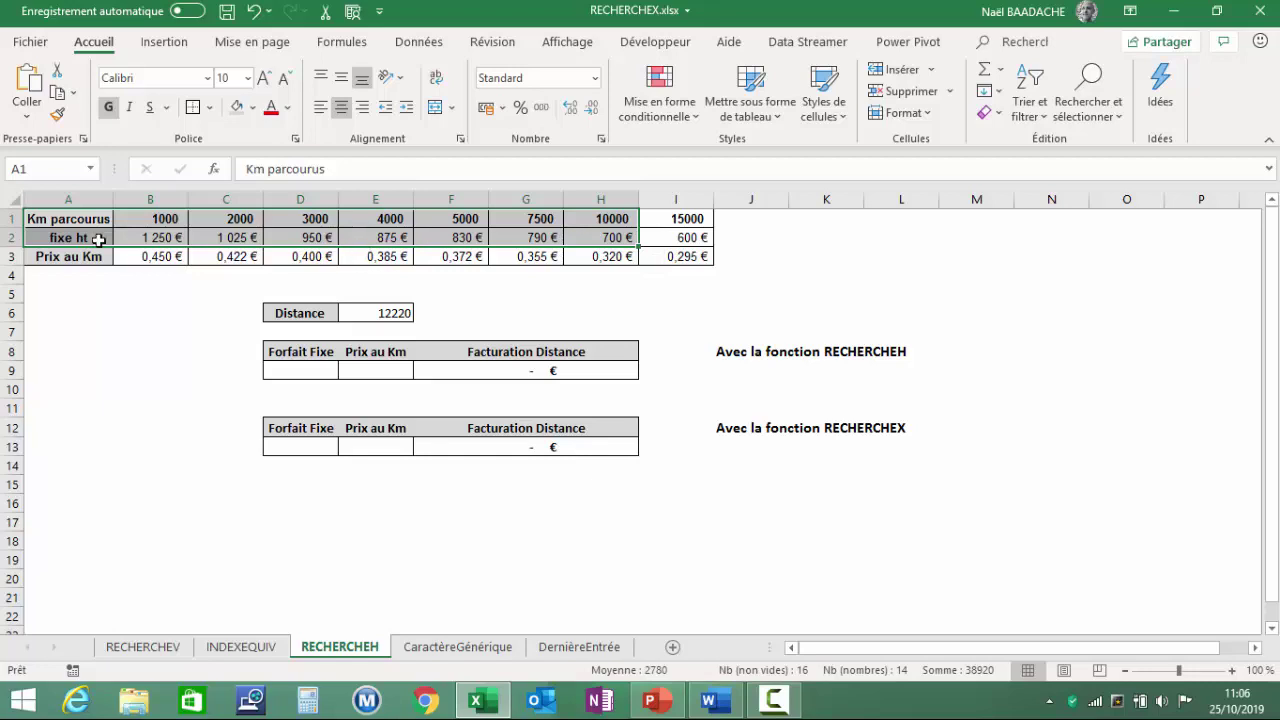
Enter =RECHERCHEH(E6;B1:I2;2;VRAI) in the Forfait Fixe cell D9.
left_click(312, 371)
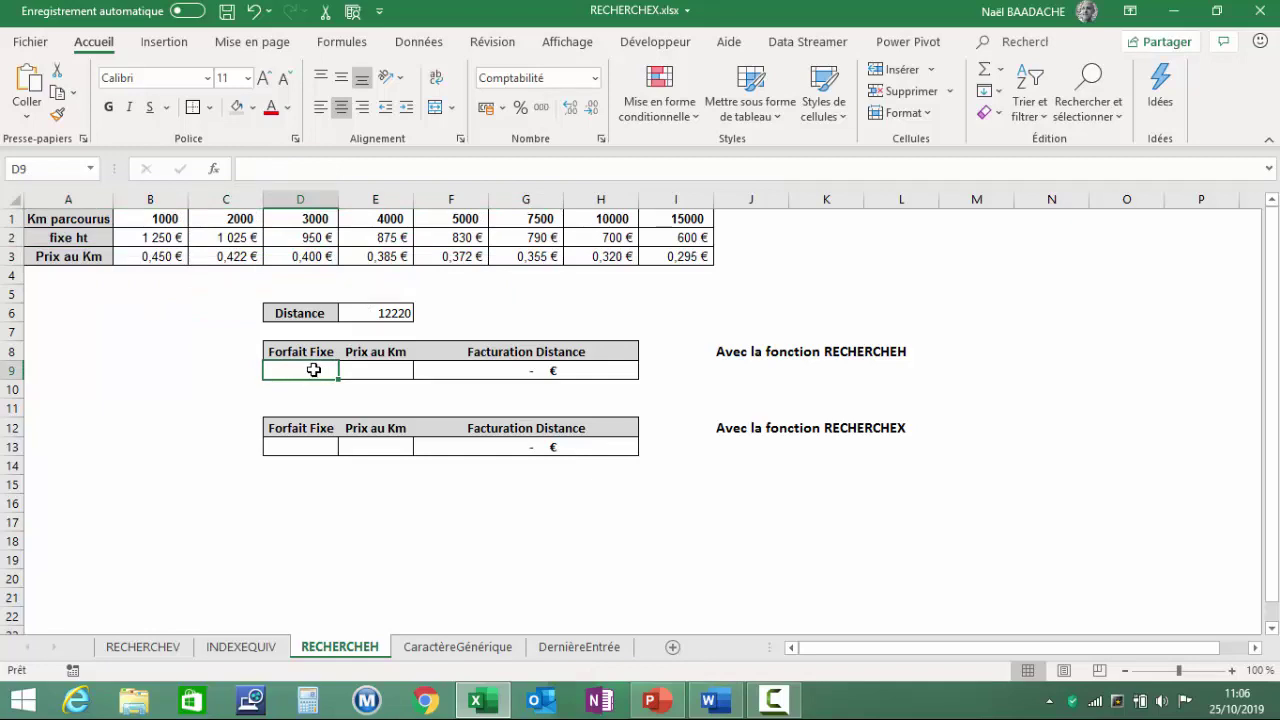
type("=rech")
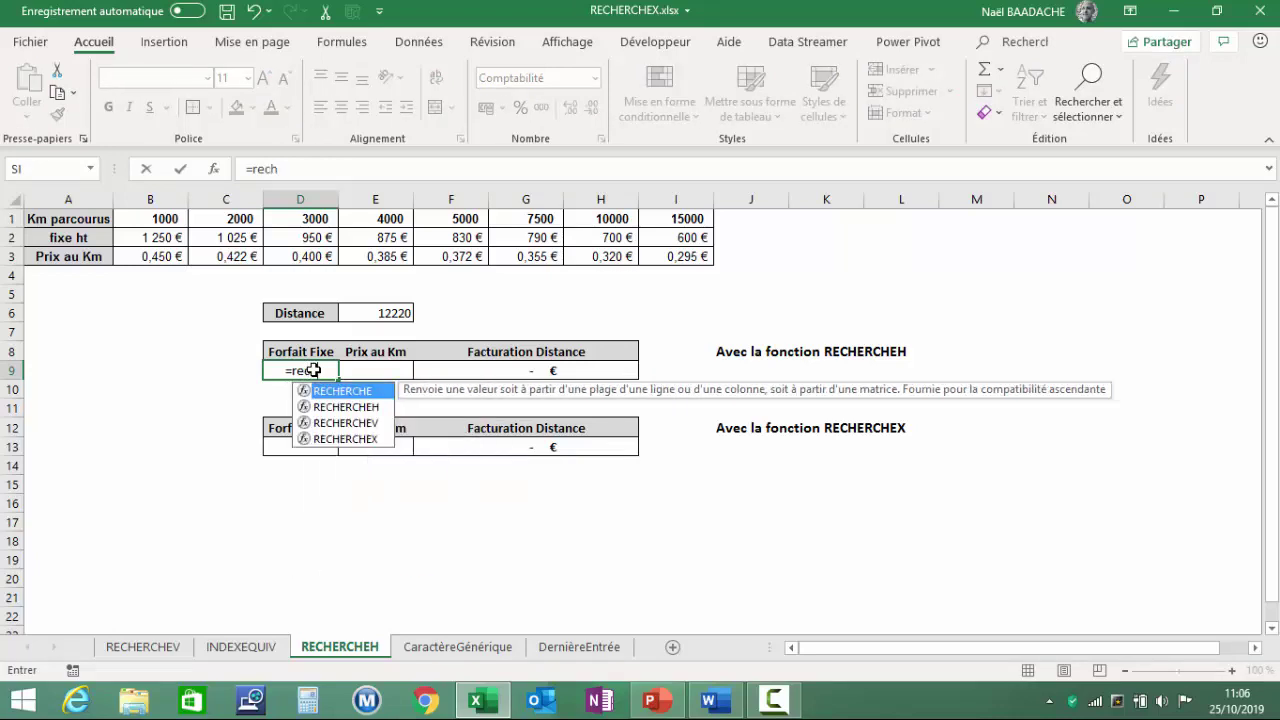
type("er")
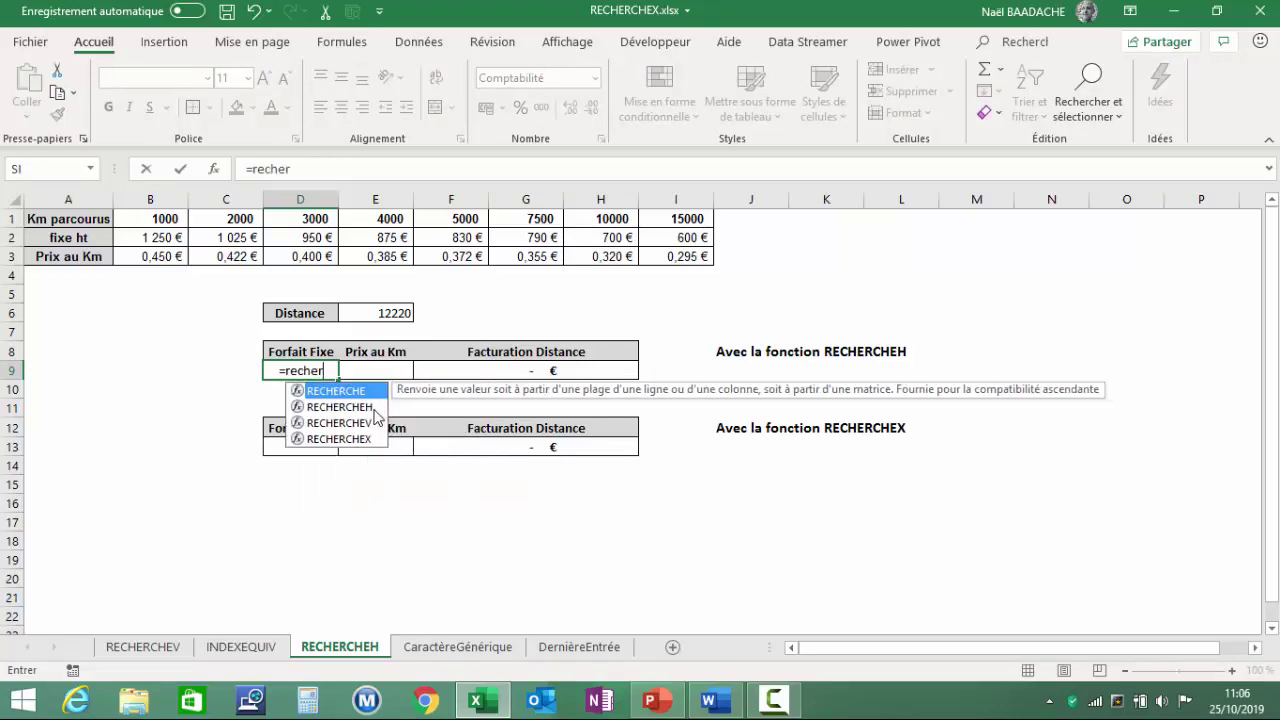
double_click(375, 410)
left_click(392, 314)
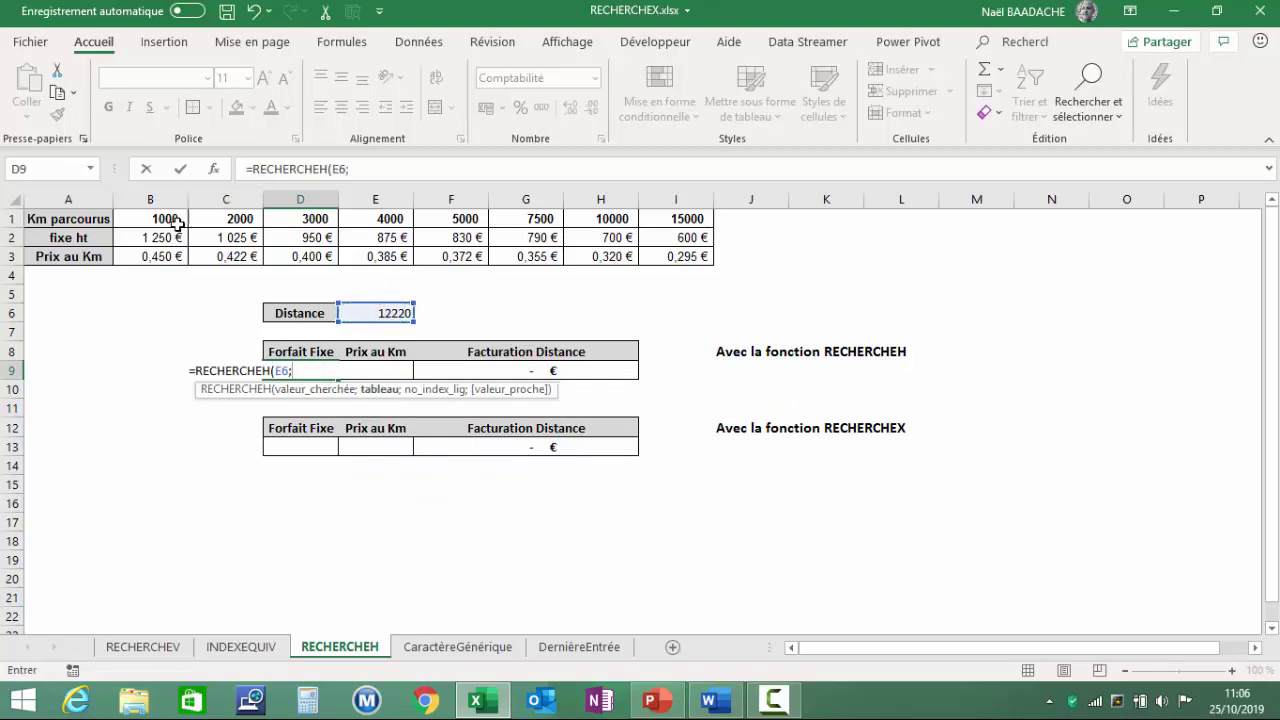
type(";")
left_click_drag(145, 215, 680, 237)
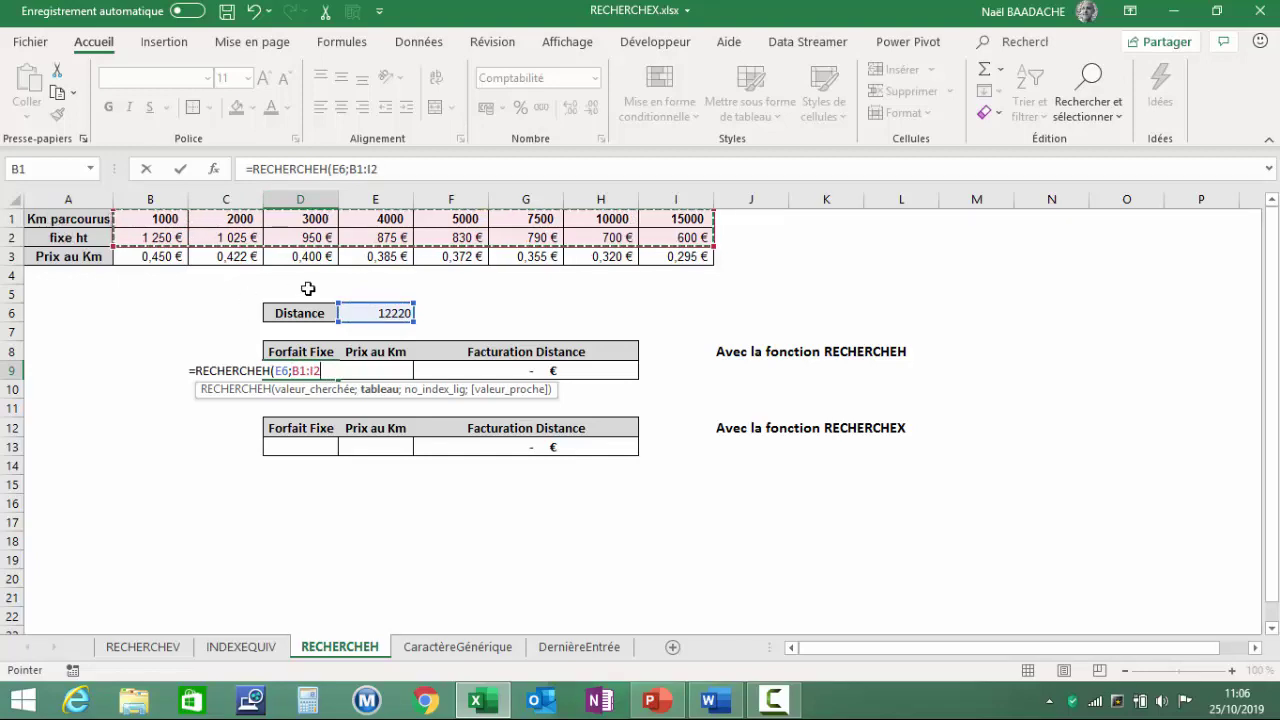
type(";")
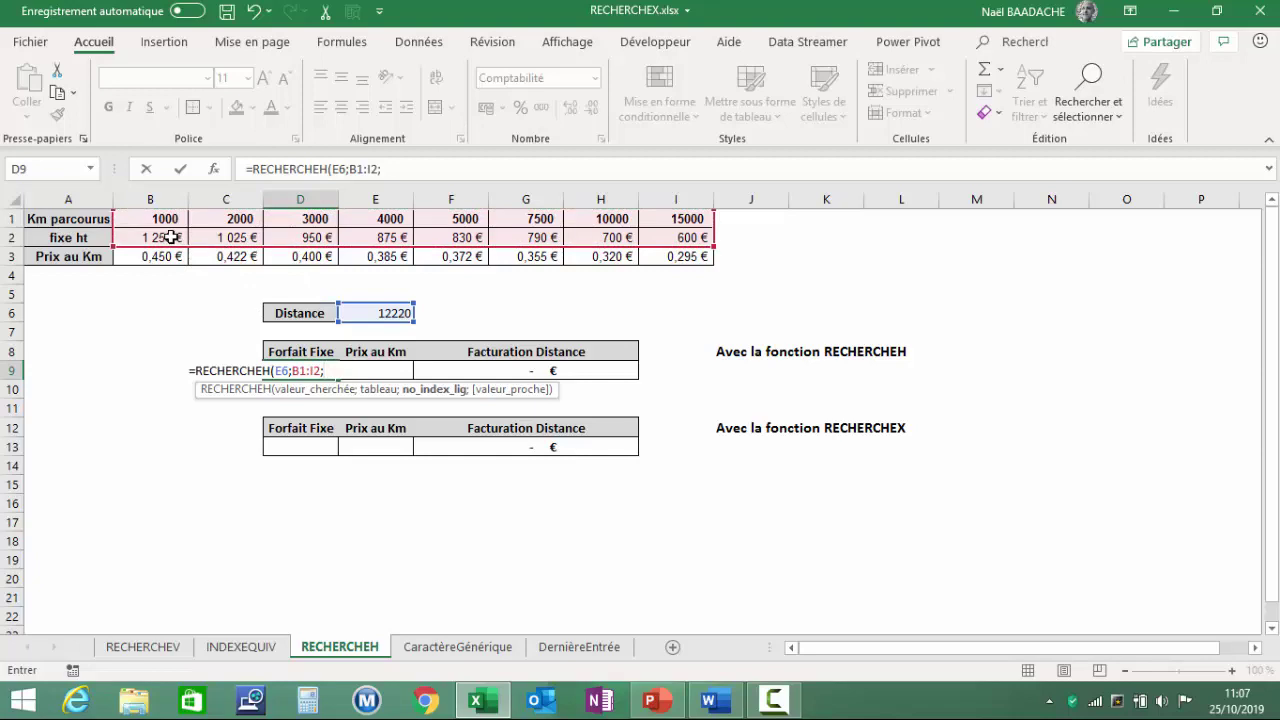
type("2;")
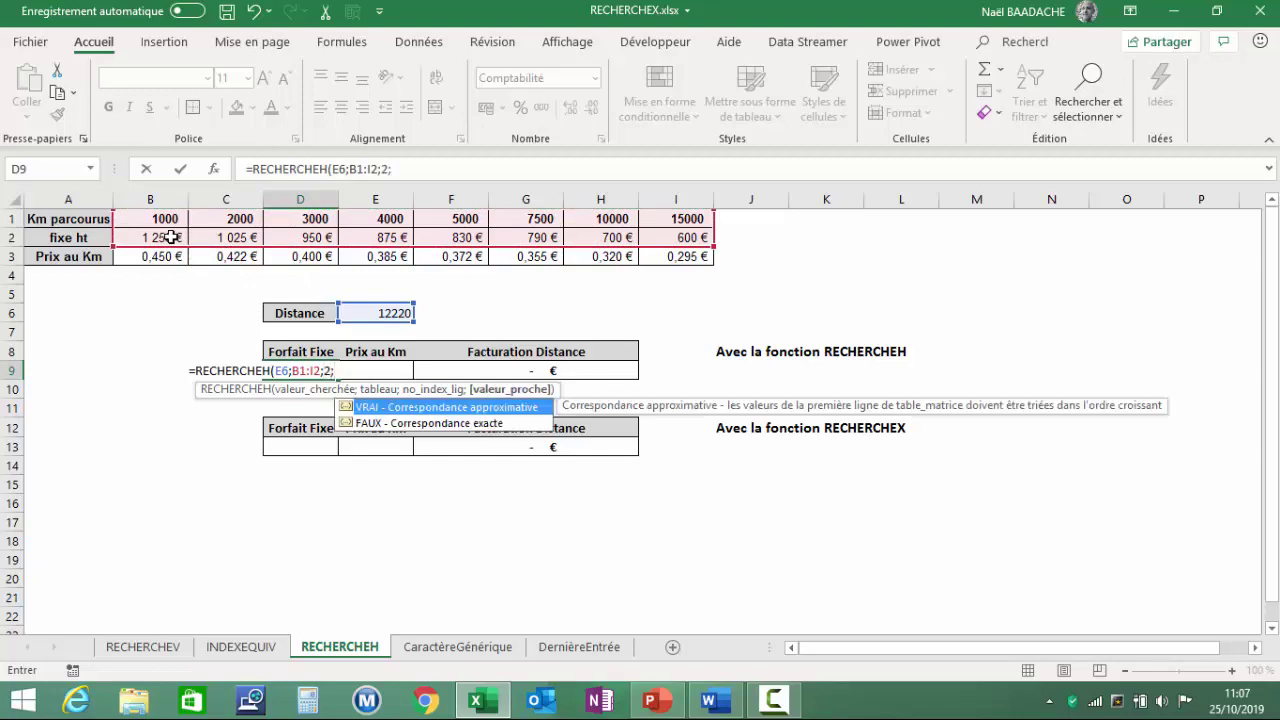
type("vrai")
type(")")
key("Return")
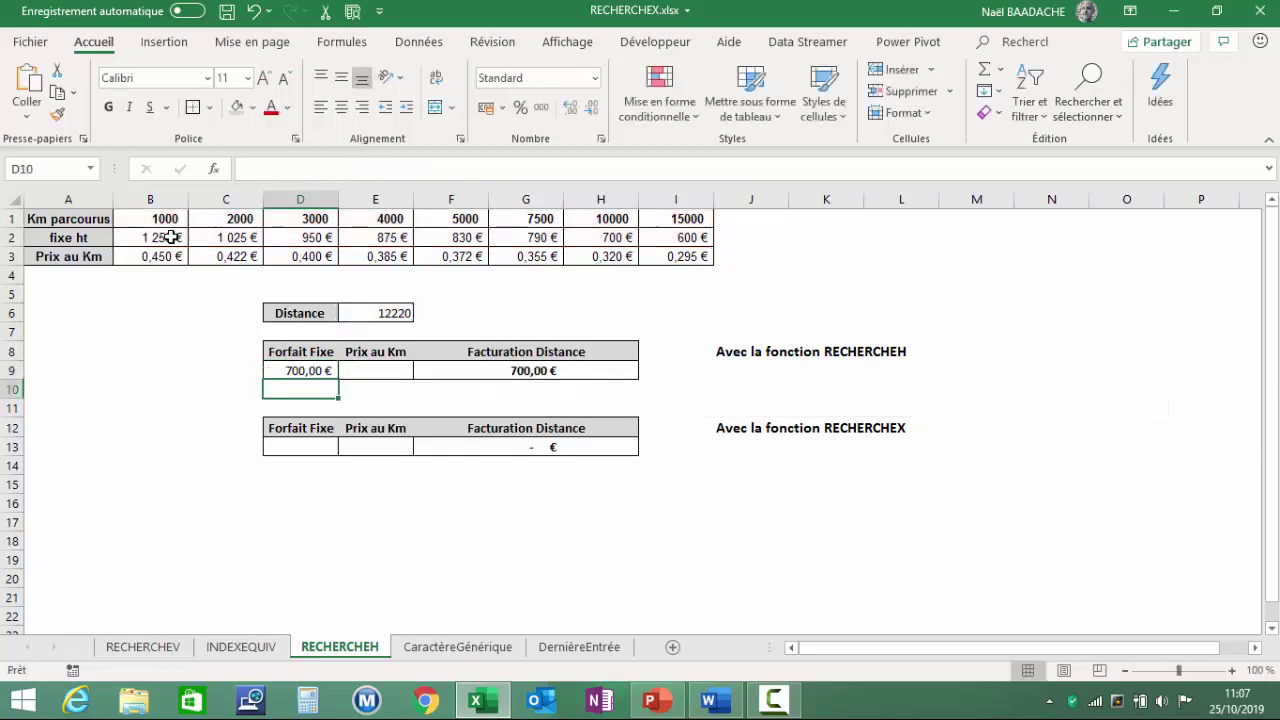
Verify D9's 700,00 € for 12220 km comes from the 10000 km bracket in H1.
left_click(302, 366)
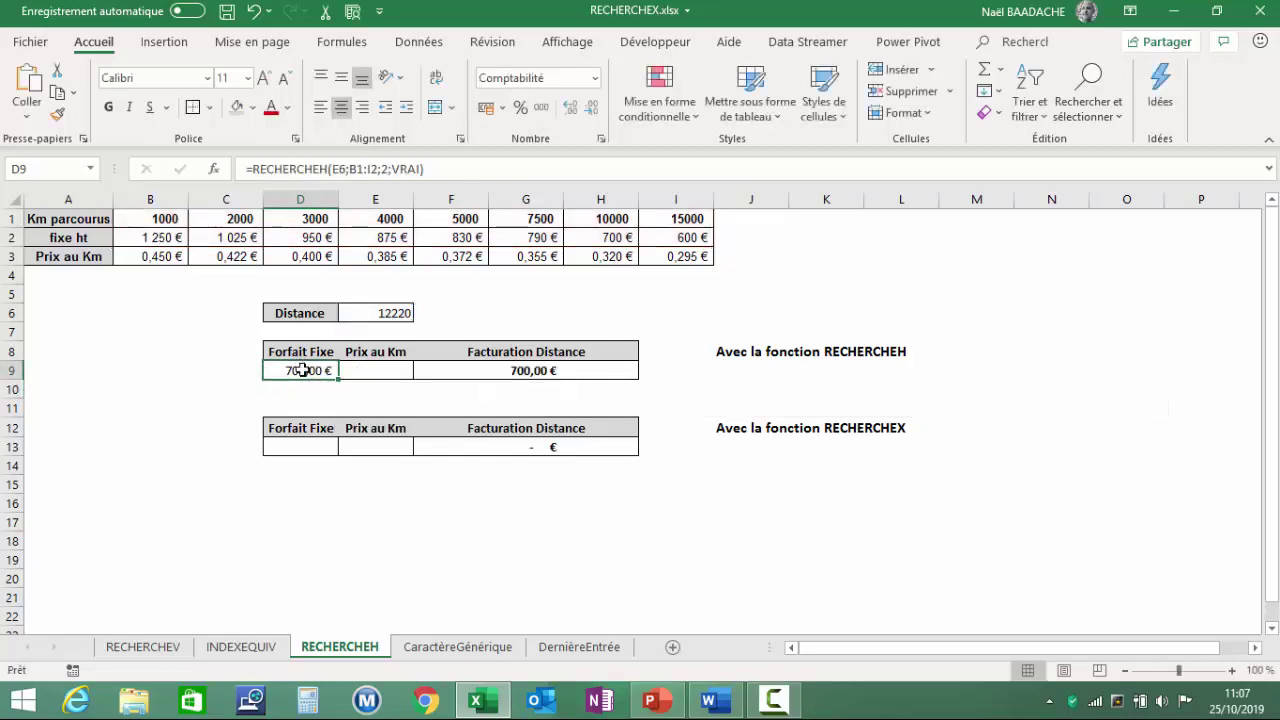
left_click(400, 318)
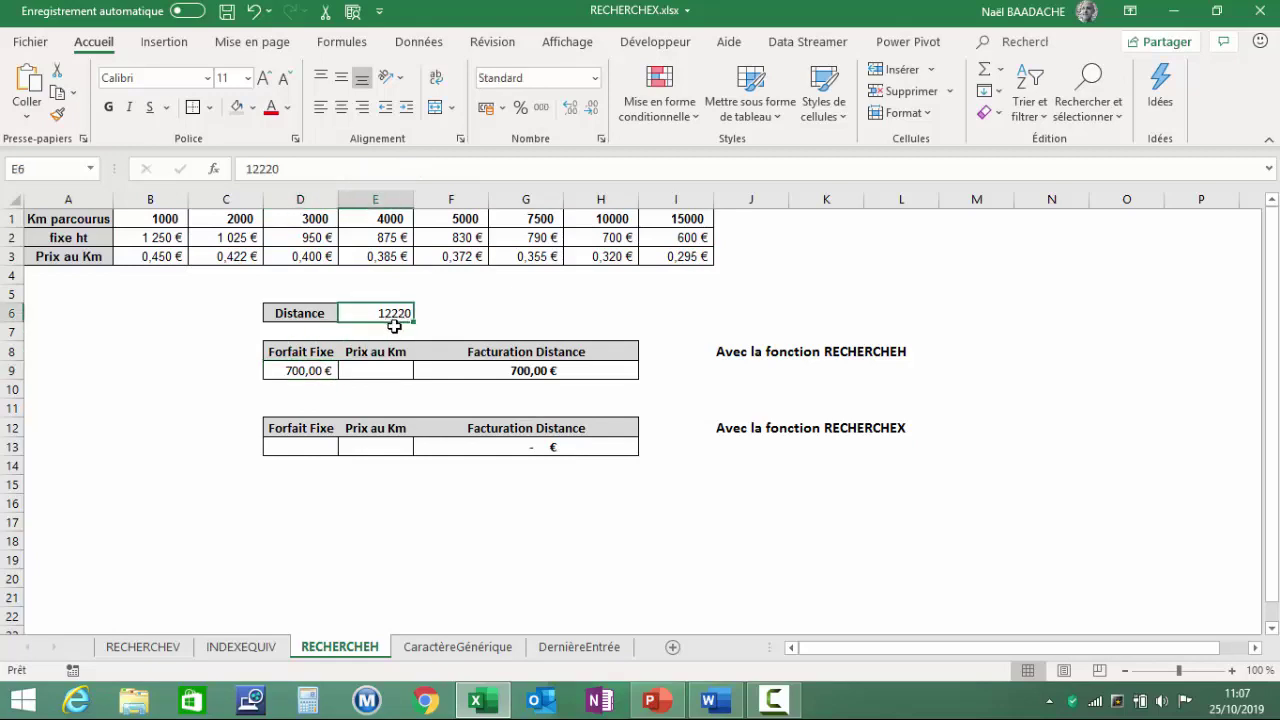
left_click(604, 220)
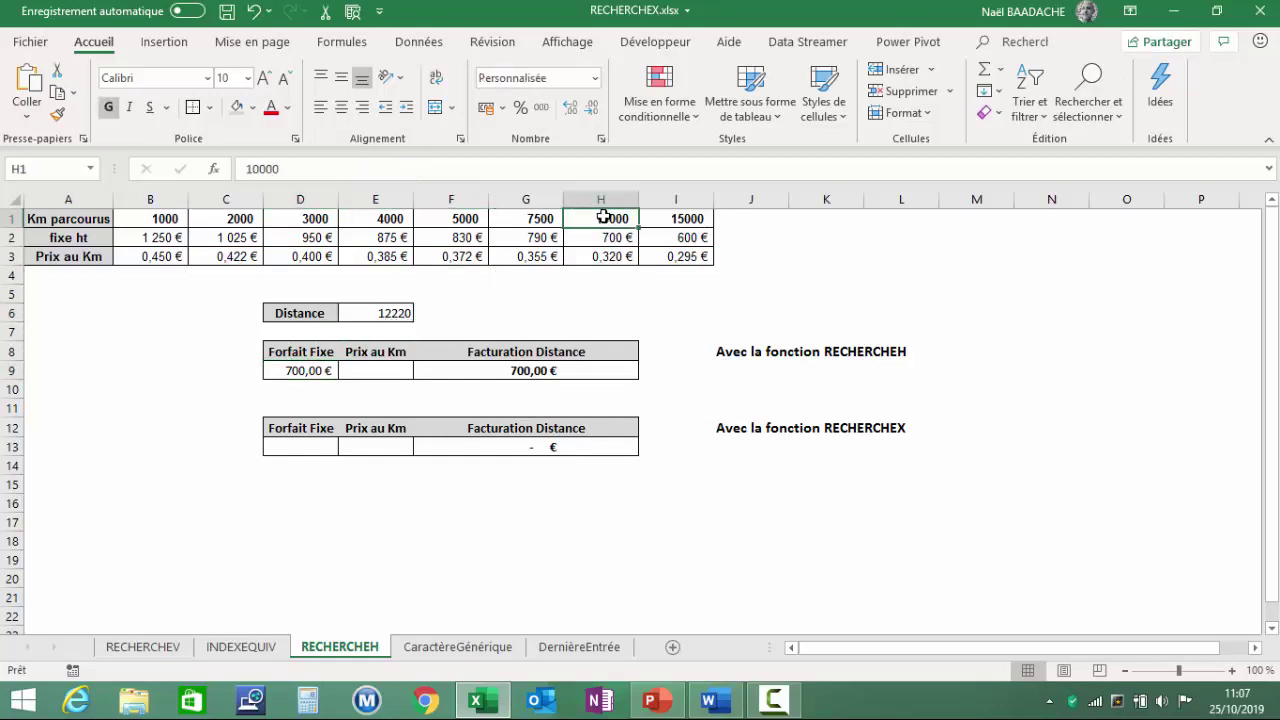
left_click_drag(604, 217, 609, 239)
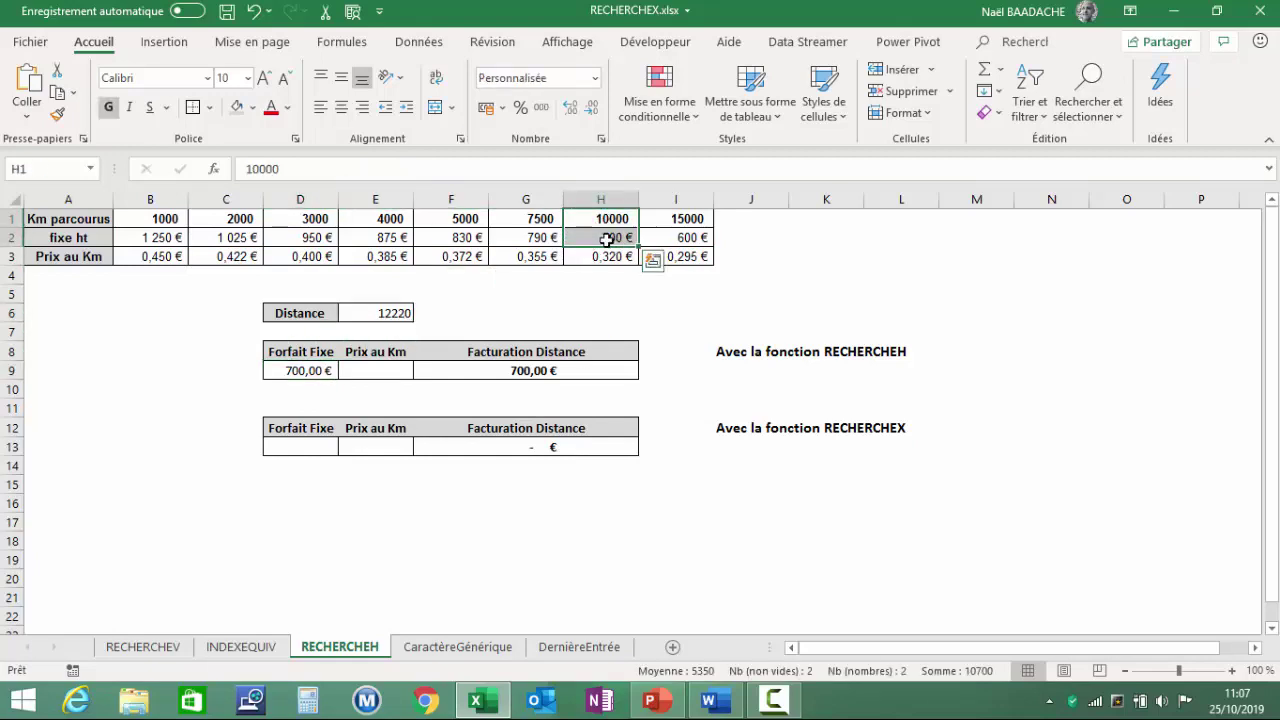
left_click(297, 448)
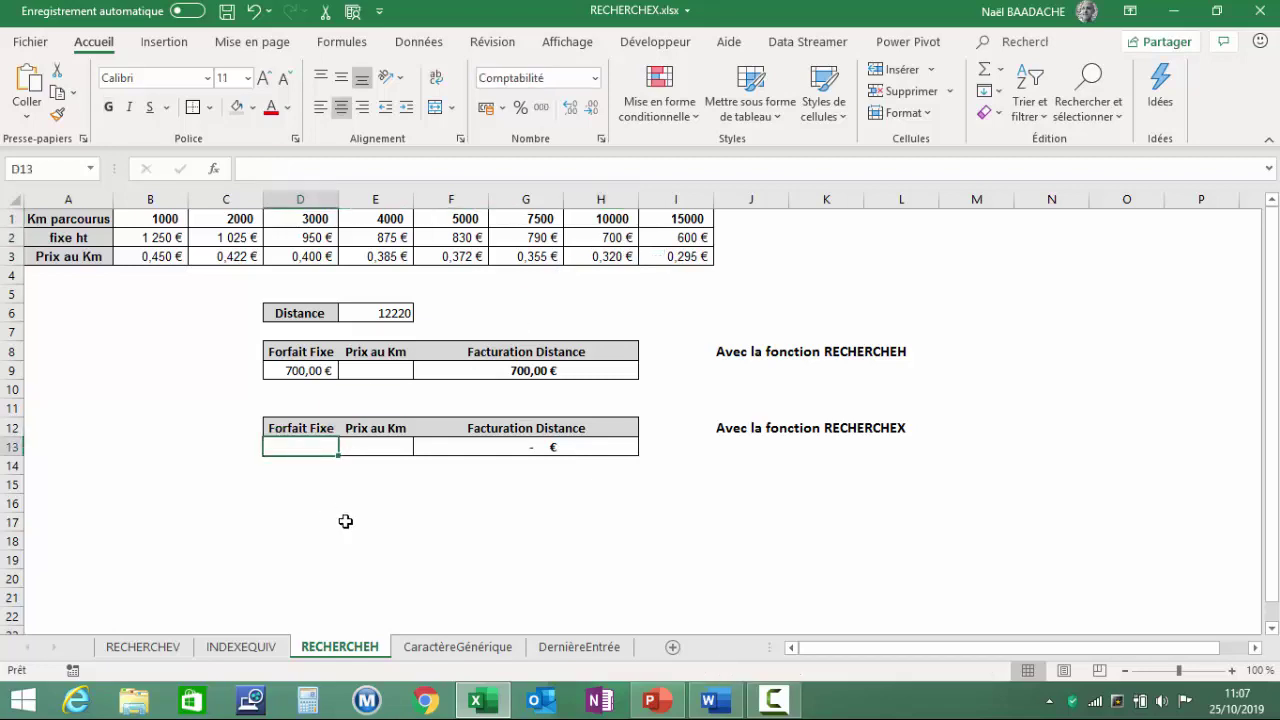
Enter =RECHERCHEX(E6;B1:I1;B2:I2;-1) in D13 using the exact-or-next-smaller match mode.
type("=recher")
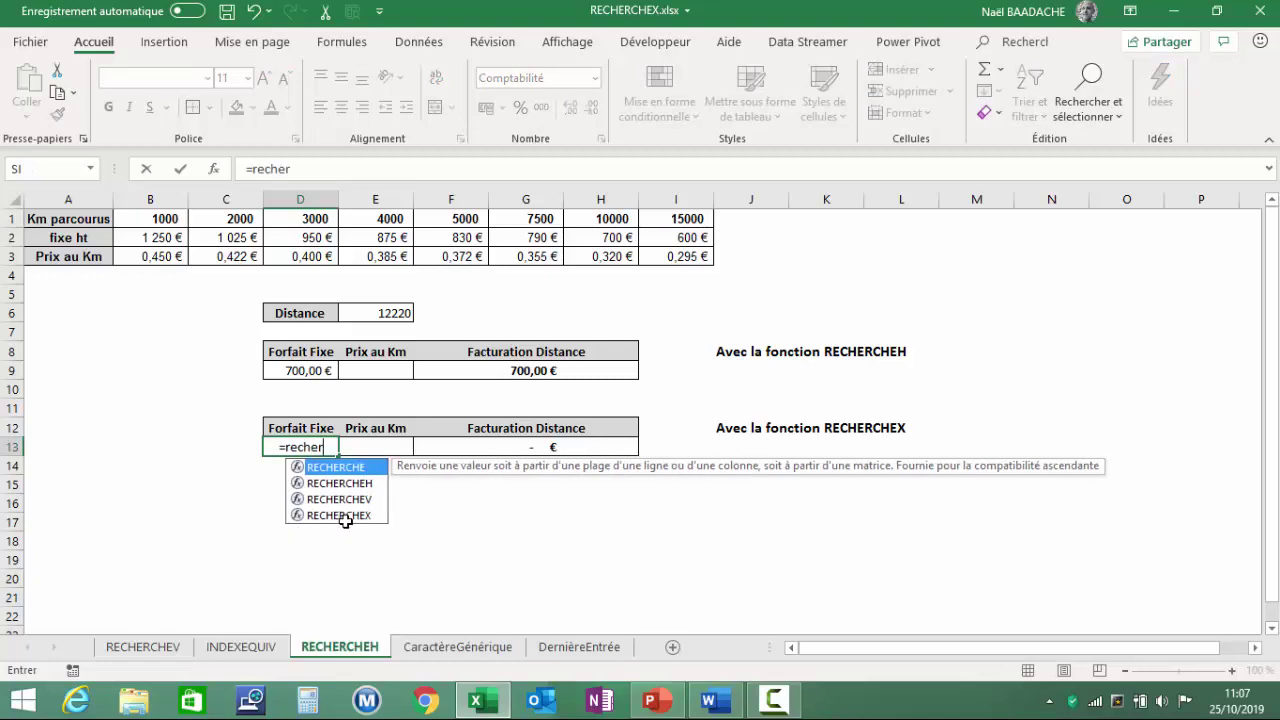
double_click(350, 515)
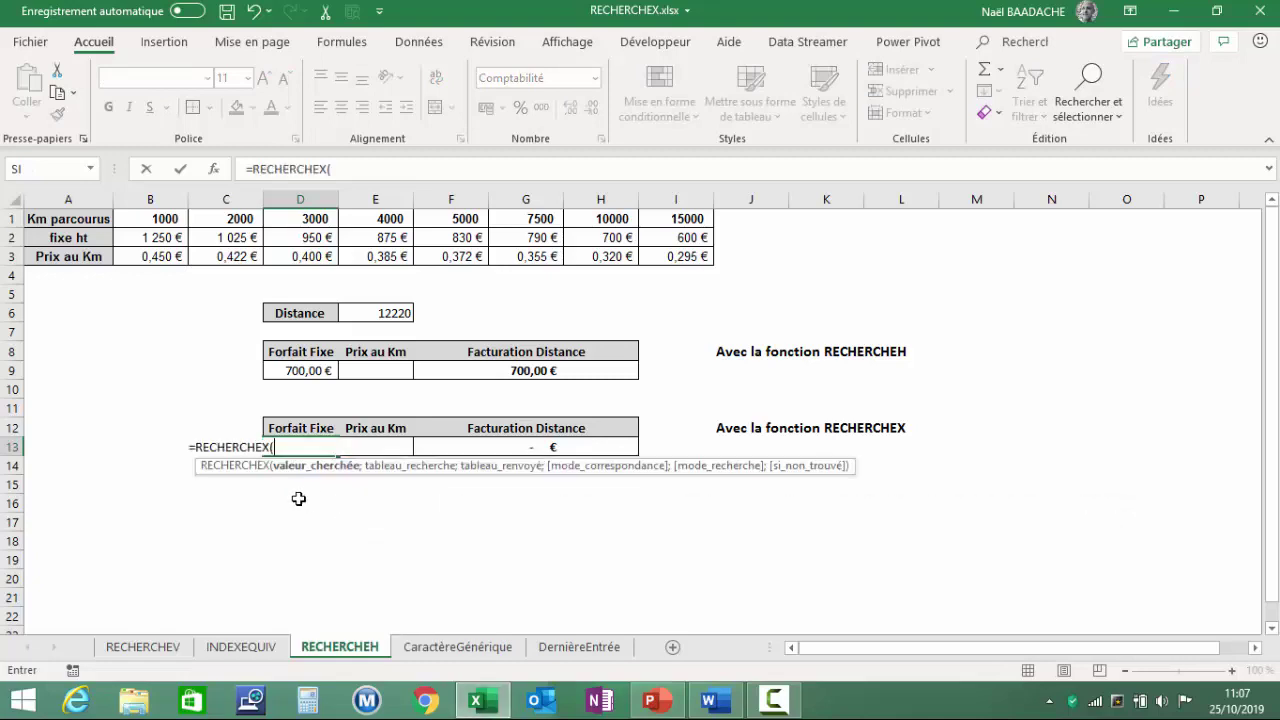
left_click(395, 313)
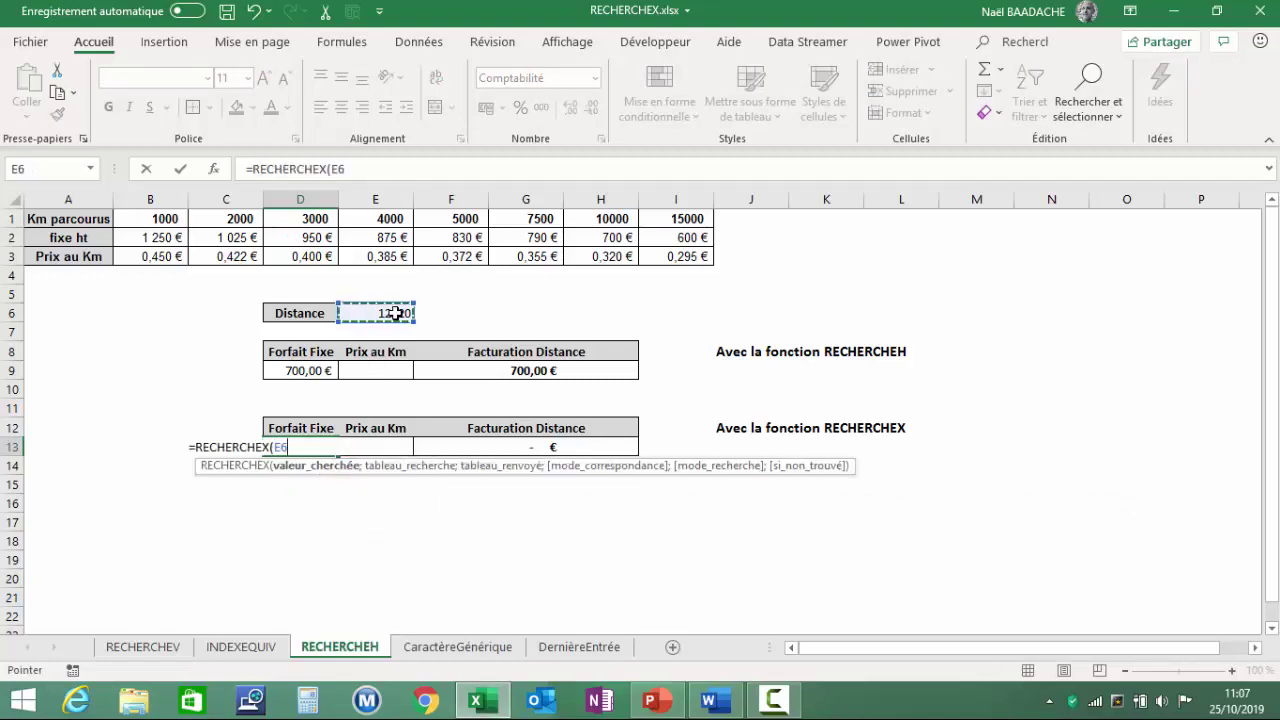
type(";")
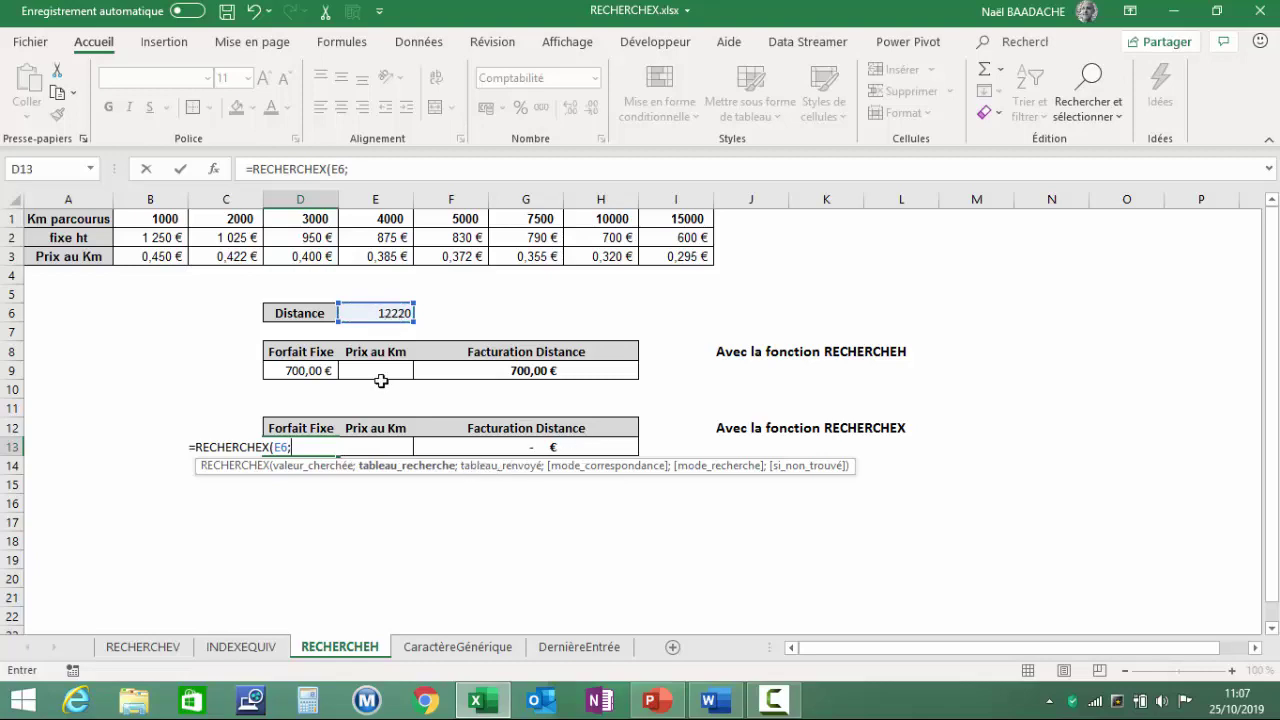
left_click_drag(162, 219, 676, 212)
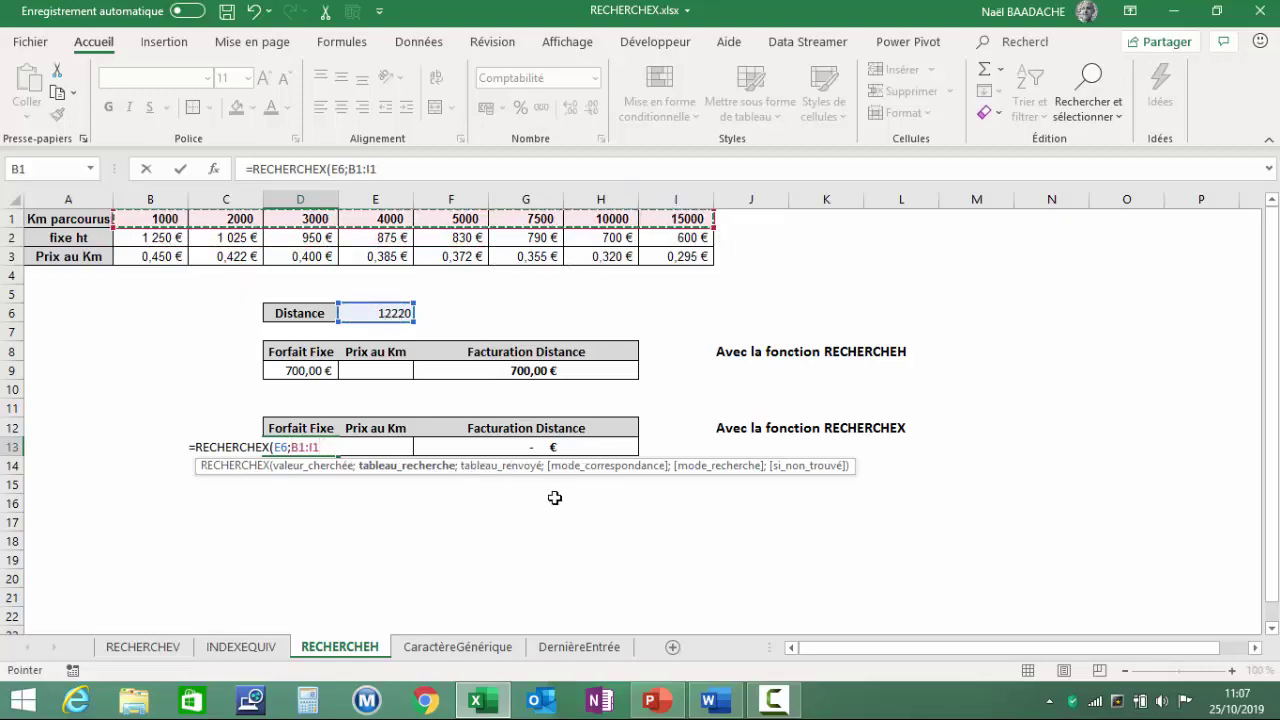
type(";")
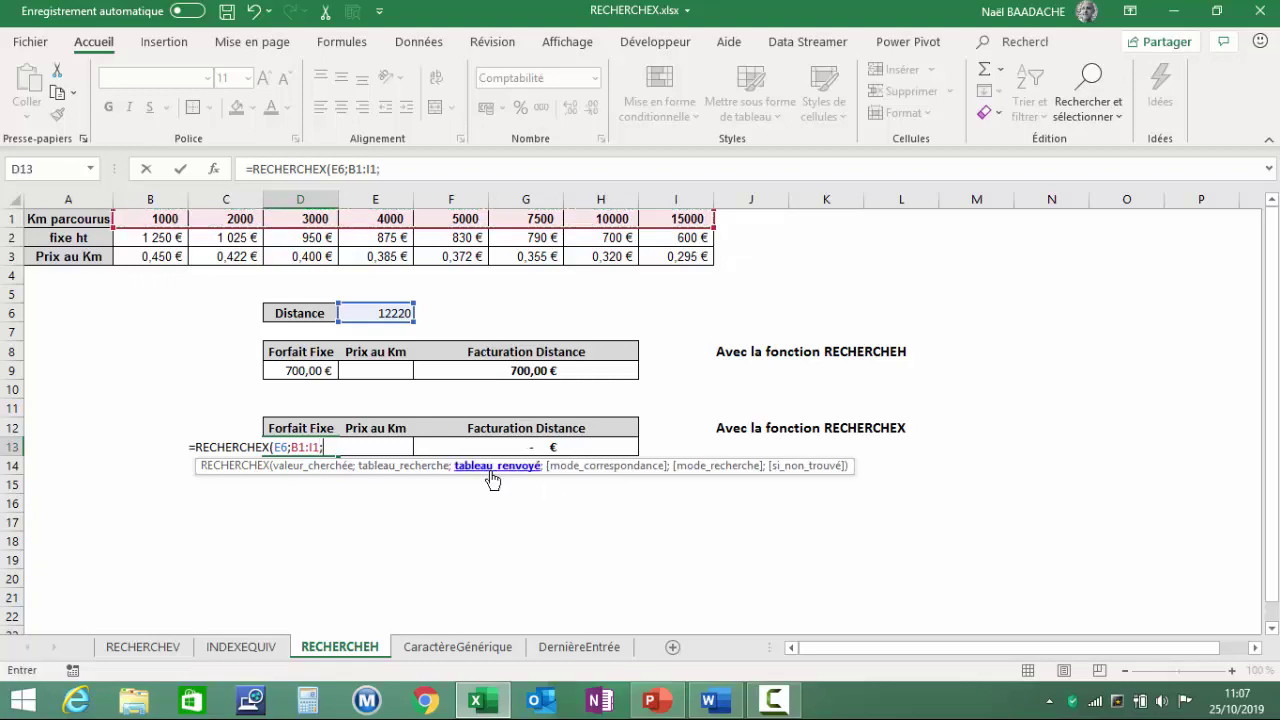
left_click_drag(150, 237, 676, 237)
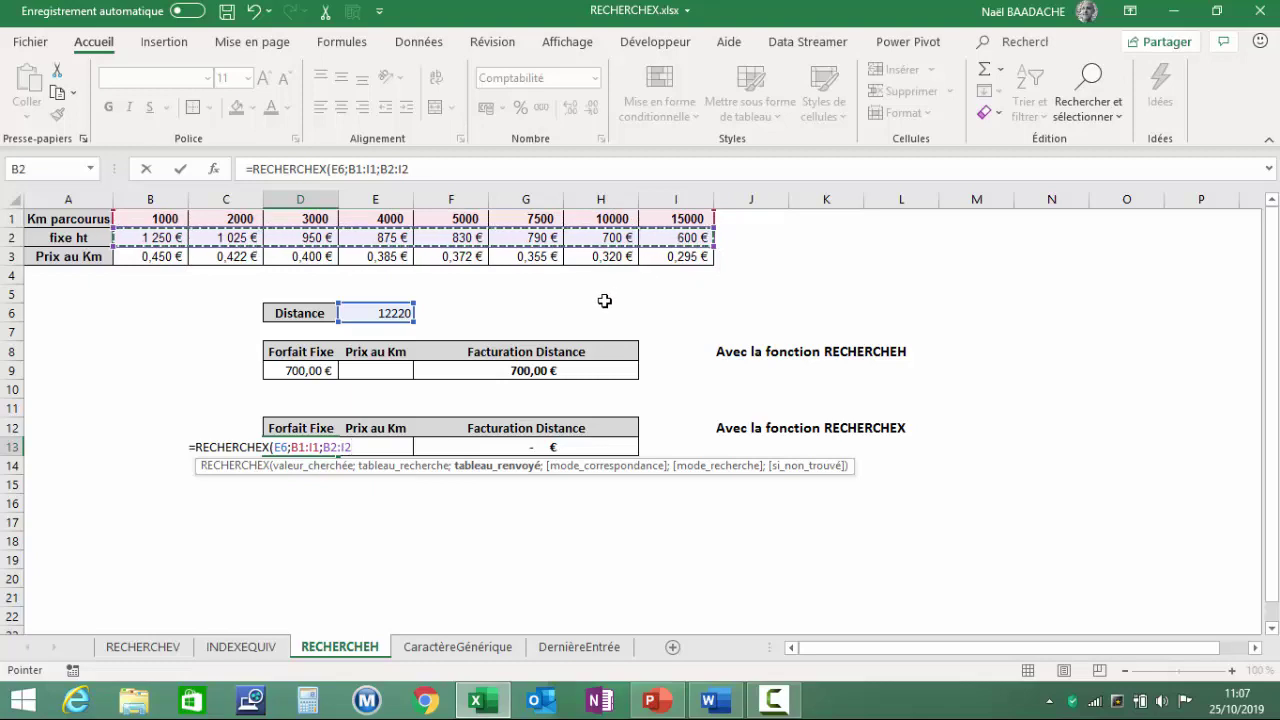
type(";")
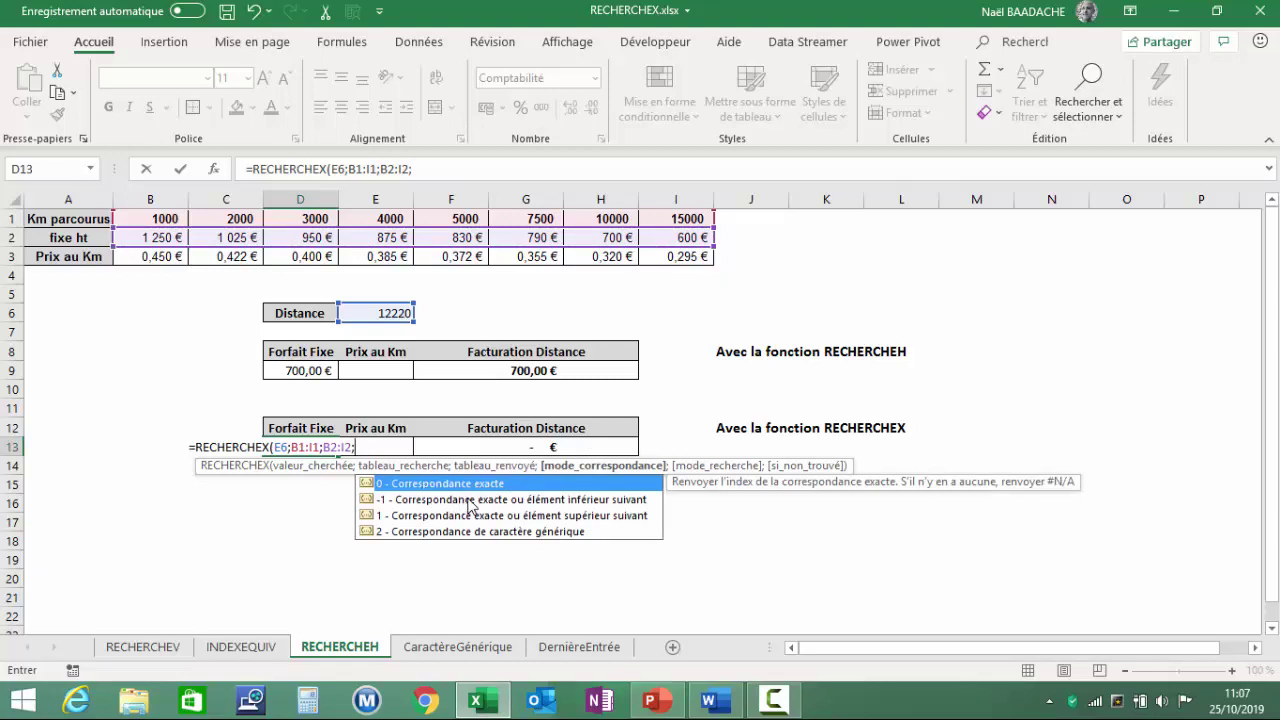
double_click(470, 500)
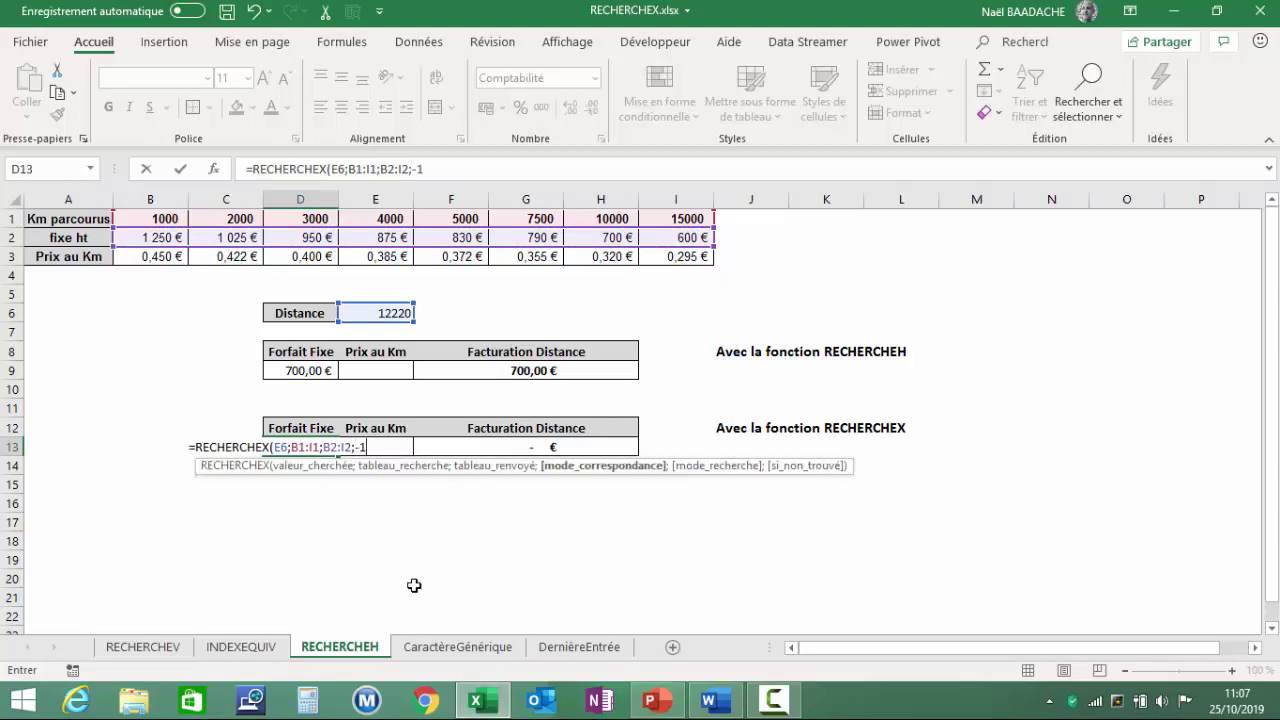
key("Return")
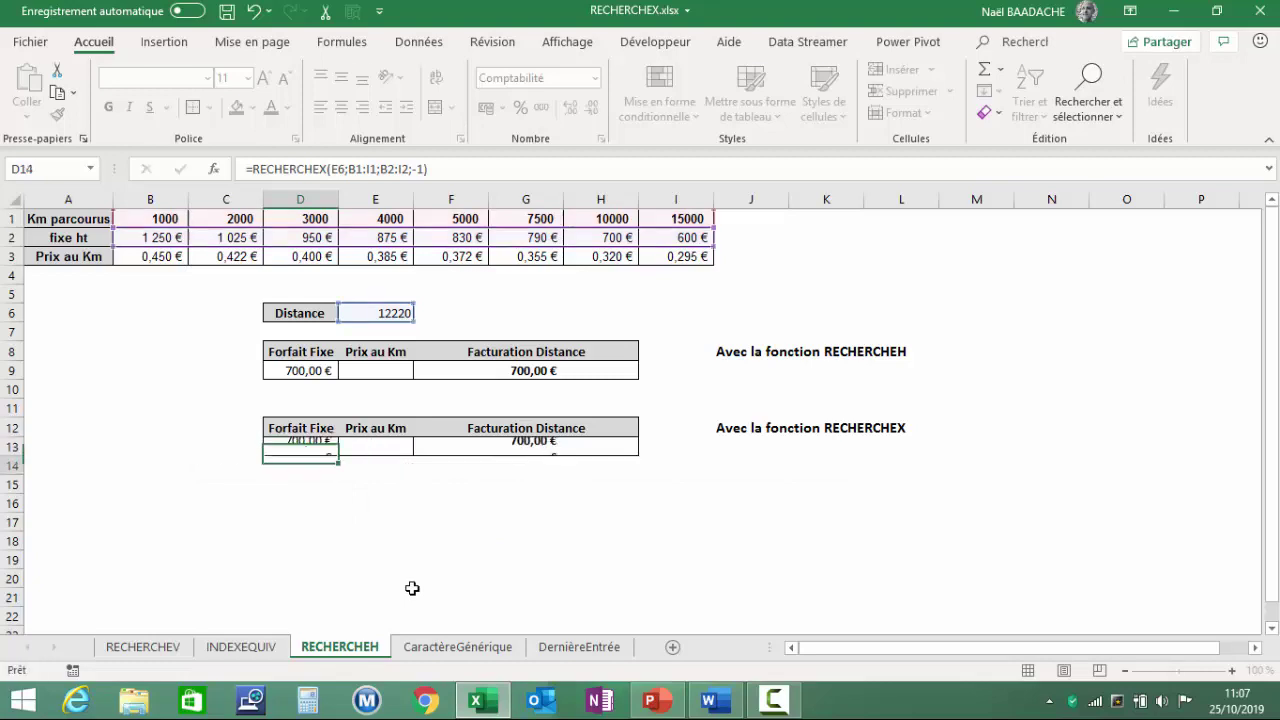
key("Up")
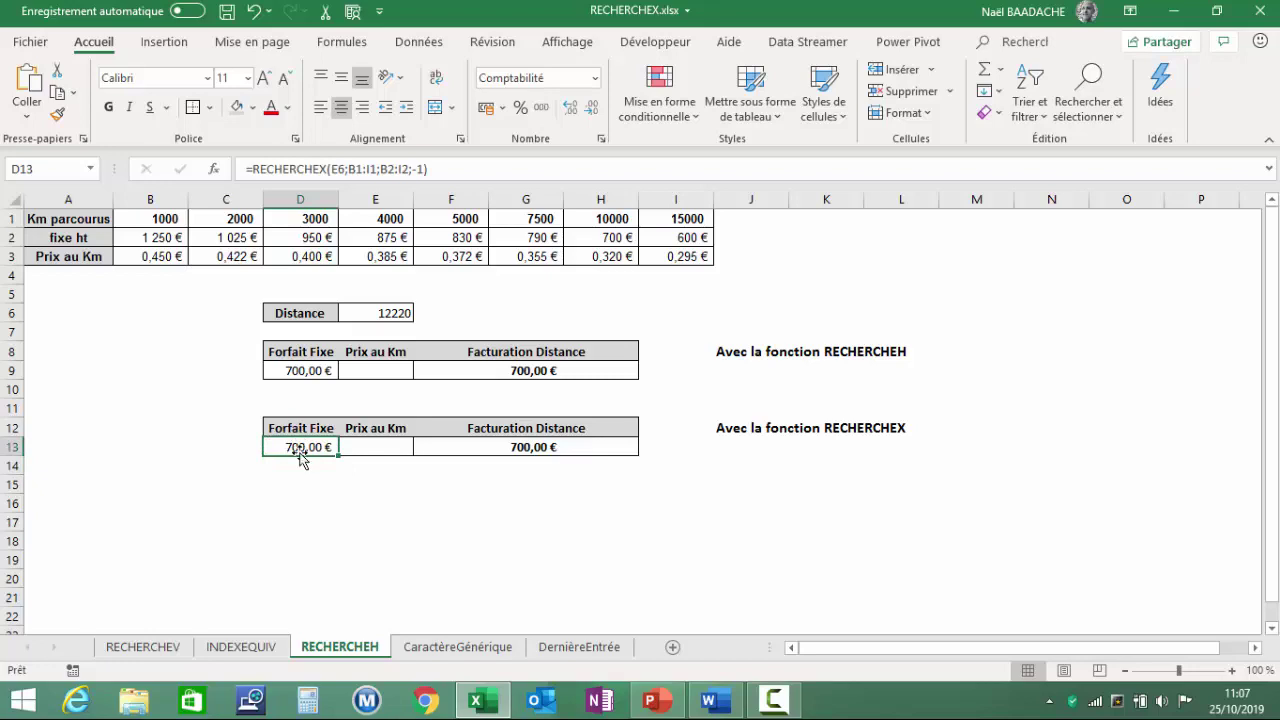
Insert a blank row above the fixe ht row and compare the RECHERCHEH and RECHERCHEX results.
left_click(8, 237)
right_click(12, 238)
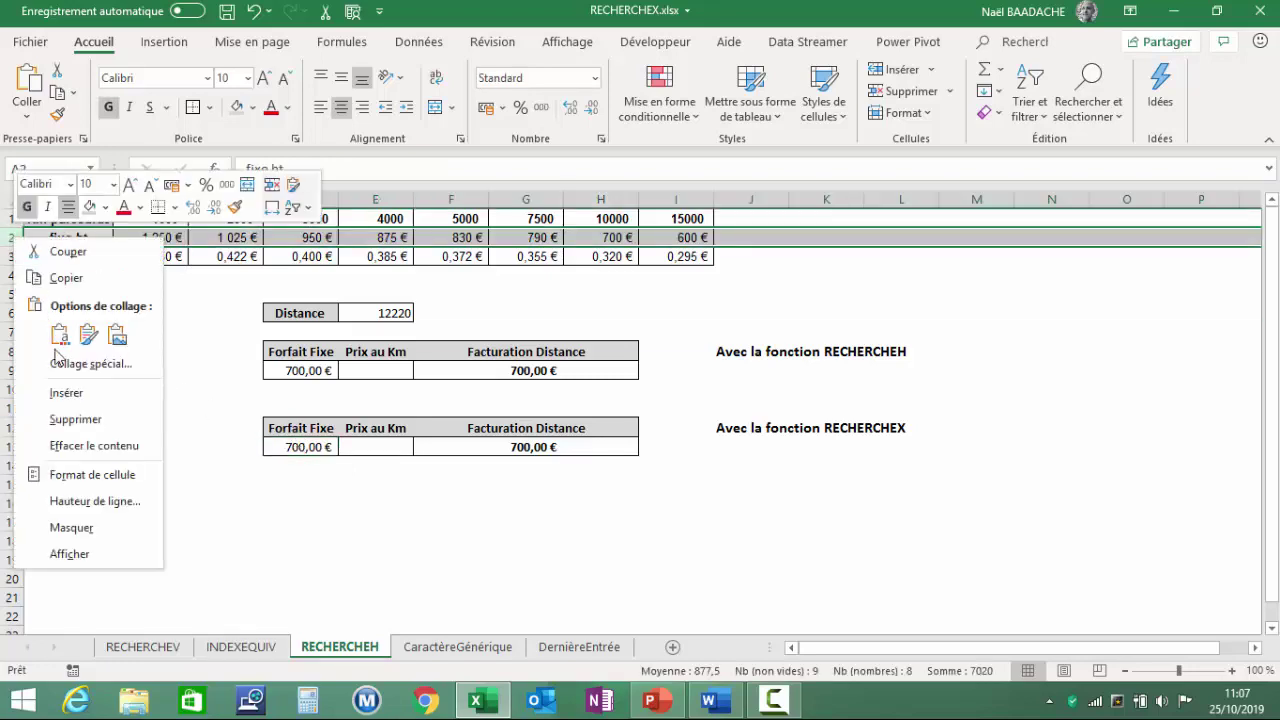
left_click(73, 399)
left_click(305, 390)
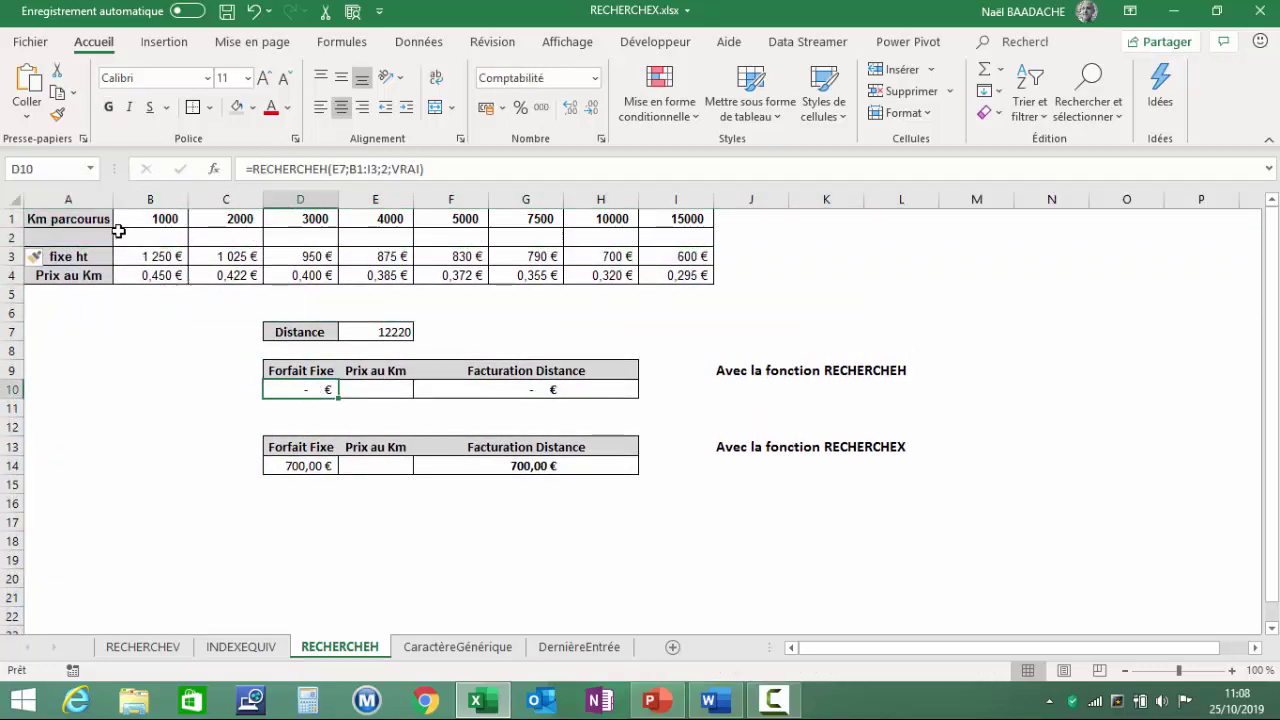
left_click(305, 466)
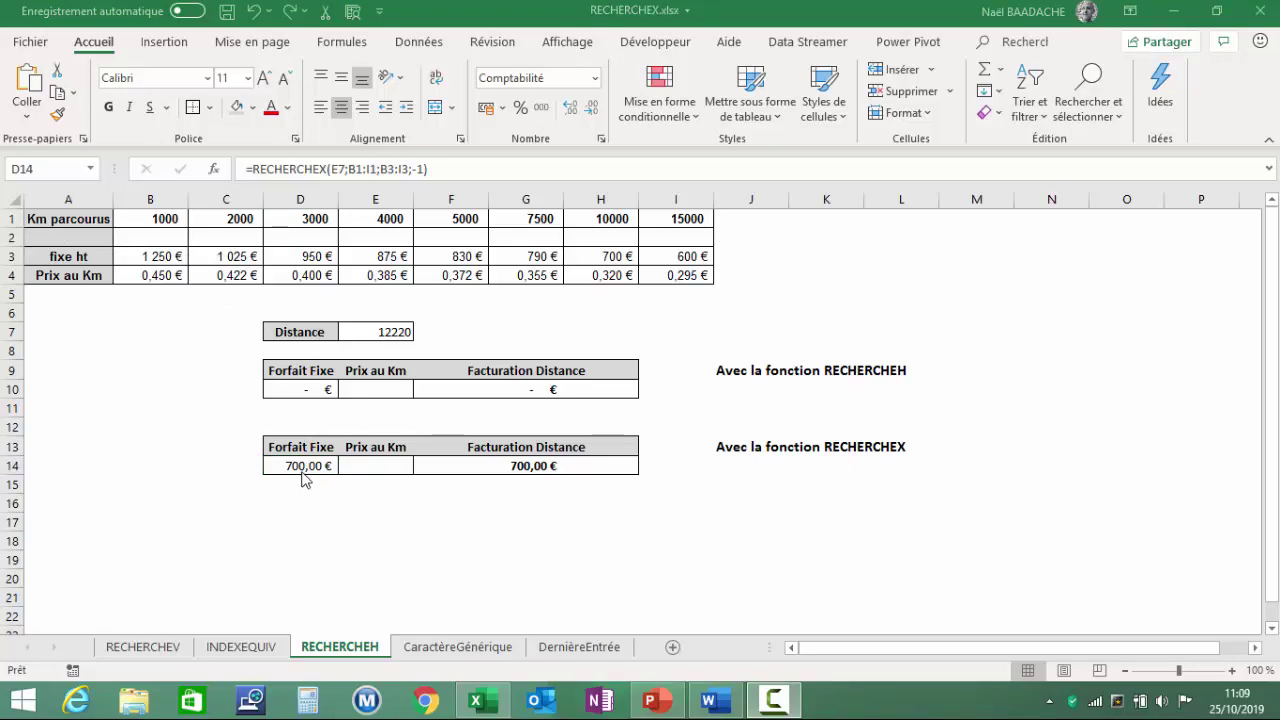
On the CaractèreGénérique sheet, select the city names Paris to Toulouse in A2:A9.
left_click(457, 648)
left_click(240, 501)
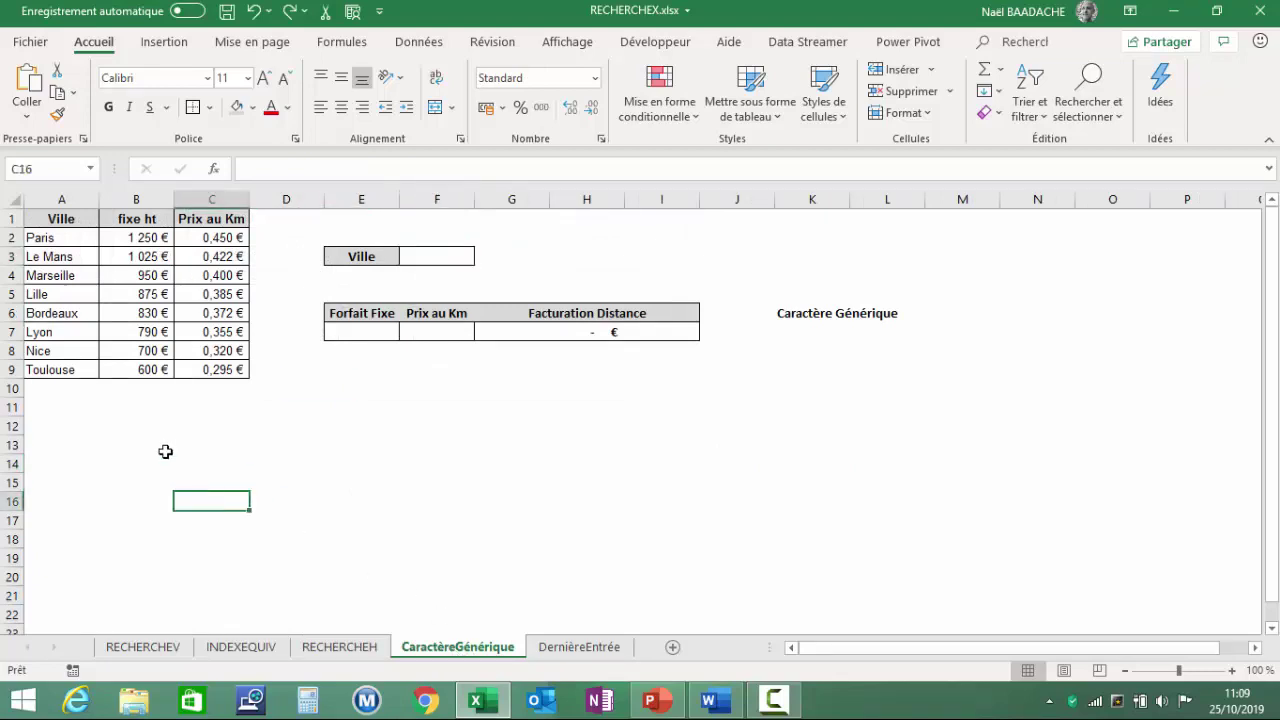
left_click_drag(55, 238, 55, 370)
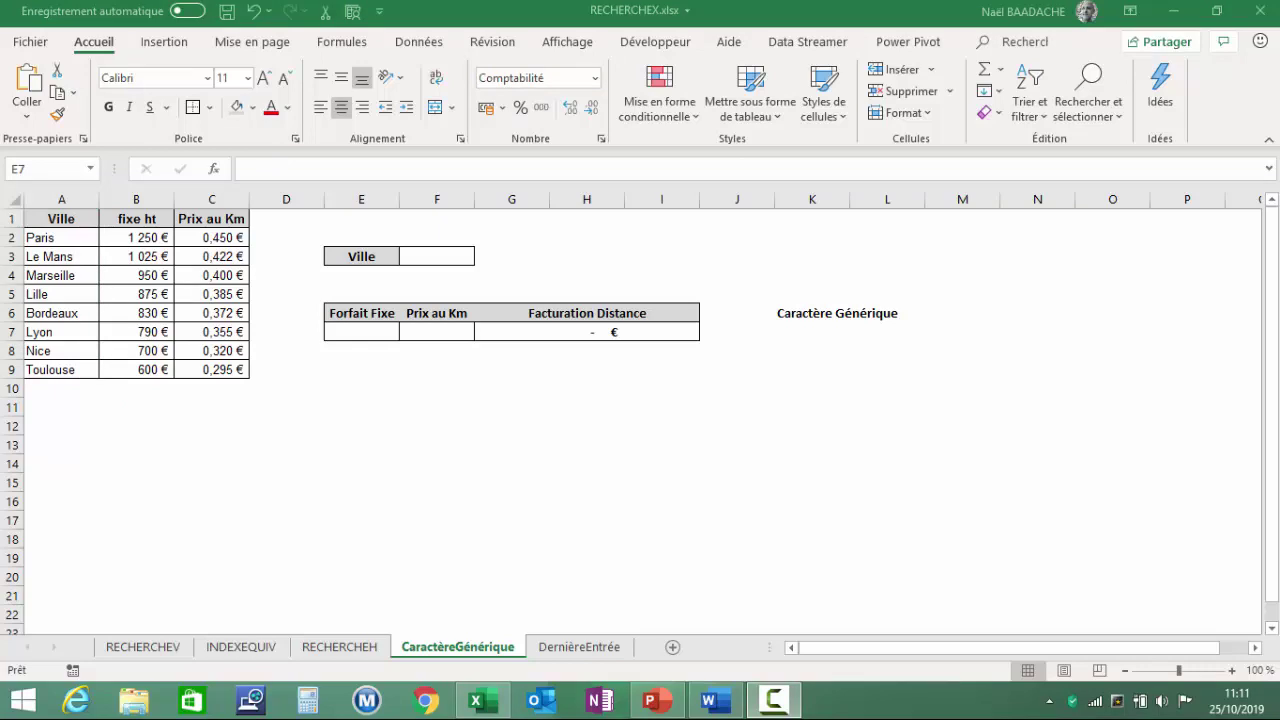
Start =RECHERCHEX("Li*" in E7 with lookup range A2:A9 and results B2:B9.
left_click(378, 334)
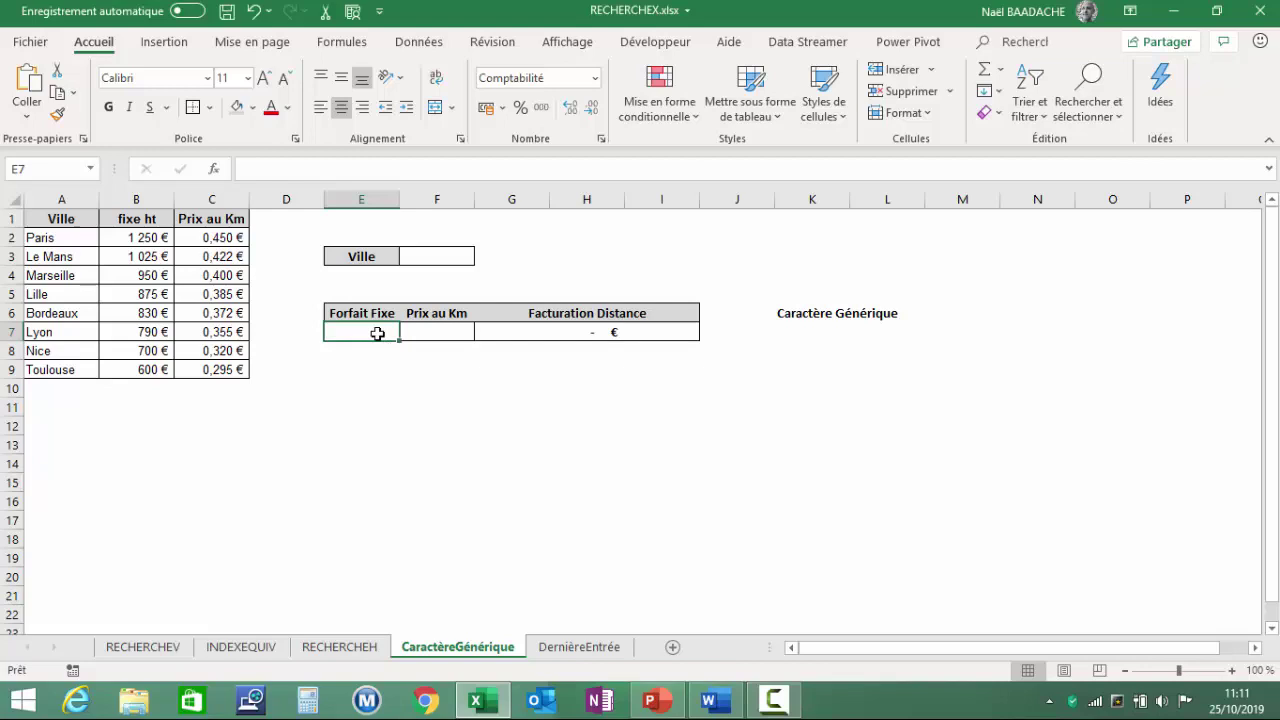
type("=rech")
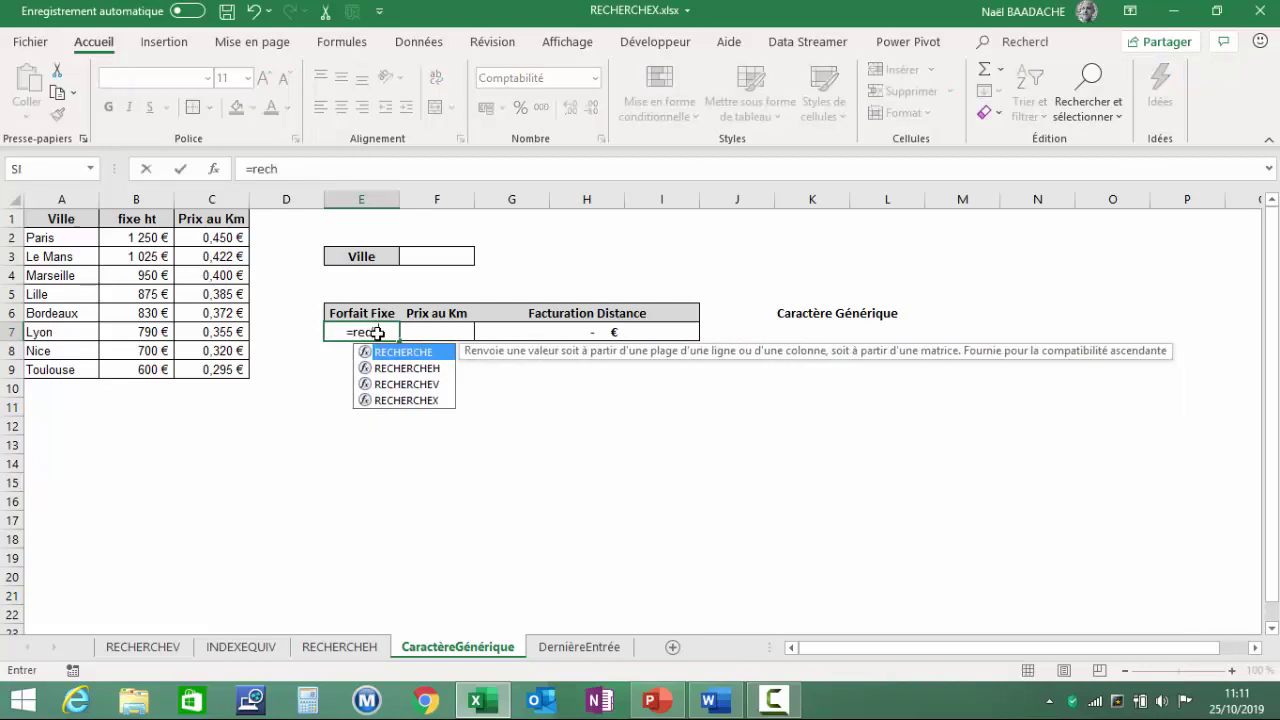
type("er")
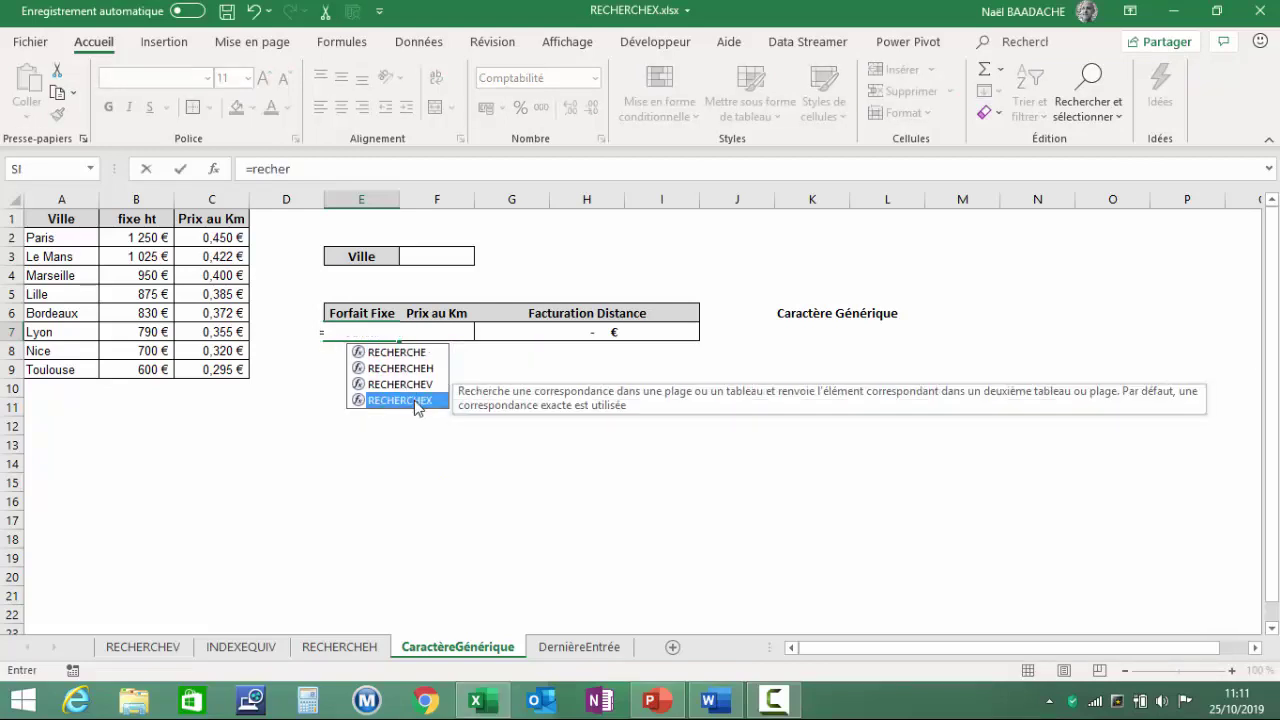
double_click(400, 400)
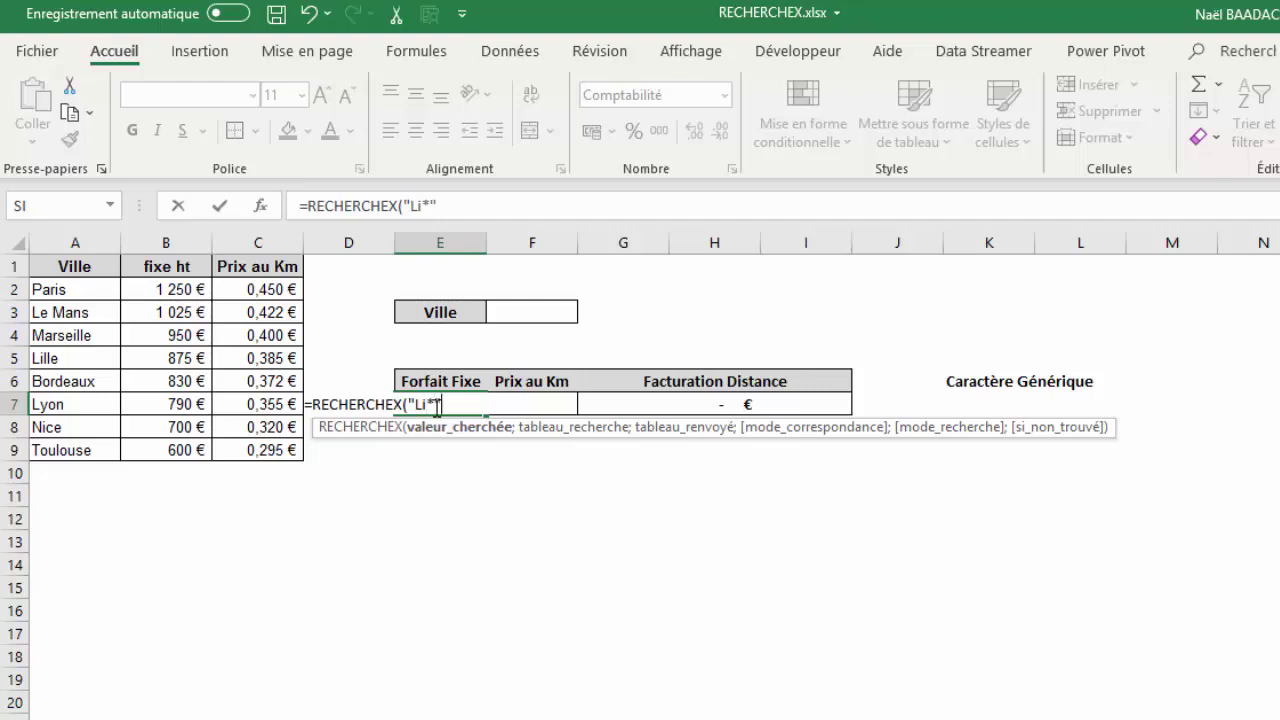
type(";")
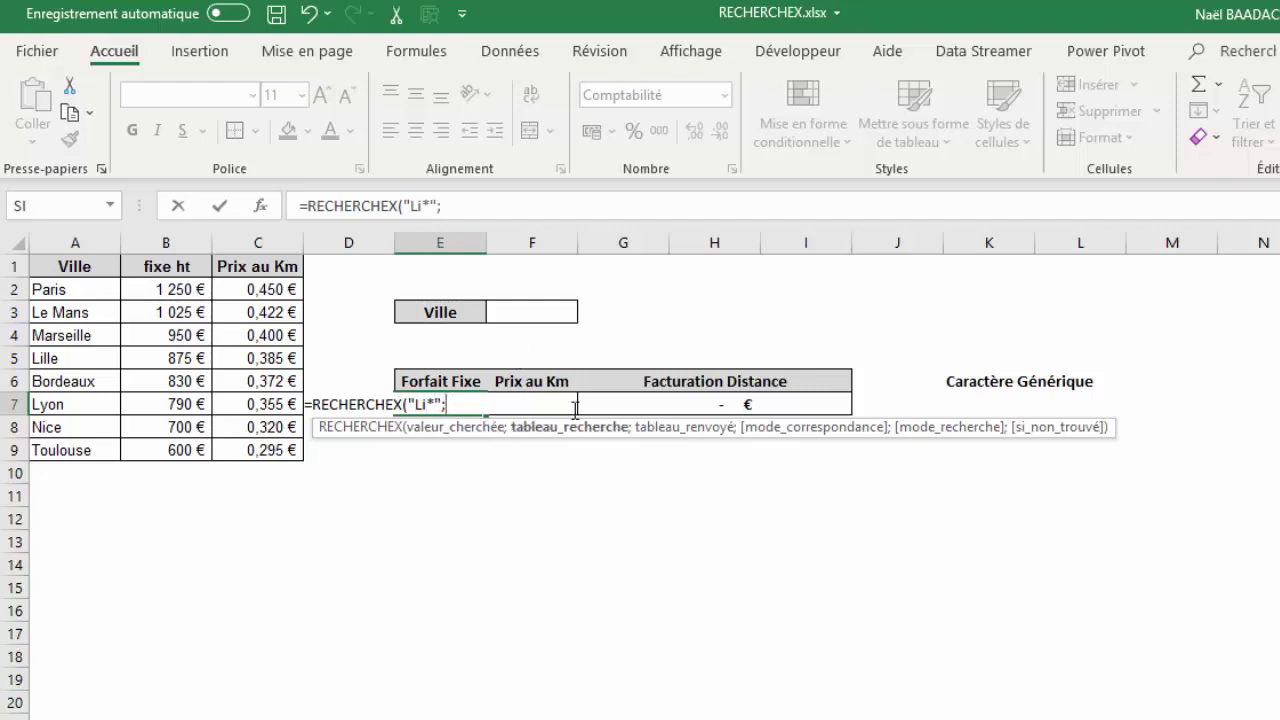
left_click(77, 289)
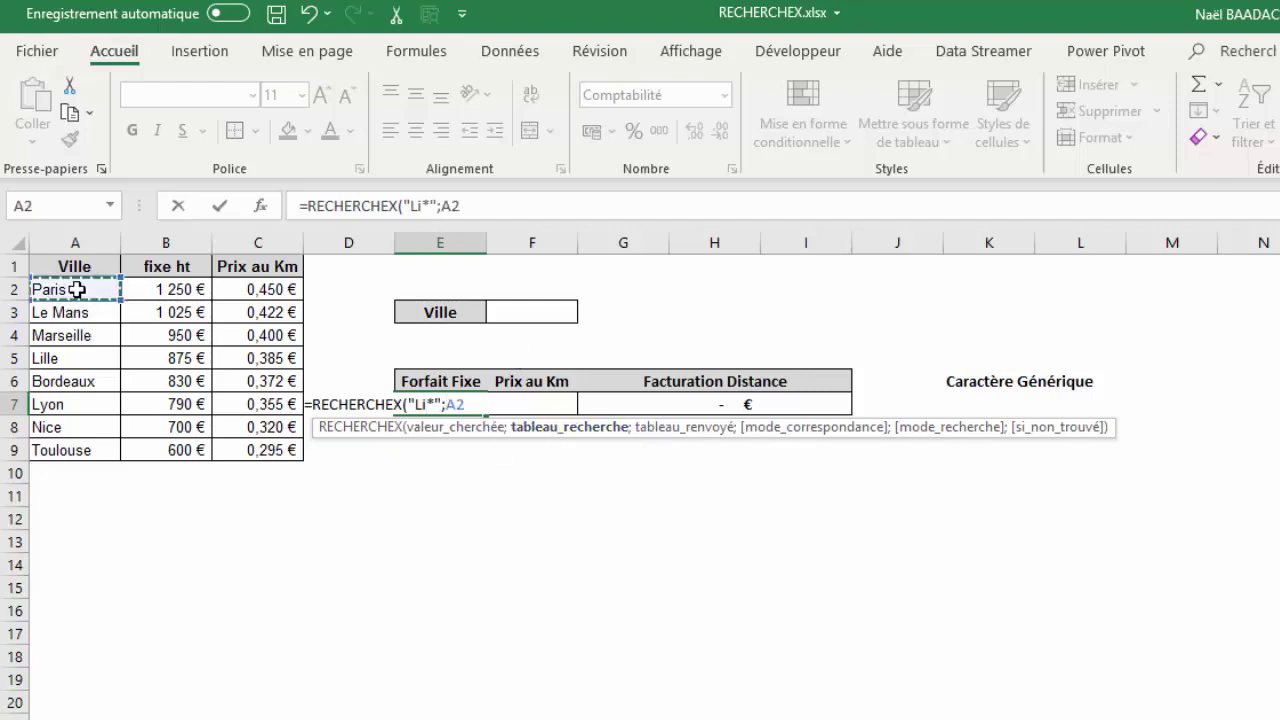
left_click_drag(77, 289, 63, 451)
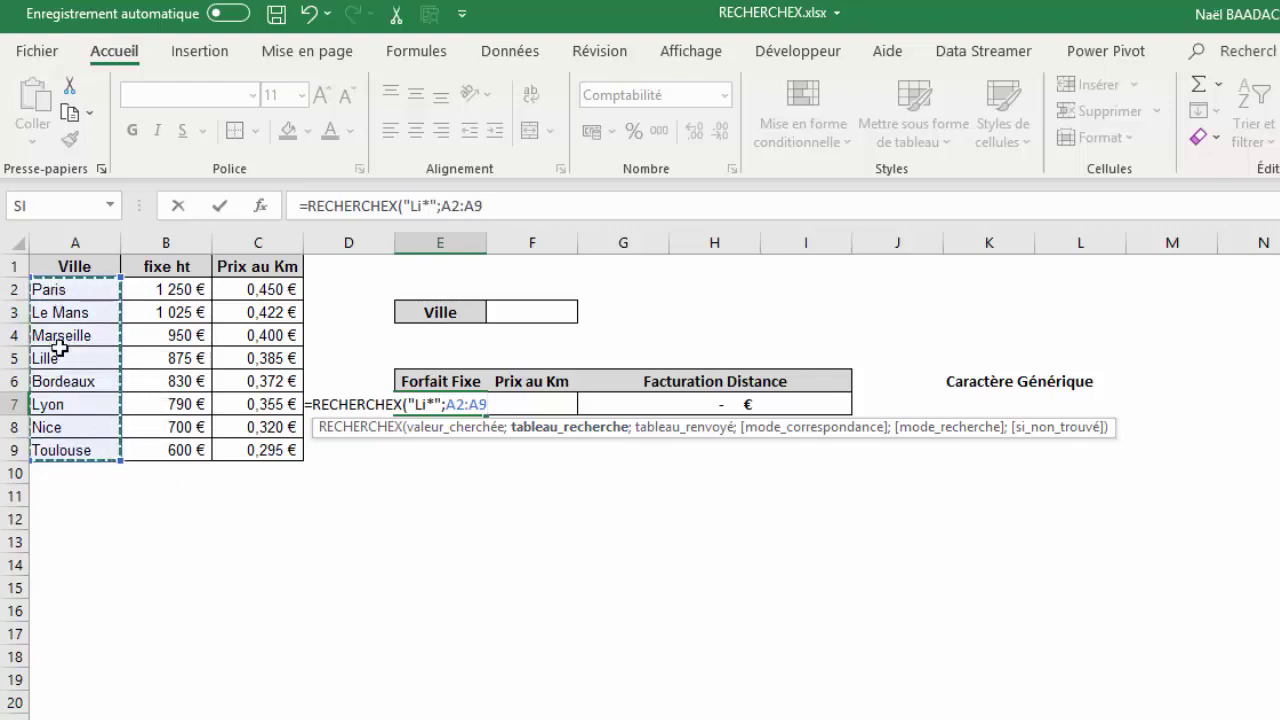
type(";")
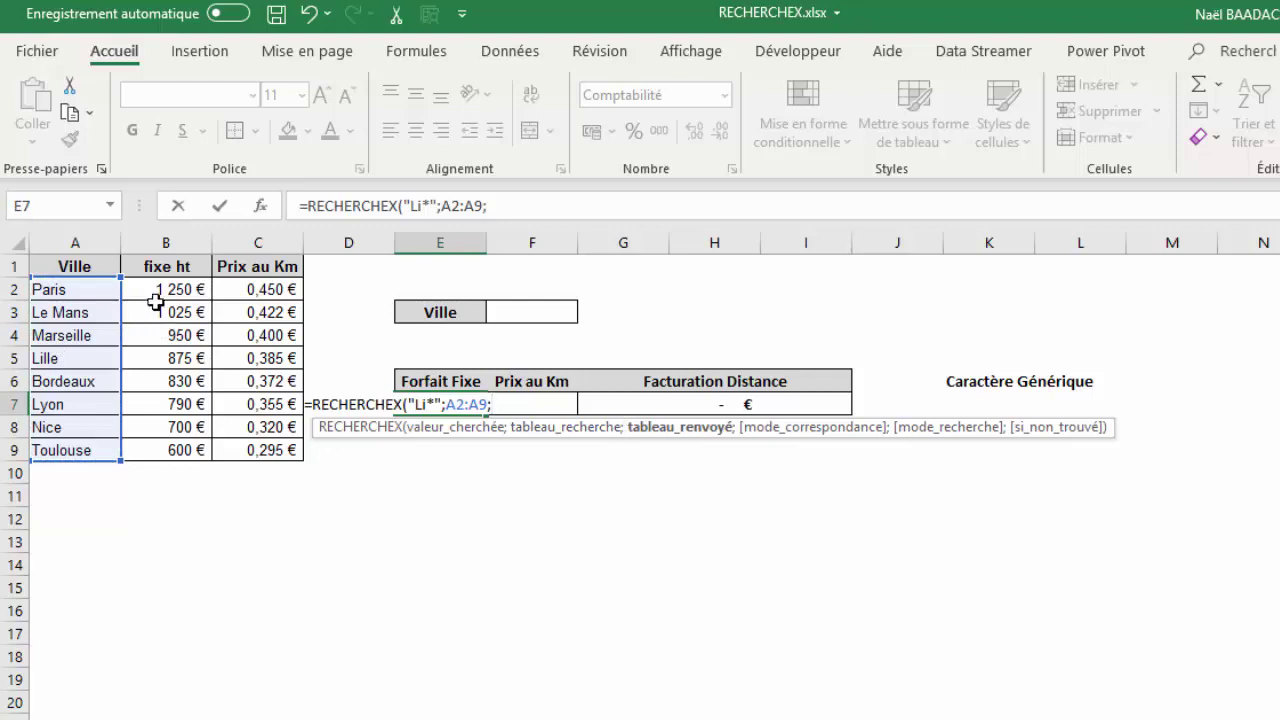
left_click_drag(158, 290, 162, 447)
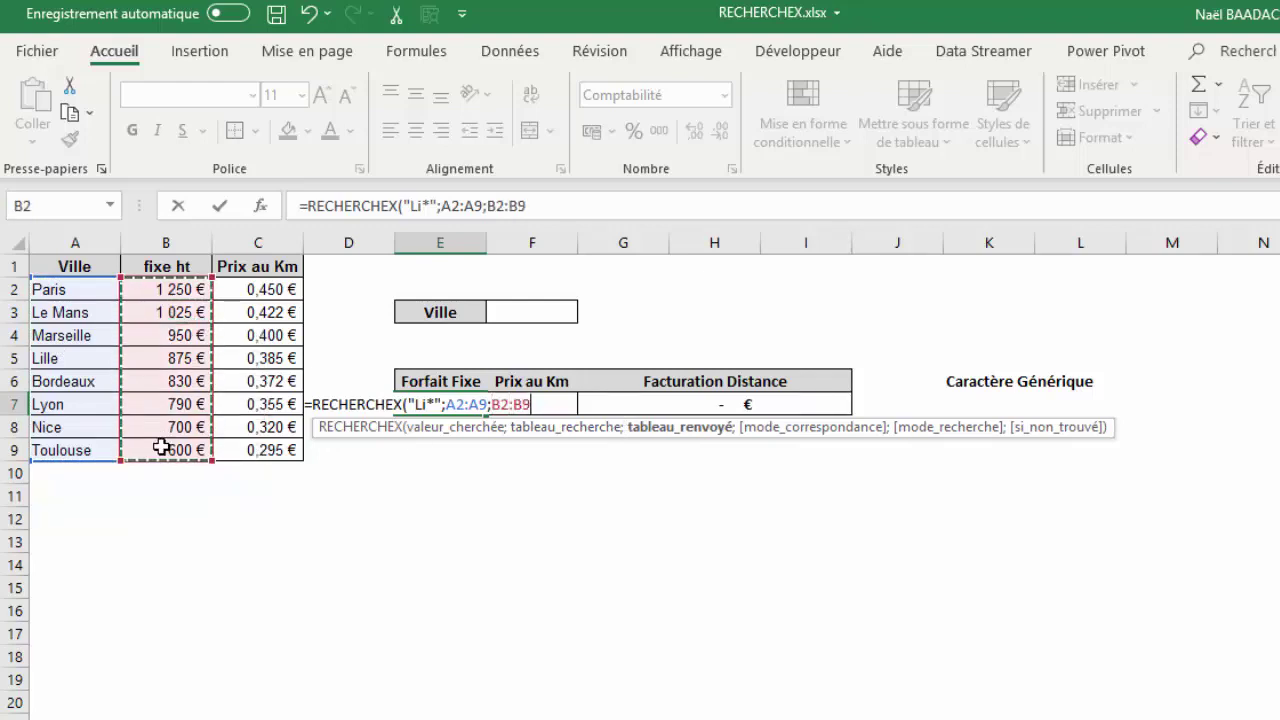
Finish with wildcard match mode 2 and check the result matches Lille's 875,00 €.
type(";")
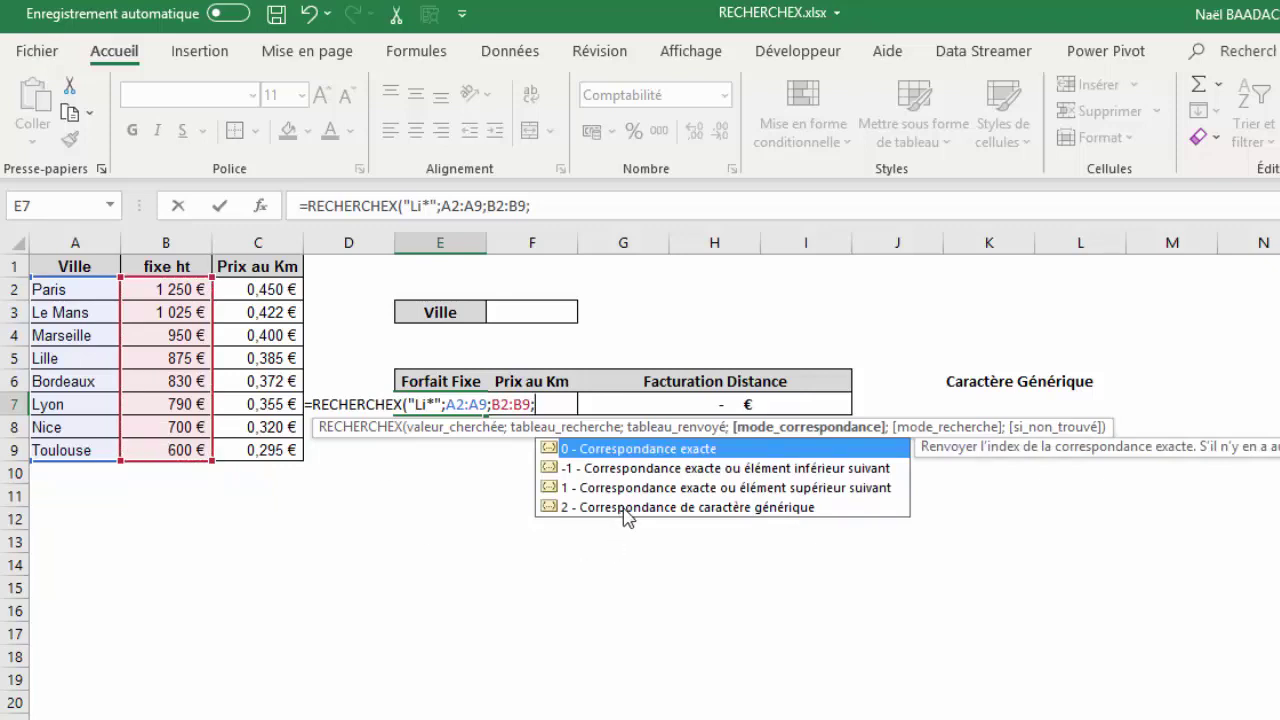
double_click(623, 508)
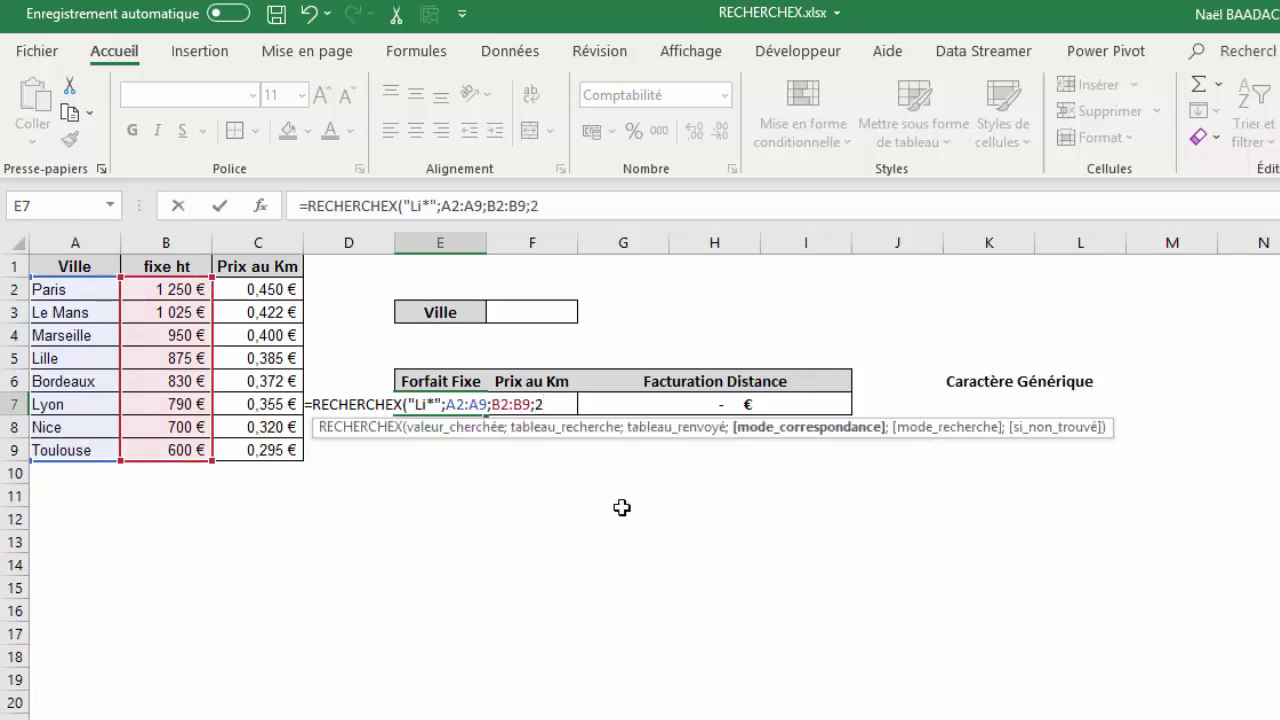
type(")")
key("Return")
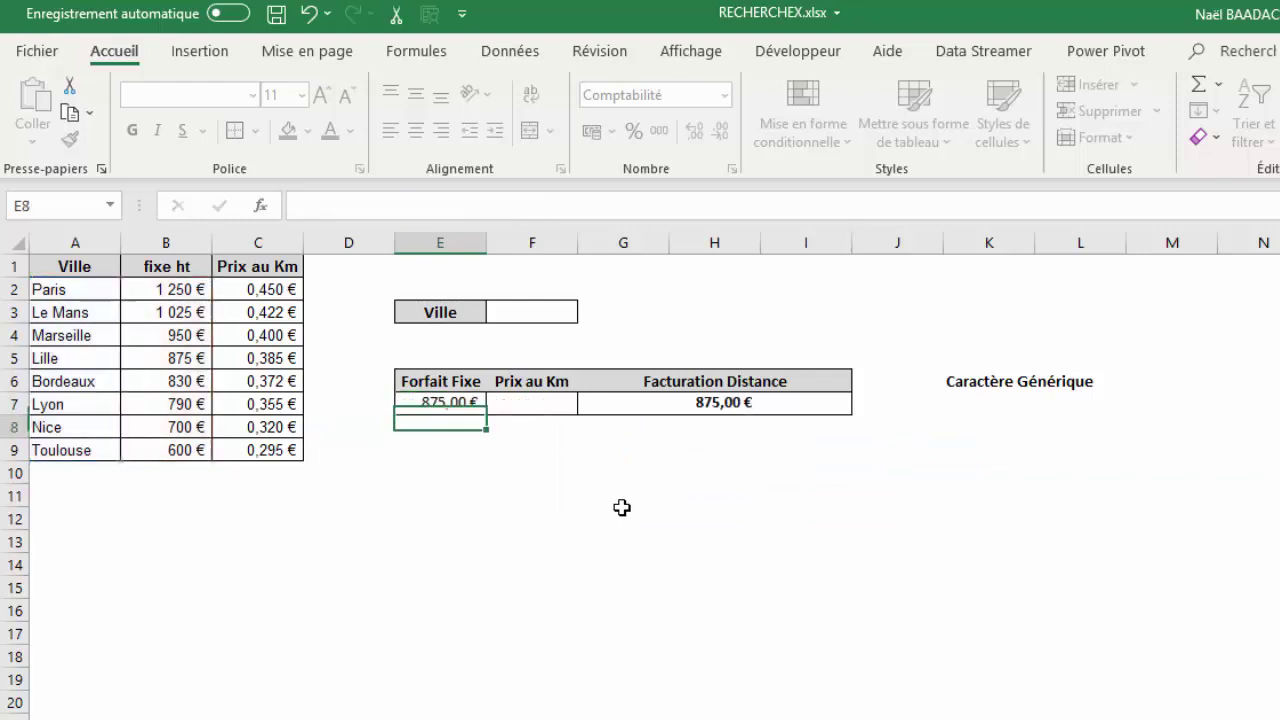
key("Up")
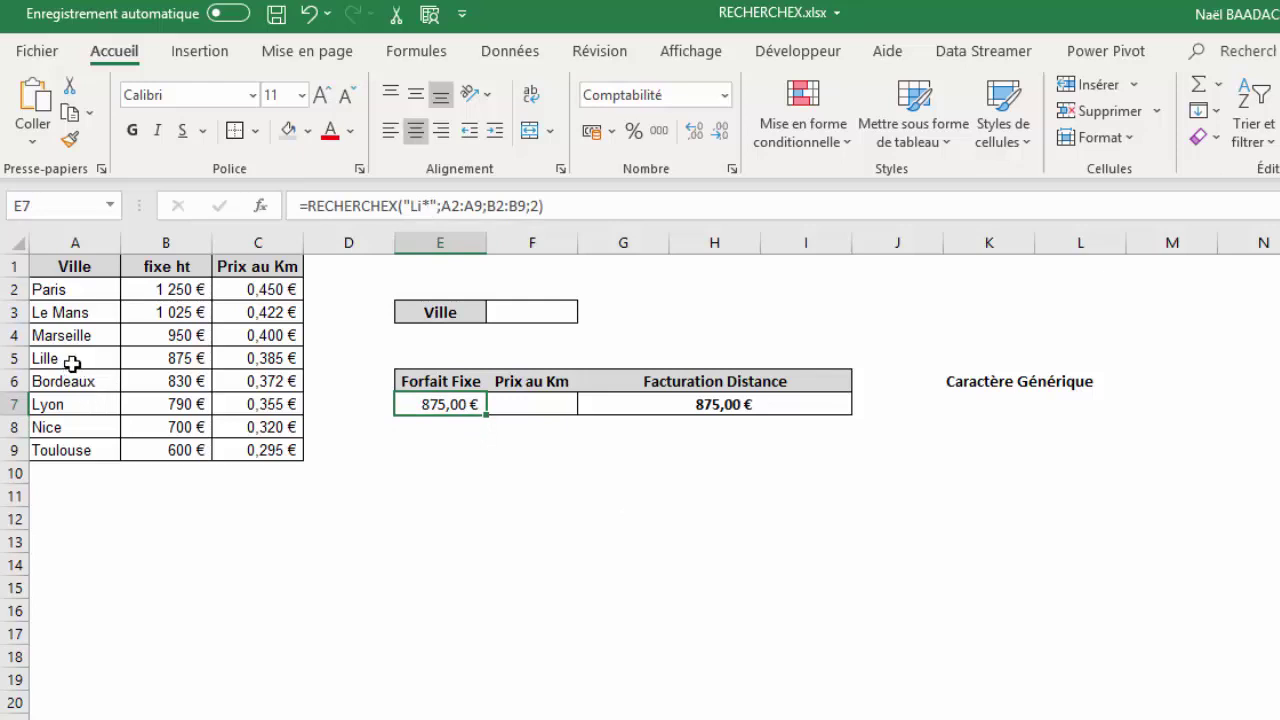
left_click(184, 360)
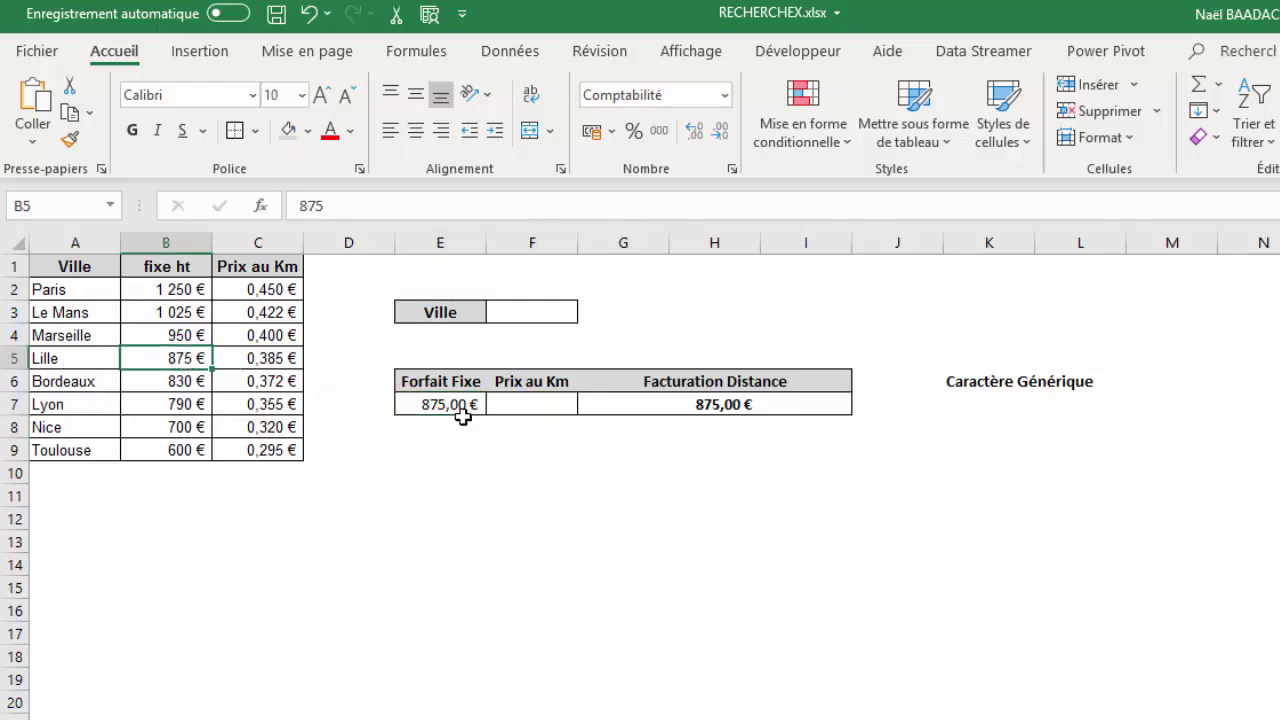
left_click(471, 480)
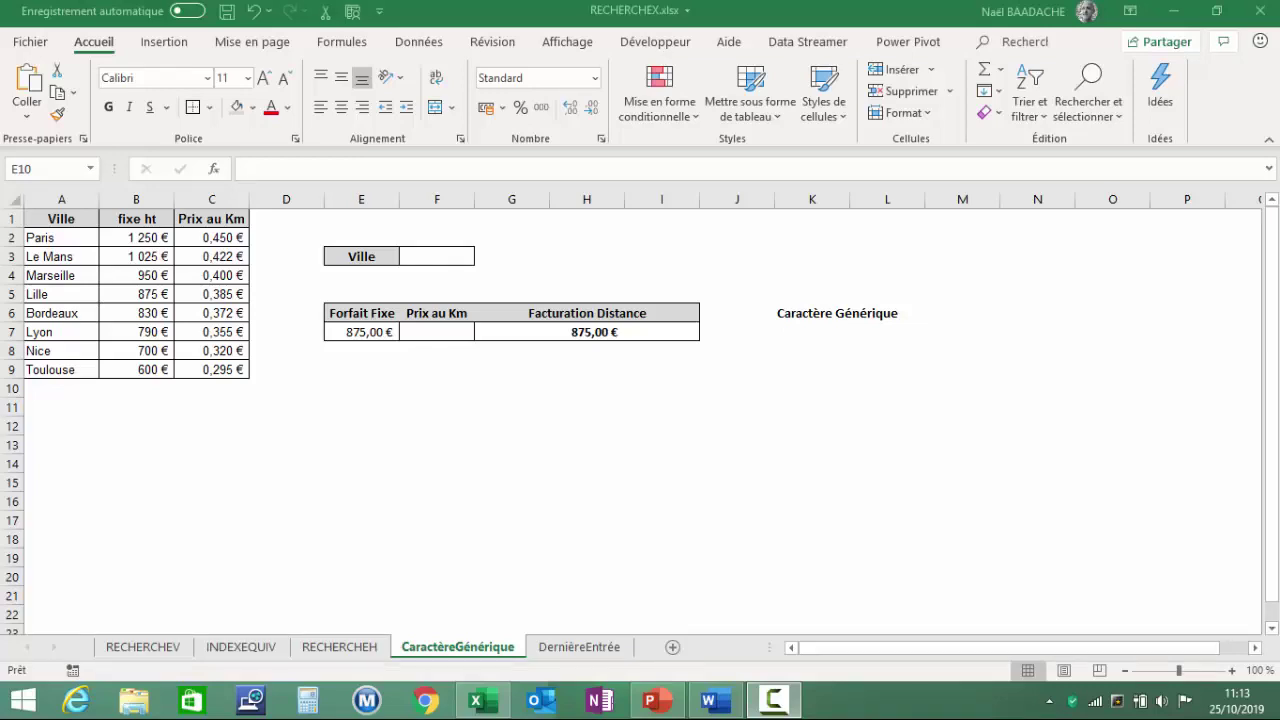
left_click(583, 655)
left_click_drag(625, 505, 680, 502)
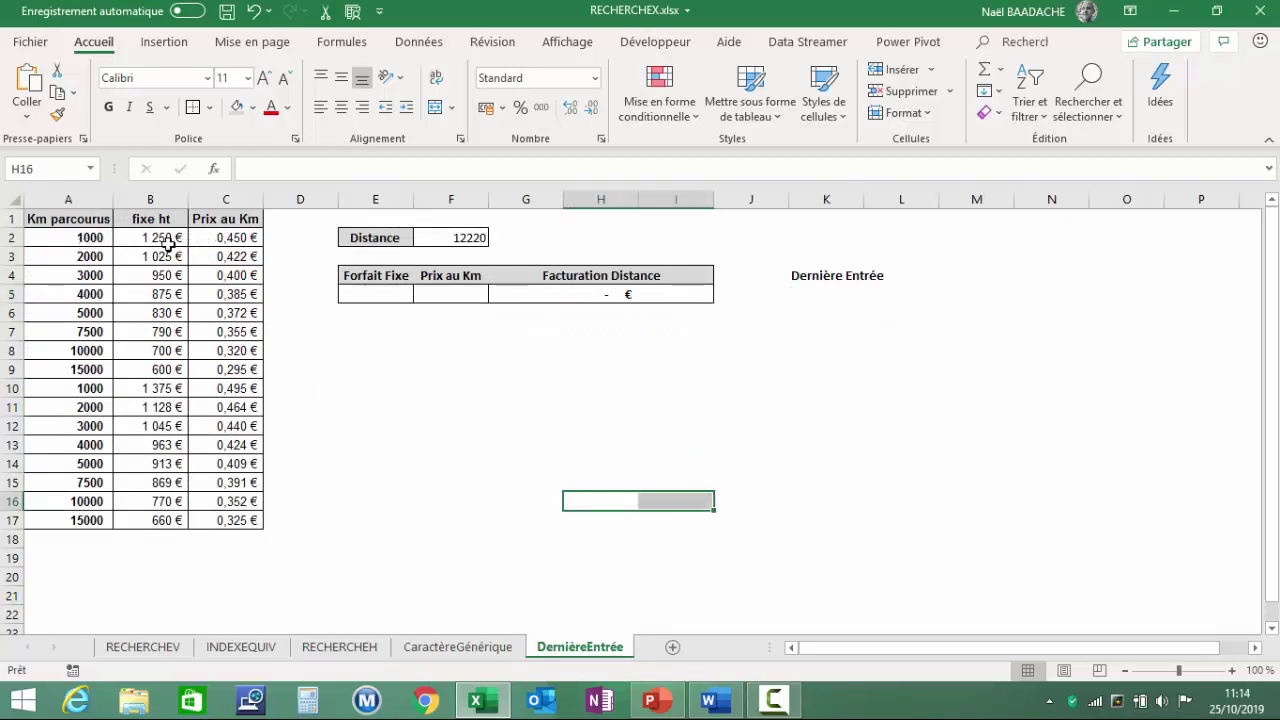
left_click(51, 389)
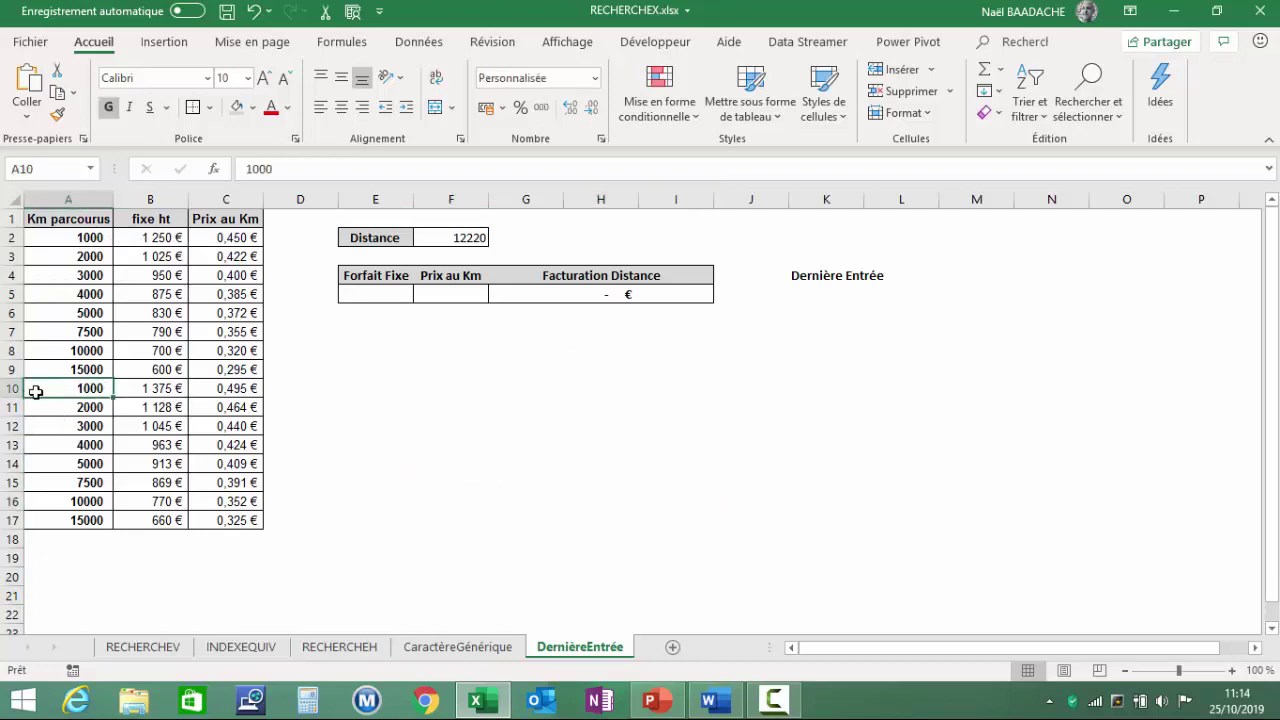
left_click(163, 393)
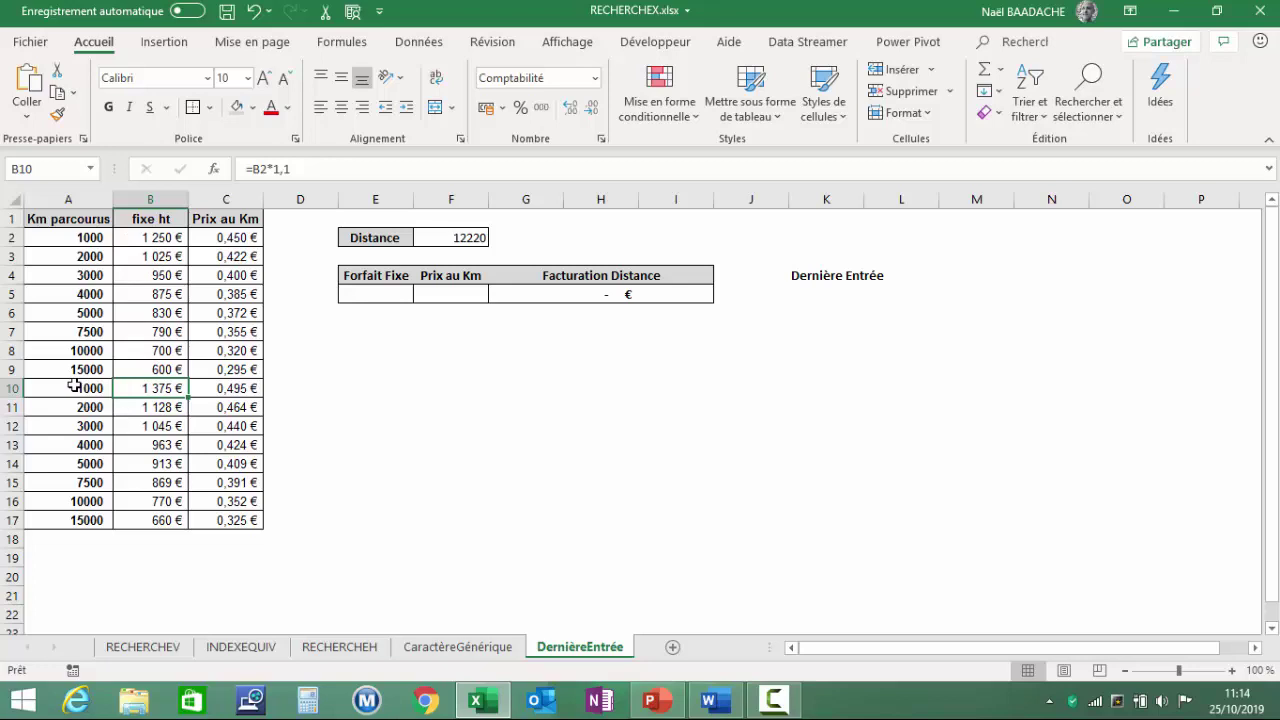
left_click(460, 237)
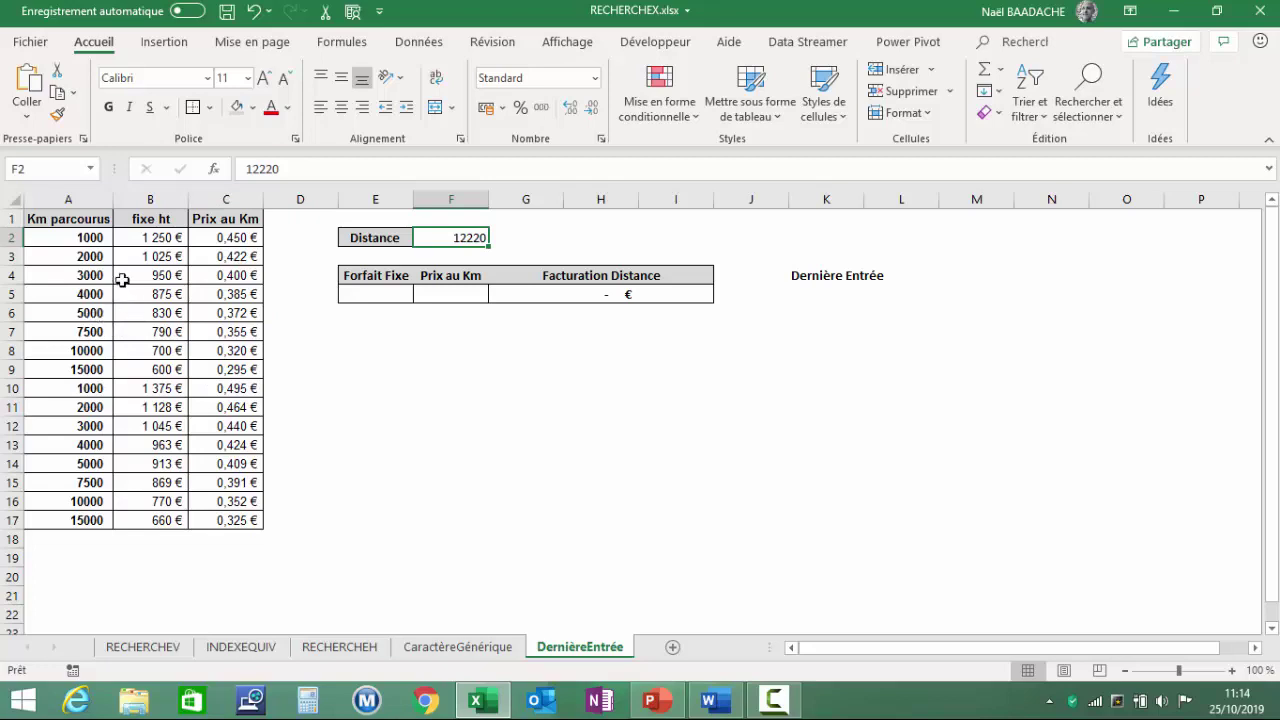
left_click(158, 350)
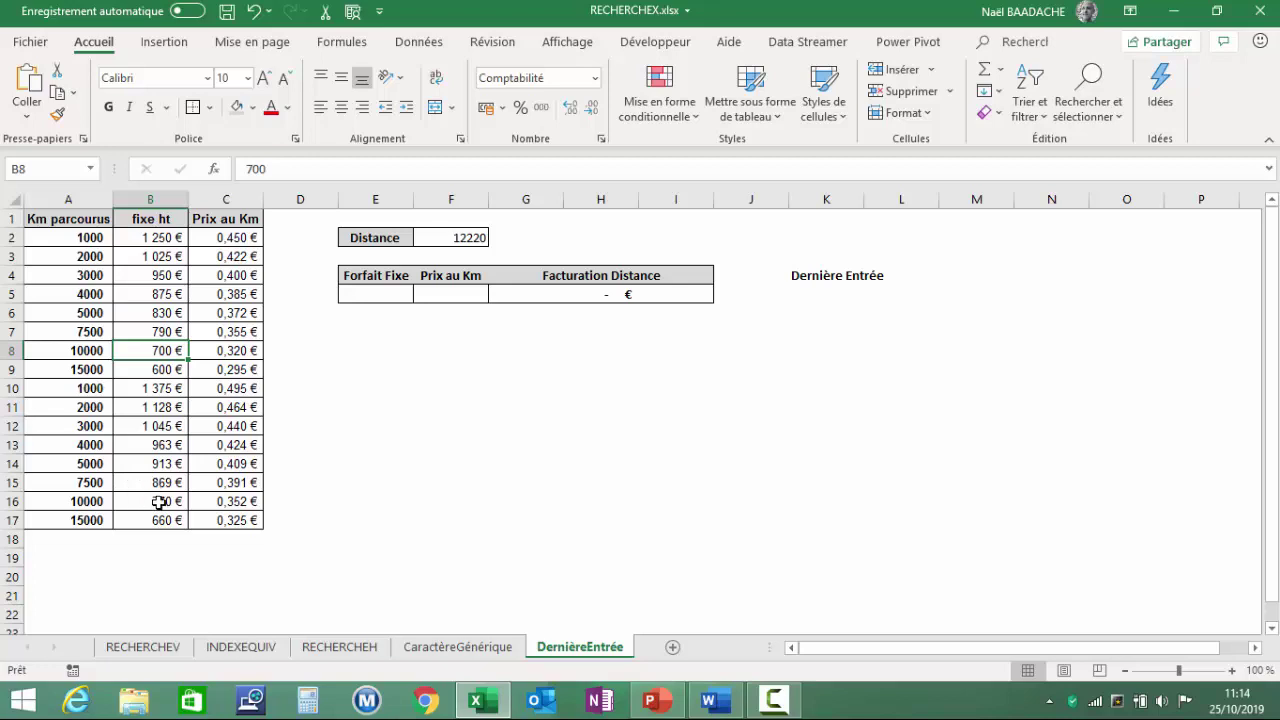
left_click(158, 502)
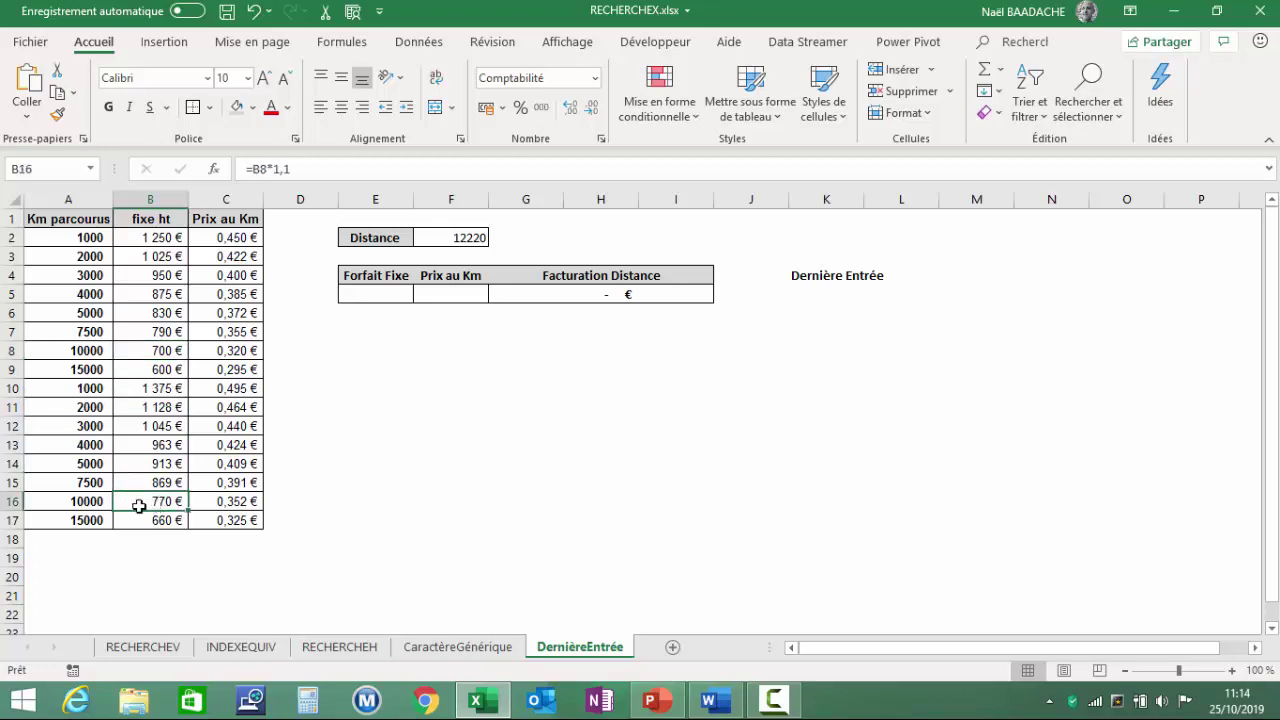
left_click(392, 296)
Start =RECHERCHEX in E5 with lookup value F2, lookup range A2:A17 and results B2:B17.
type("=r")
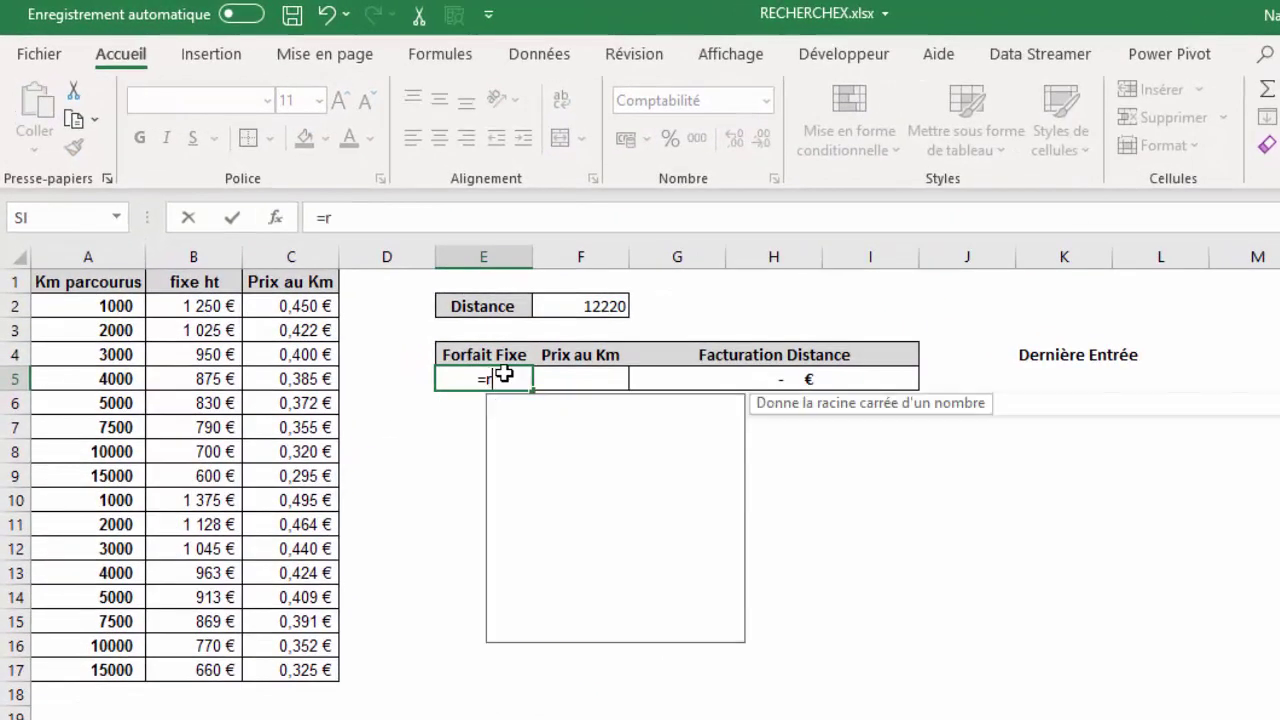
type("eche")
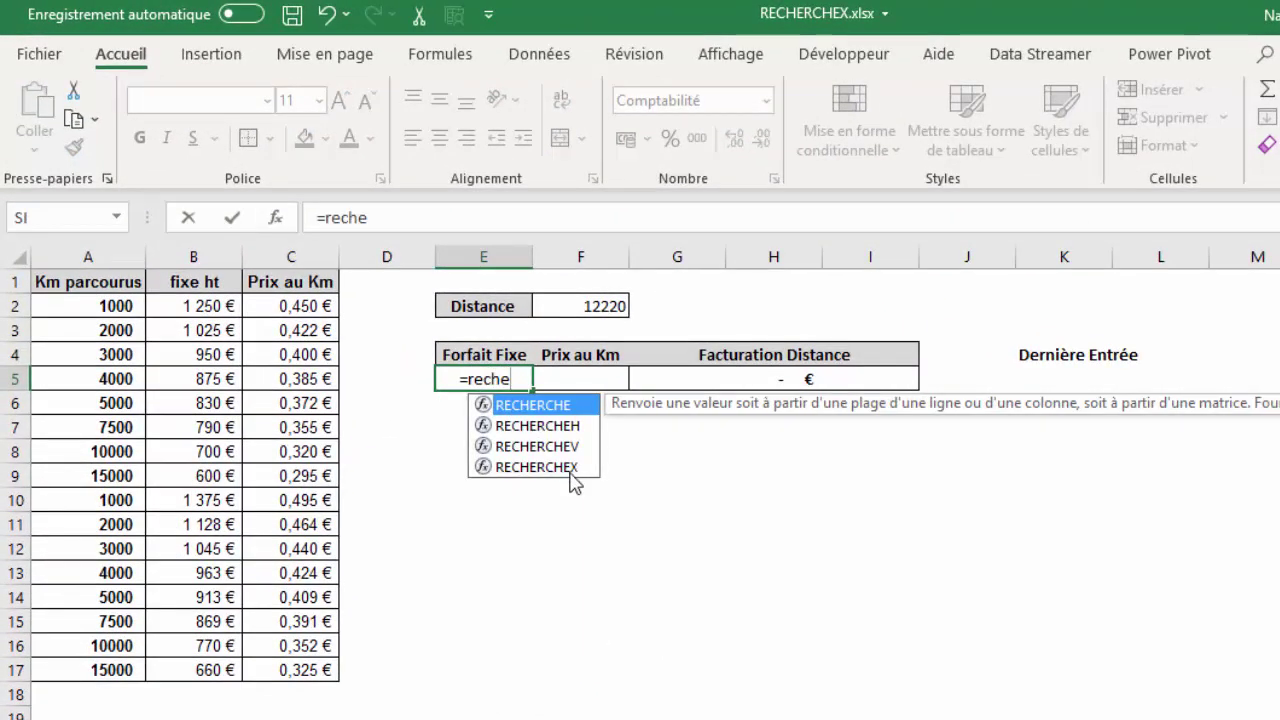
double_click(571, 475)
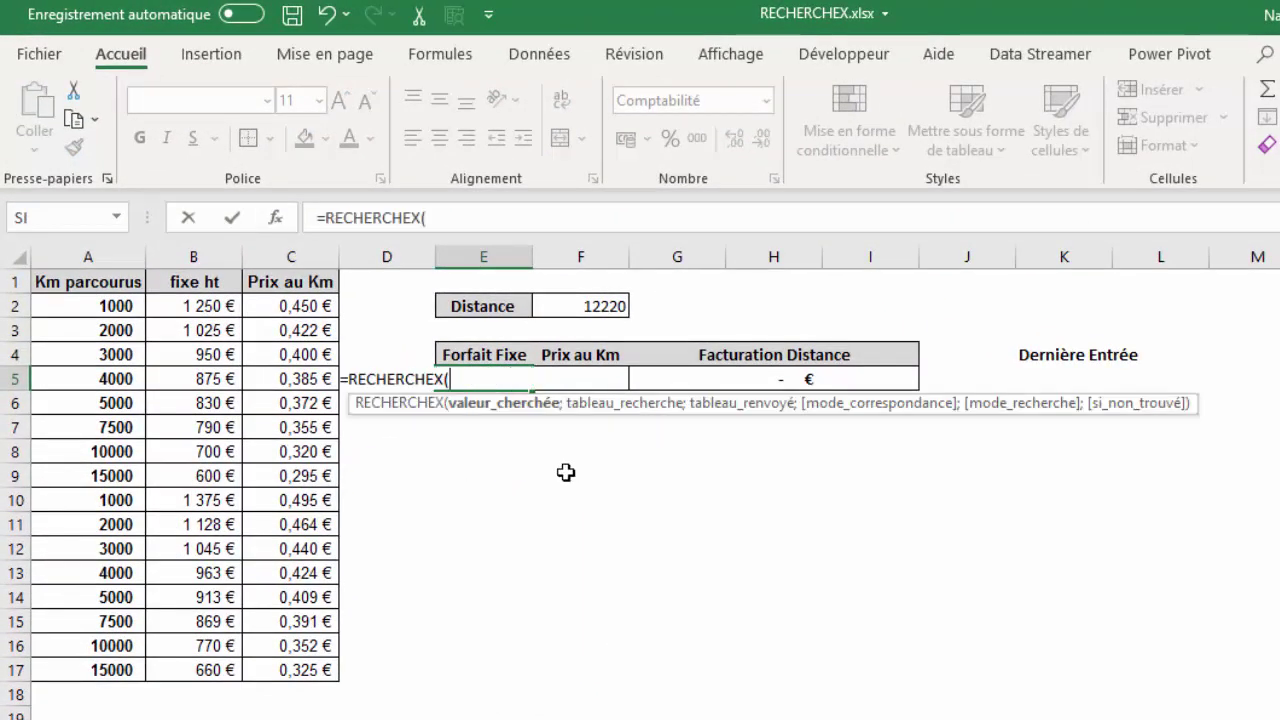
left_click(591, 307)
type(";")
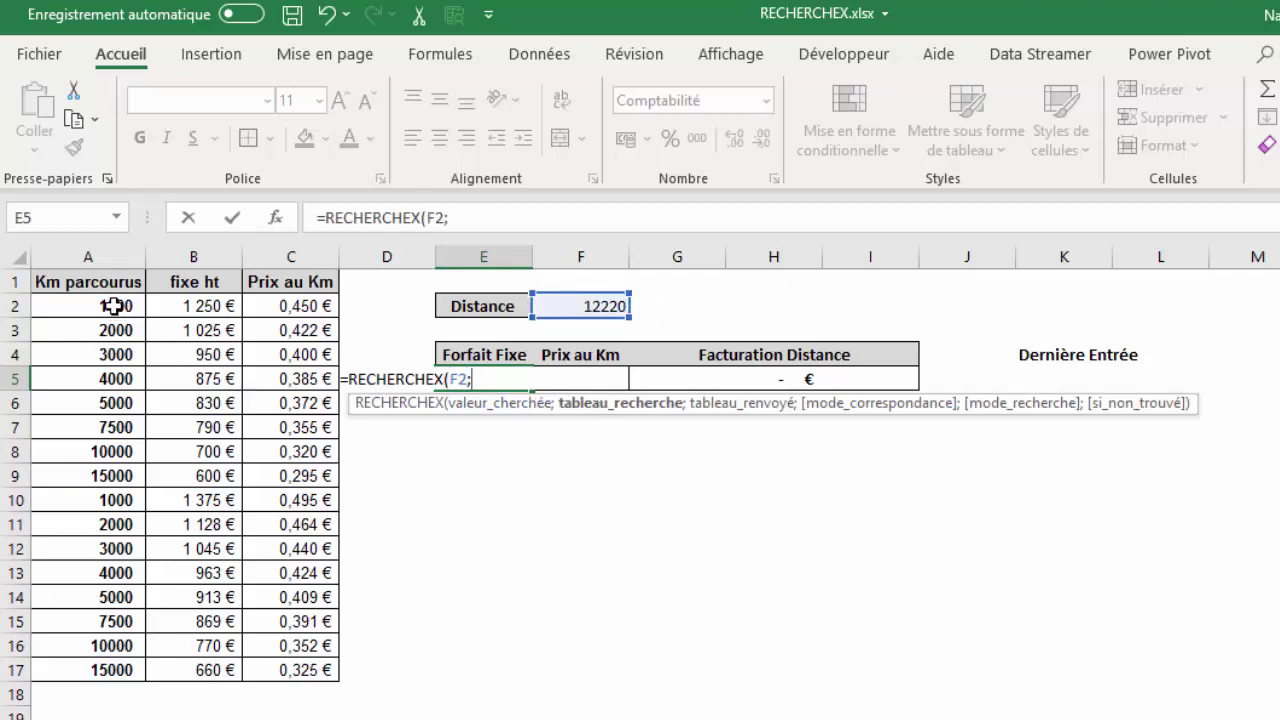
left_click_drag(112, 306, 75, 674)
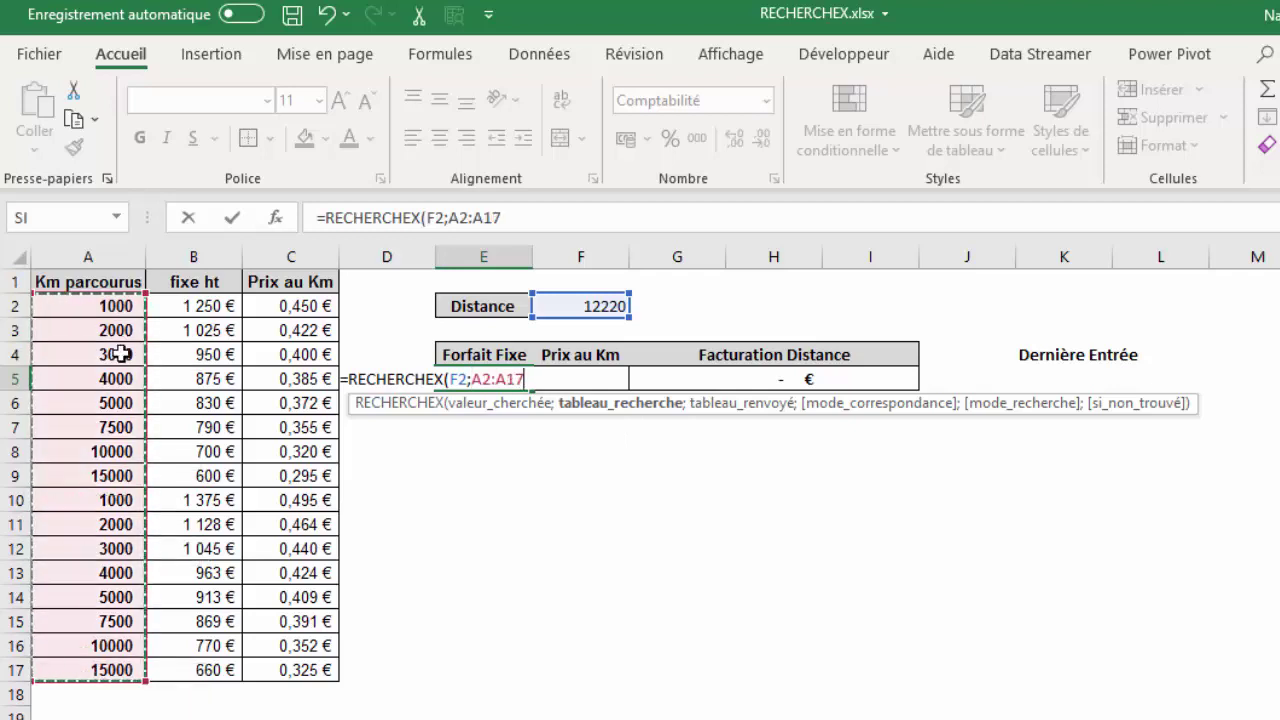
type(";")
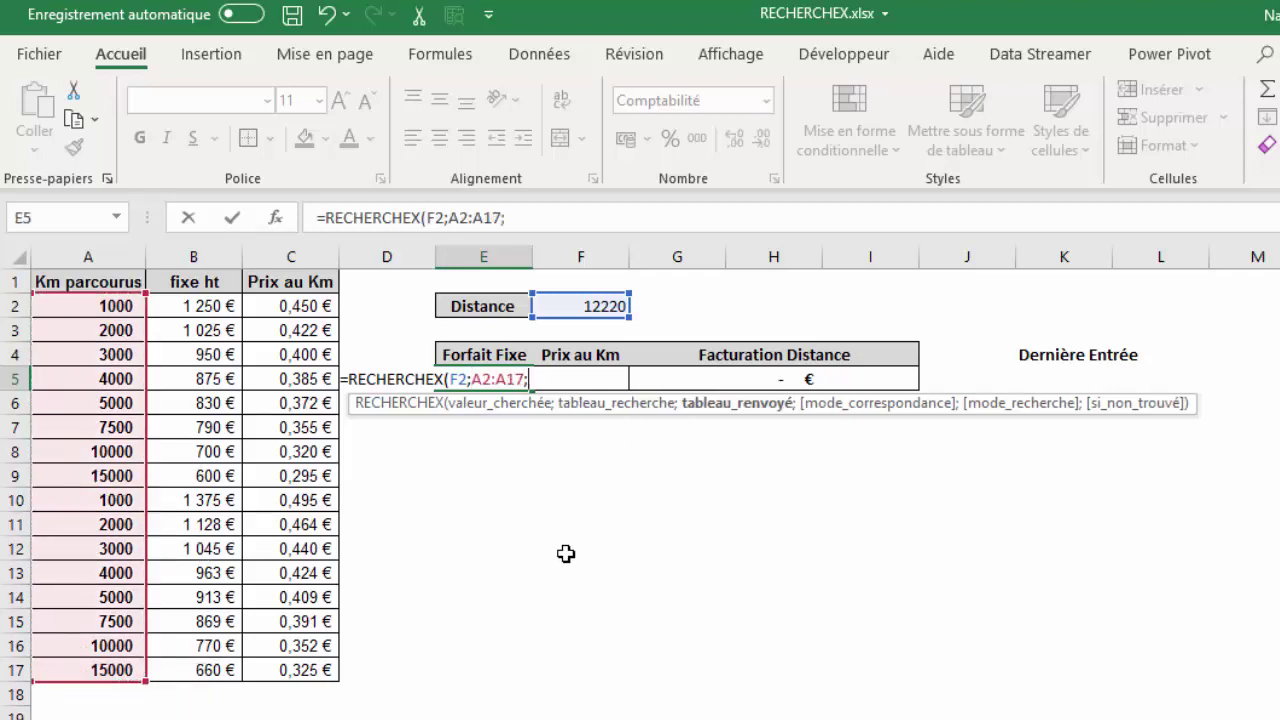
left_click(185, 314)
left_click_drag(185, 314, 190, 670)
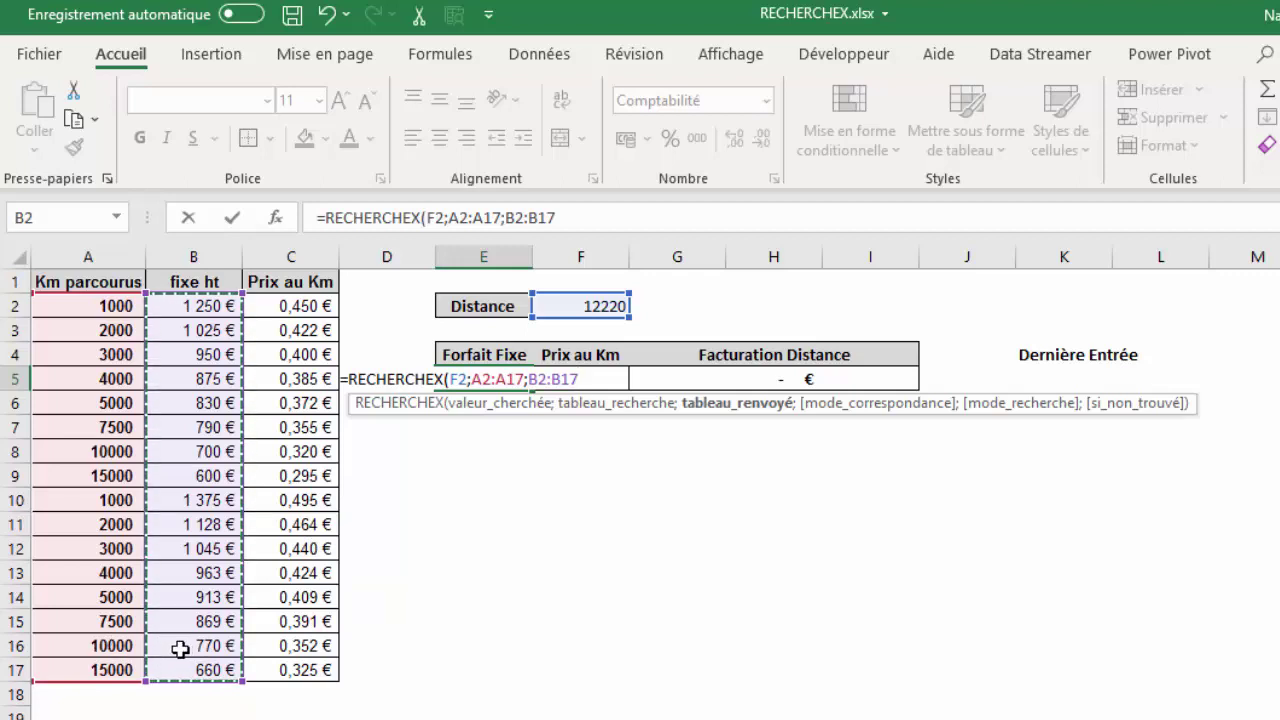
Add match mode -1 and search mode -1 (last to first), then commit the formula.
type(";")
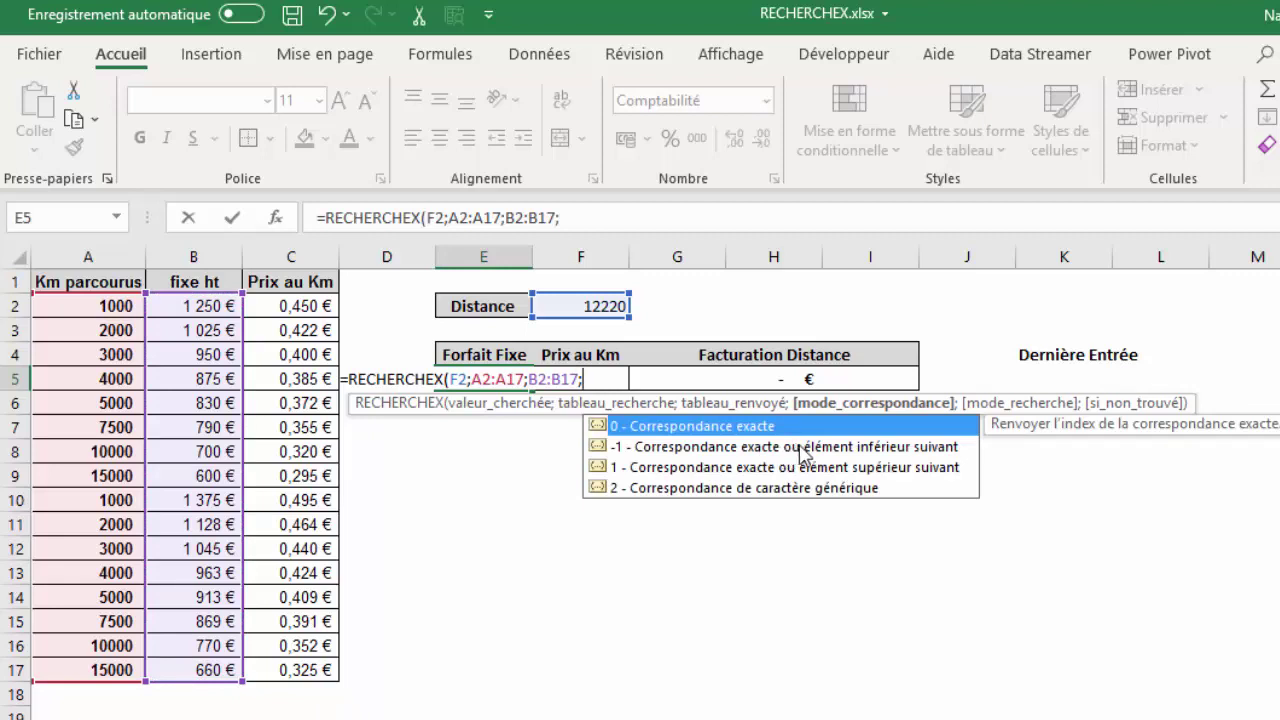
double_click(803, 450)
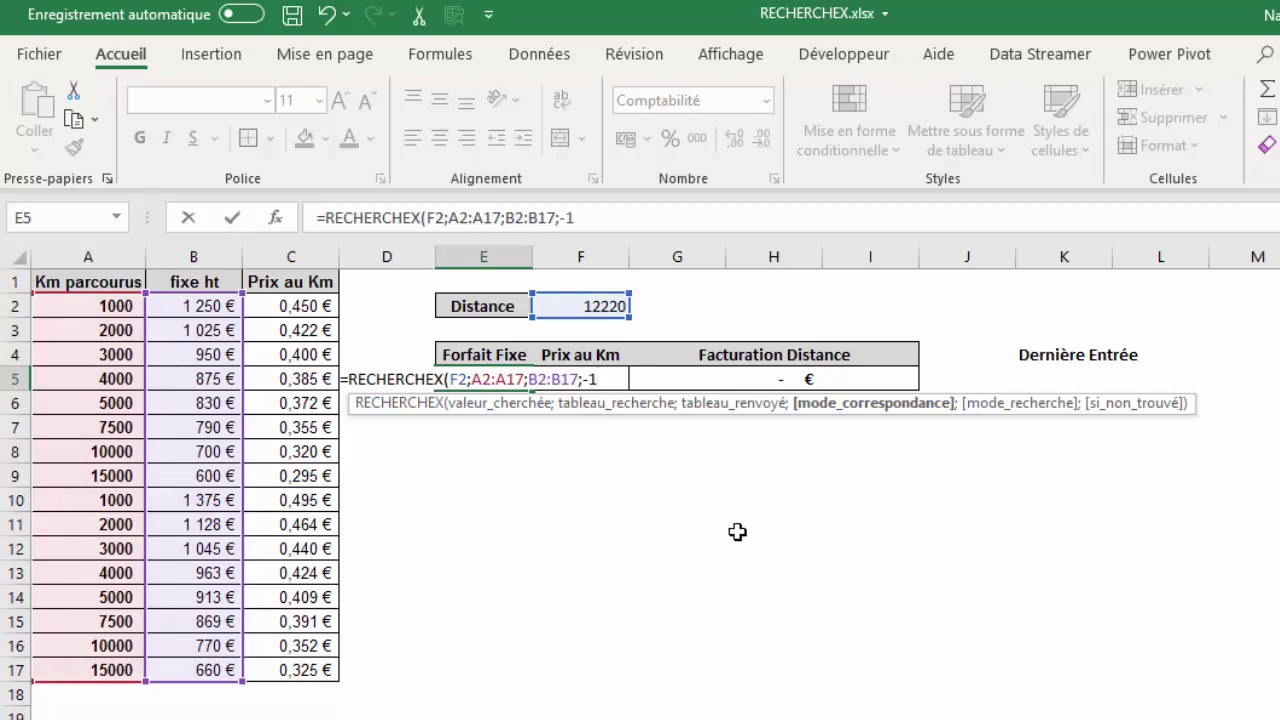
type(";")
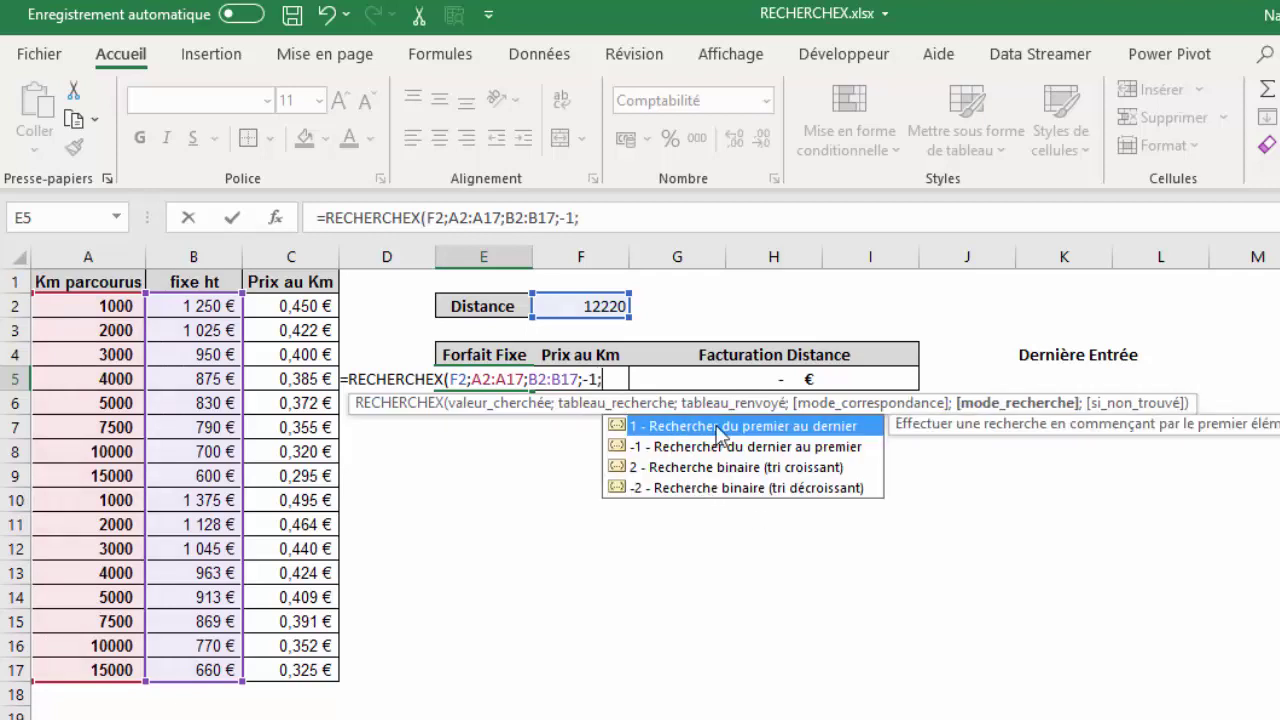
left_click(758, 447)
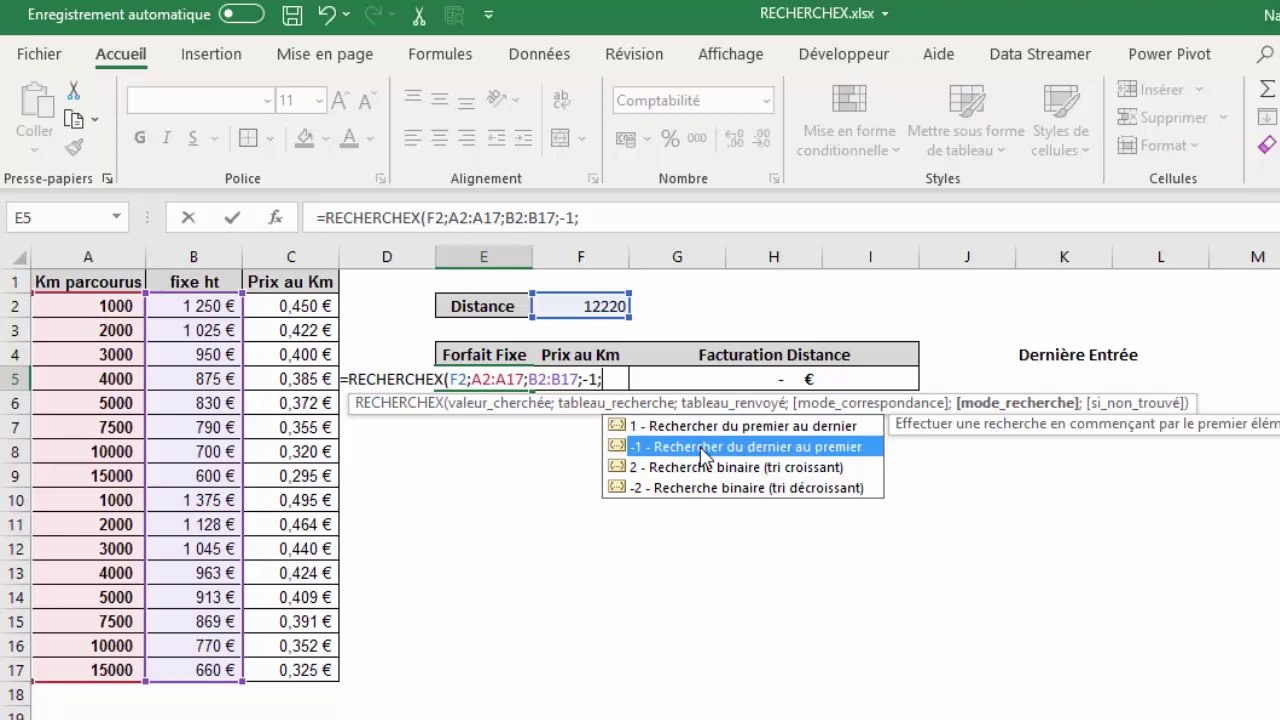
double_click(781, 453)
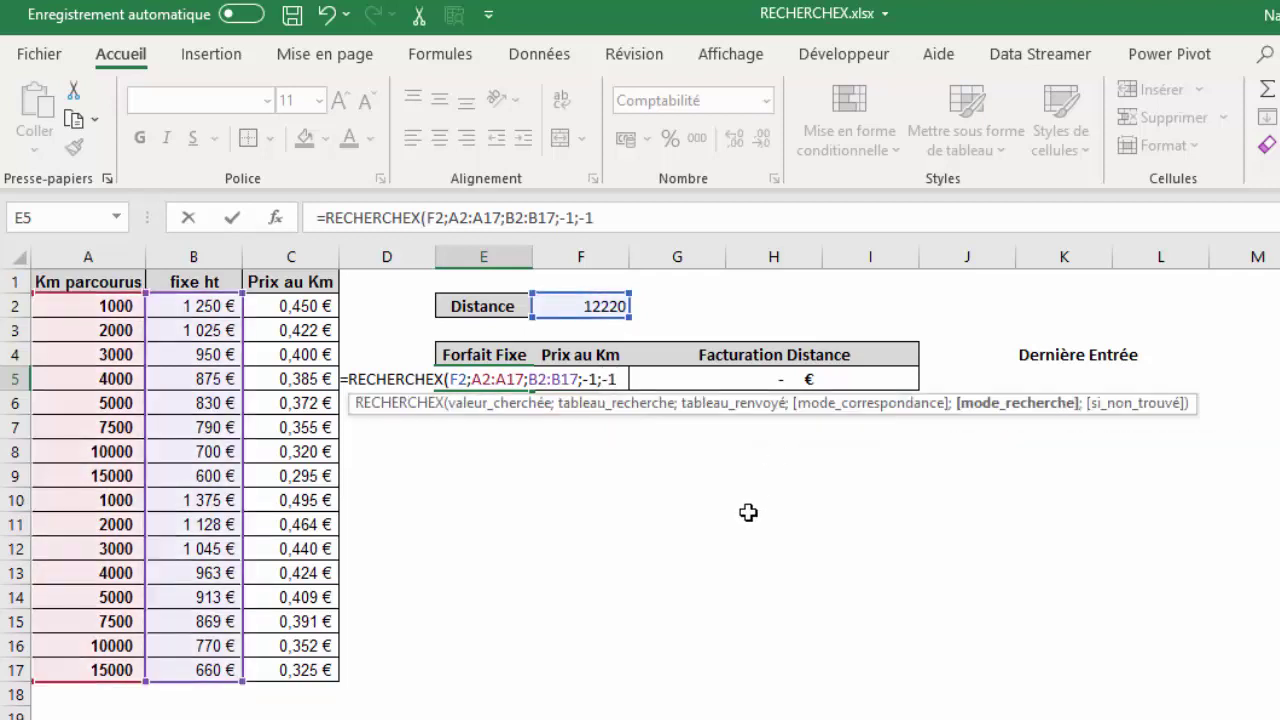
type(")")
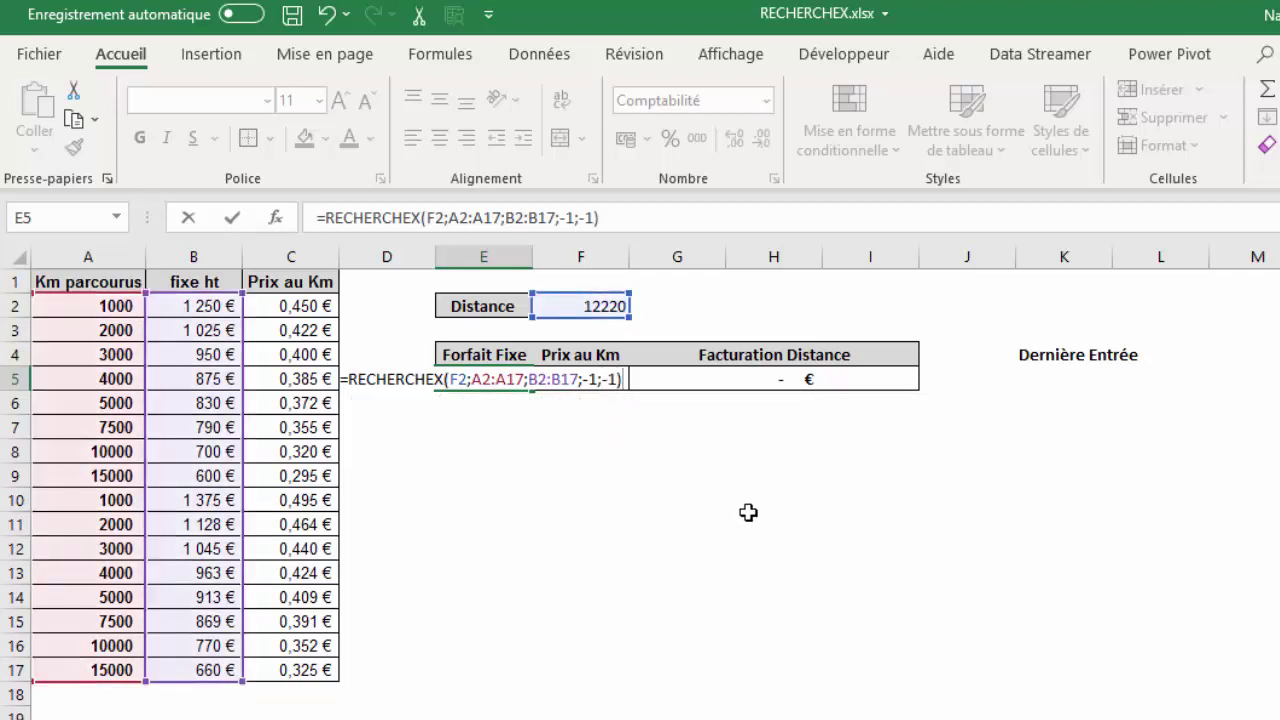
key("Return")
Check E5's 770,00 € against the fixed fees in B8 and B16.
key("Up")
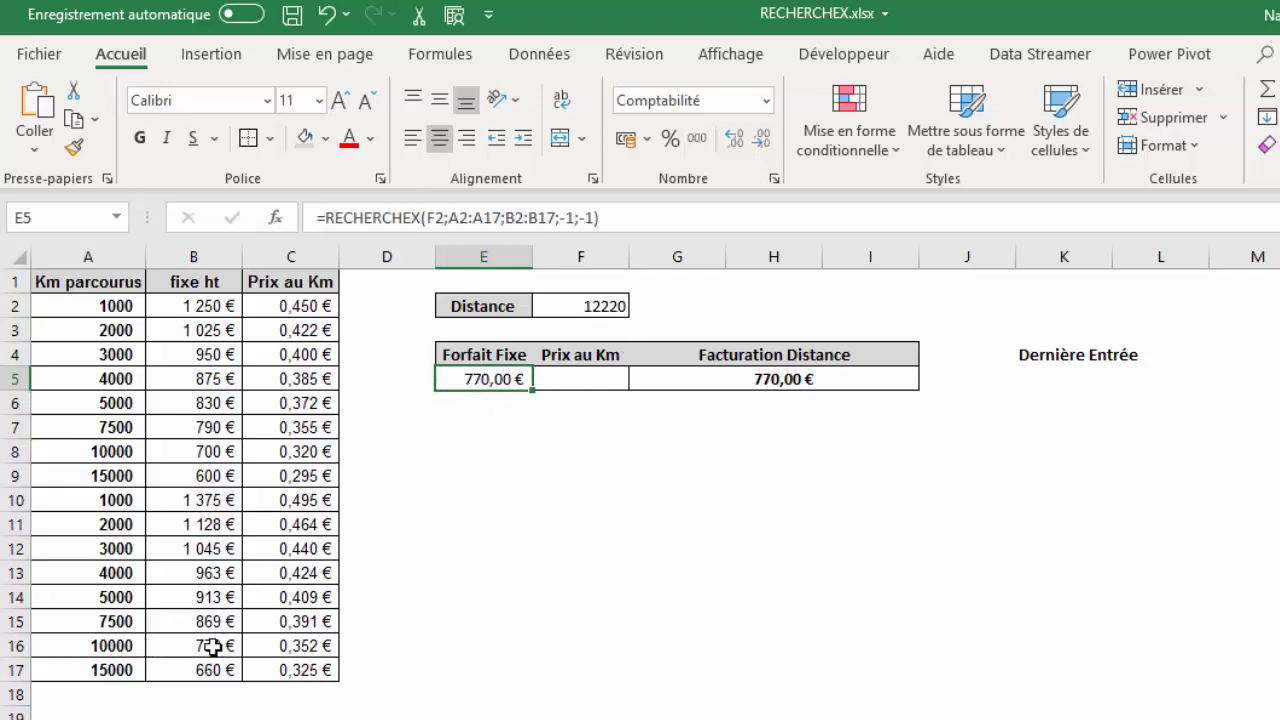
left_click(212, 452)
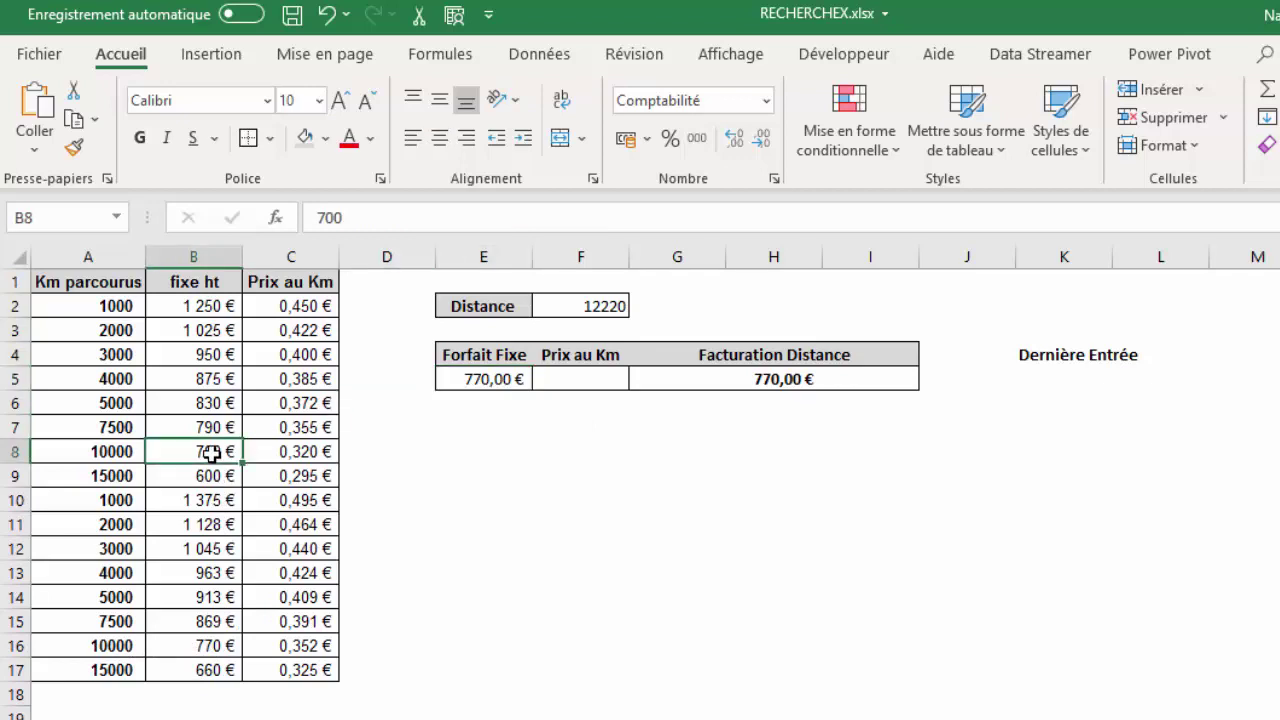
left_click(215, 645)
left_click(616, 582)
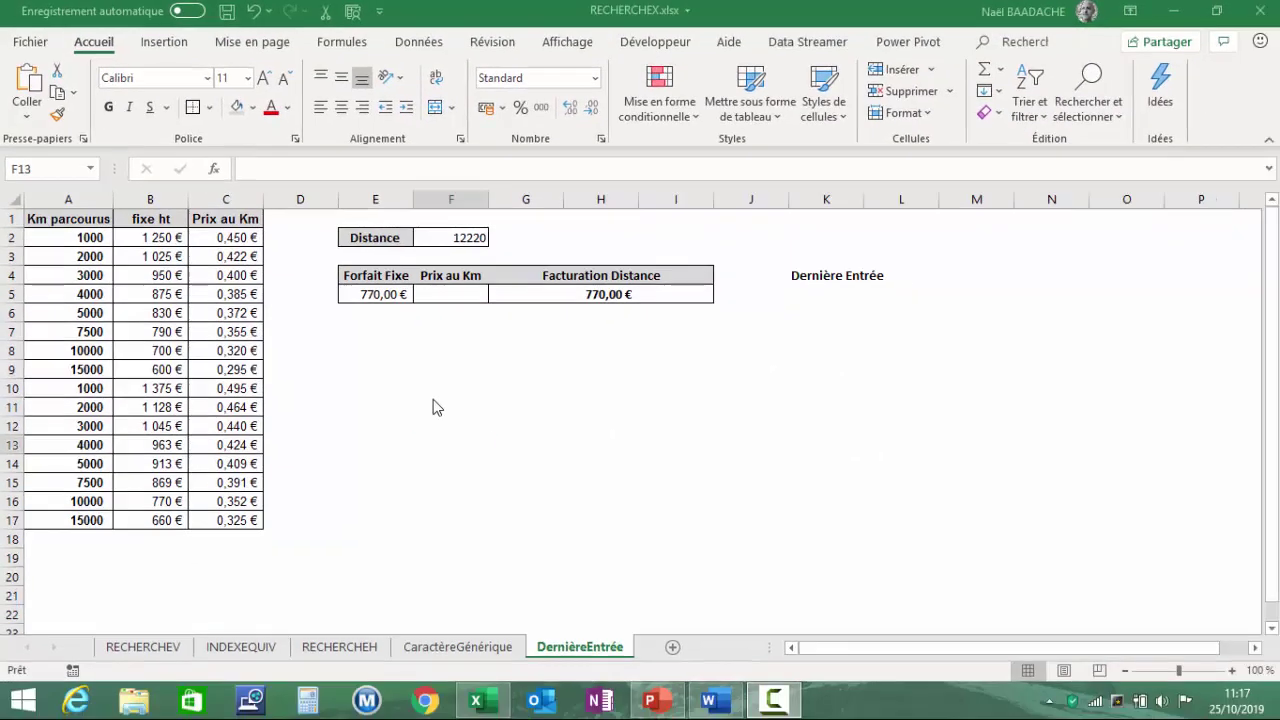
left_click(416, 367)
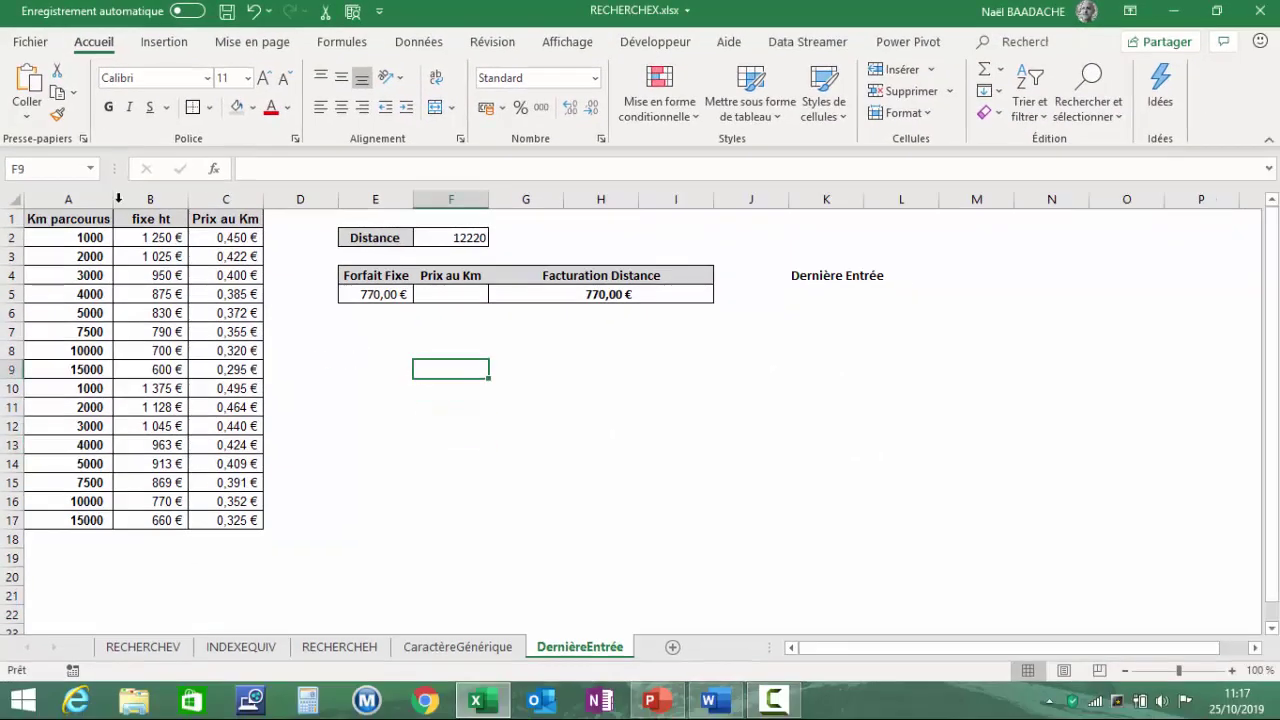
left_click(30, 44)
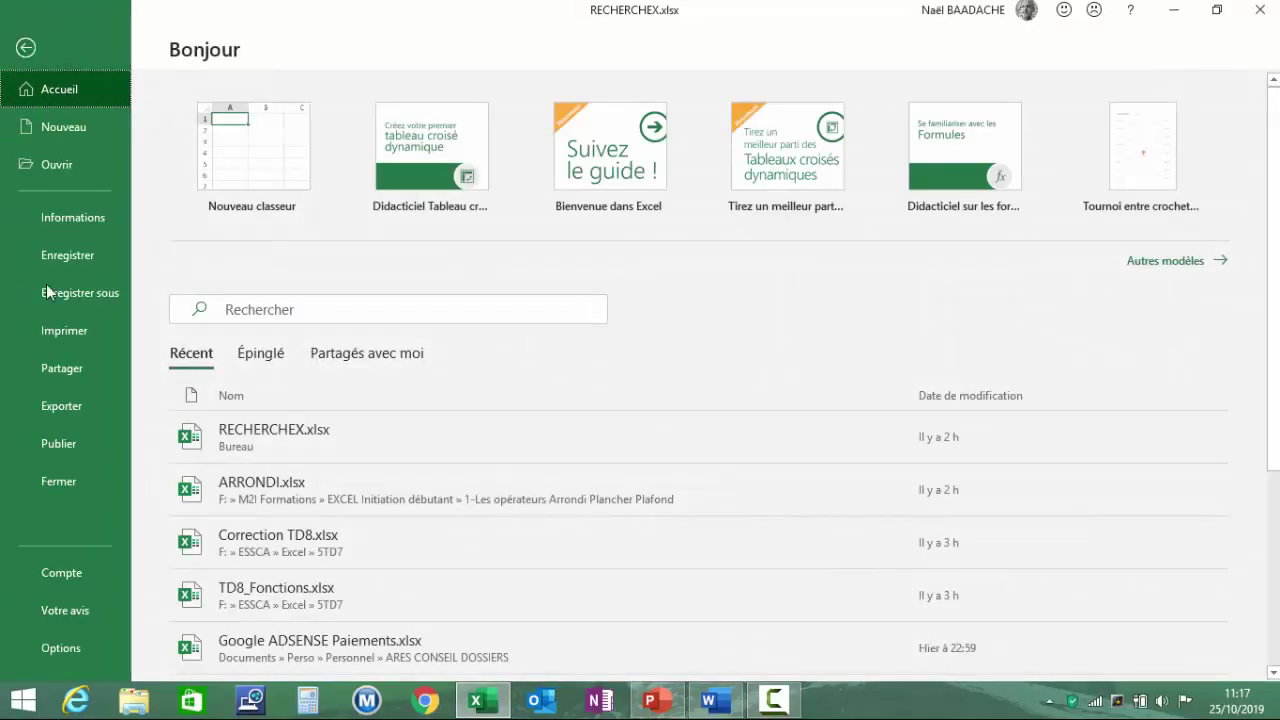
left_click(74, 577)
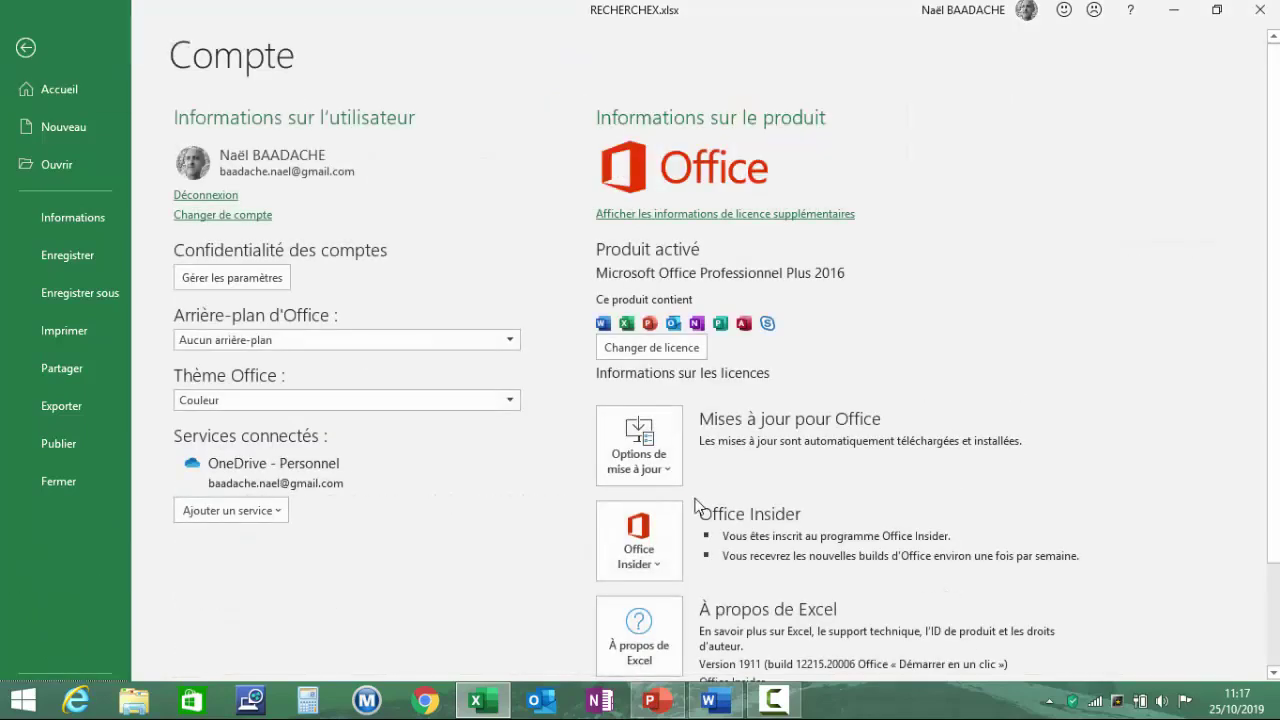
left_click(652, 478)
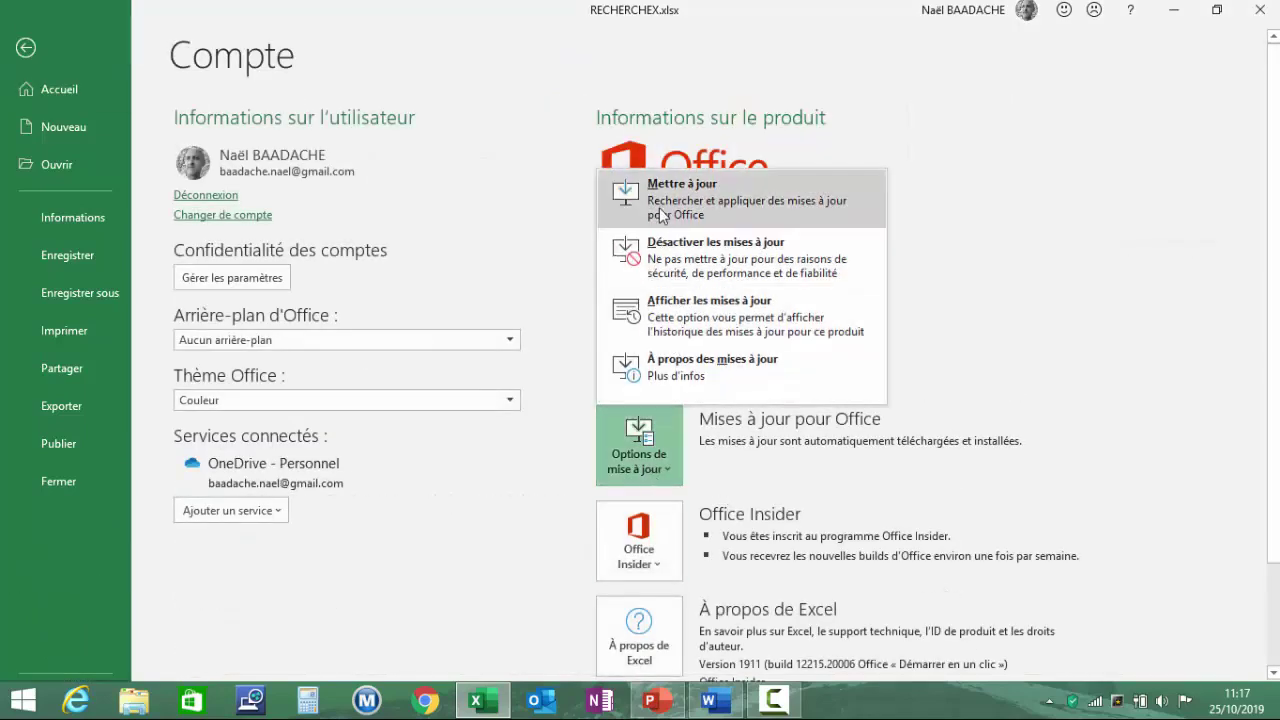
left_click(26, 52)
left_click(440, 466)
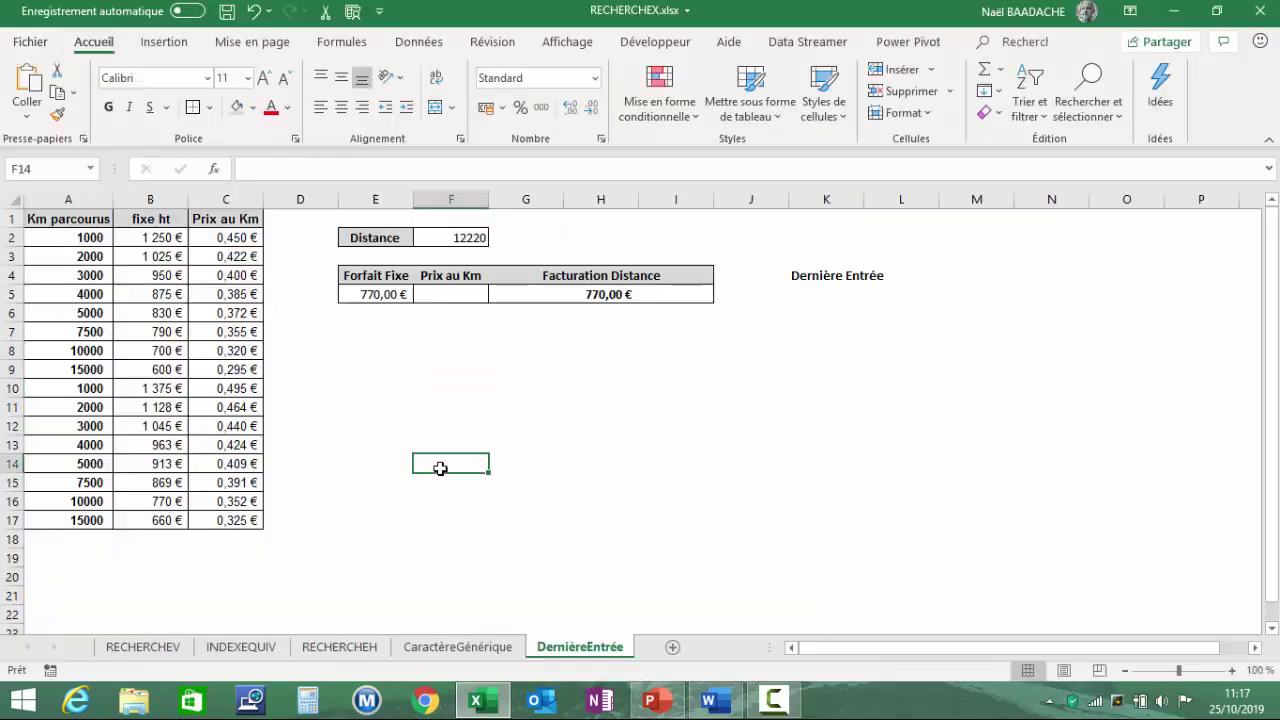